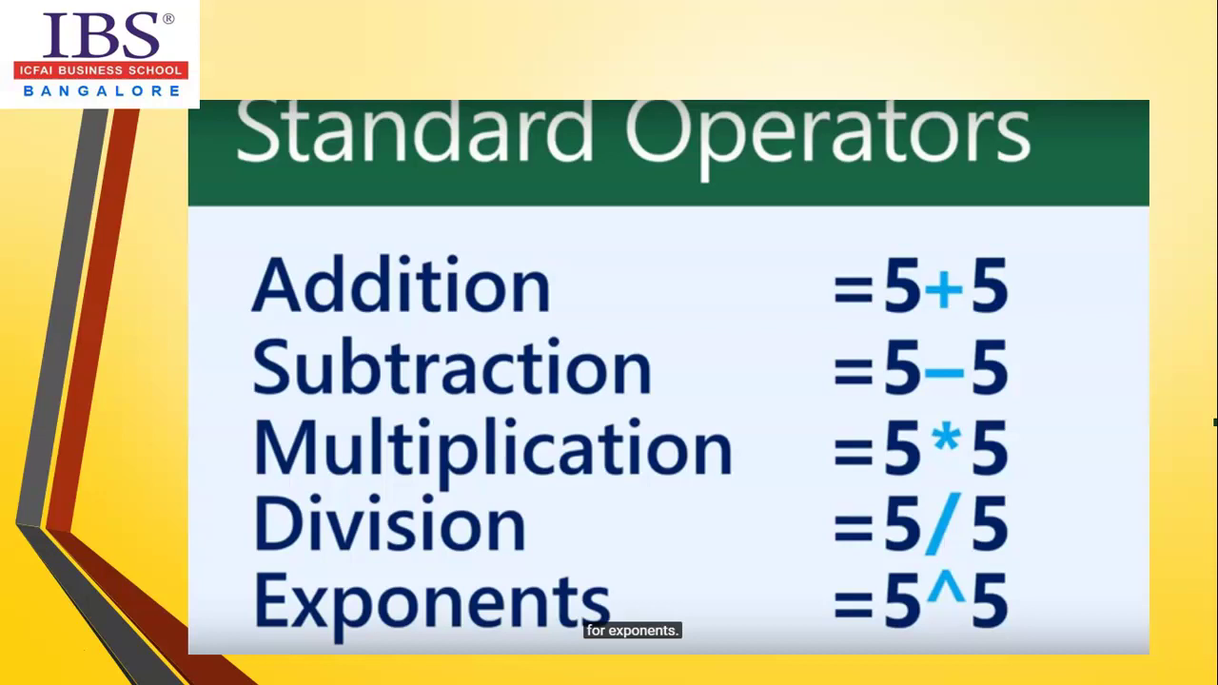
# Switch to the Excel menu order sheet and enter the addition formula =2+5 in cell K6
pyautogui.hotkey('alt', 'Tab')
pyautogui.hotkey('alt', 'Tab')
pyautogui.hotkey('alt', 'Tab')
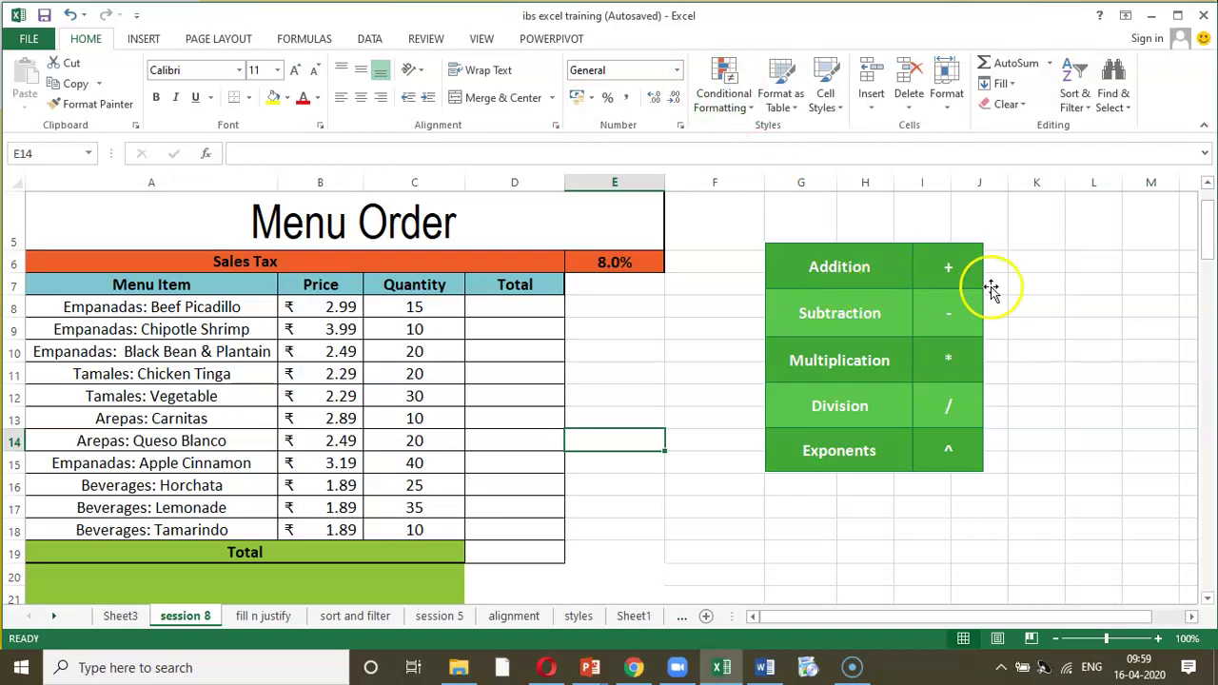
pyautogui.click(1025, 271)
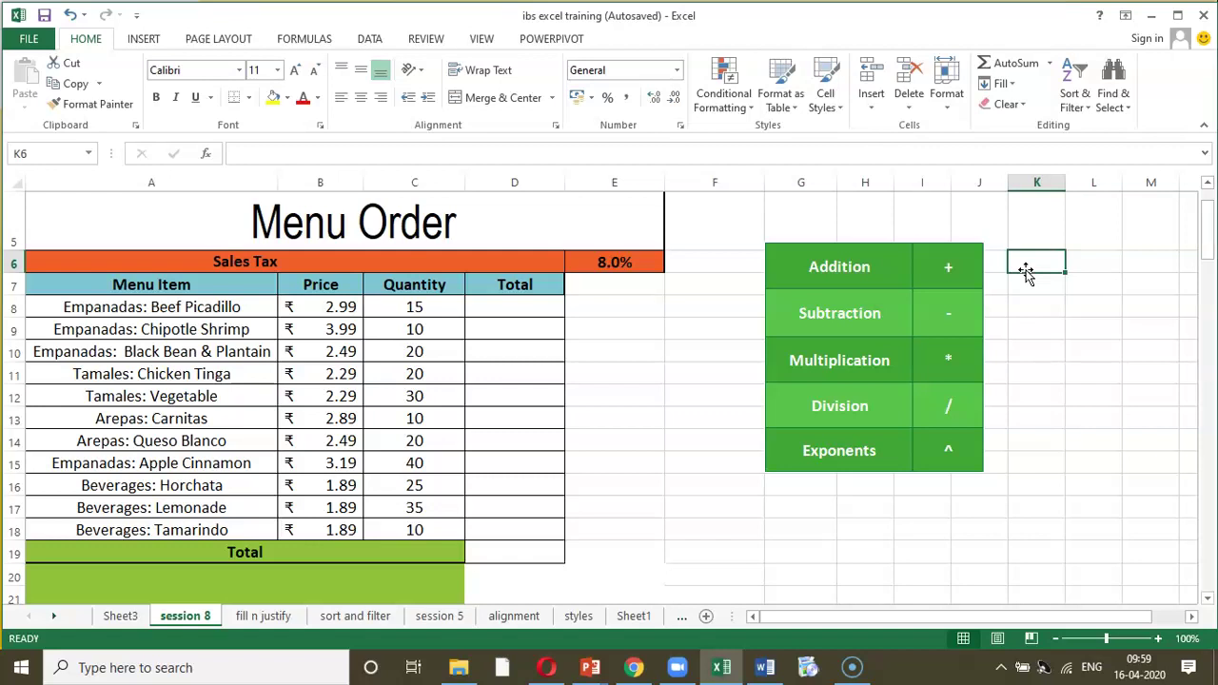
pyautogui.write('==')
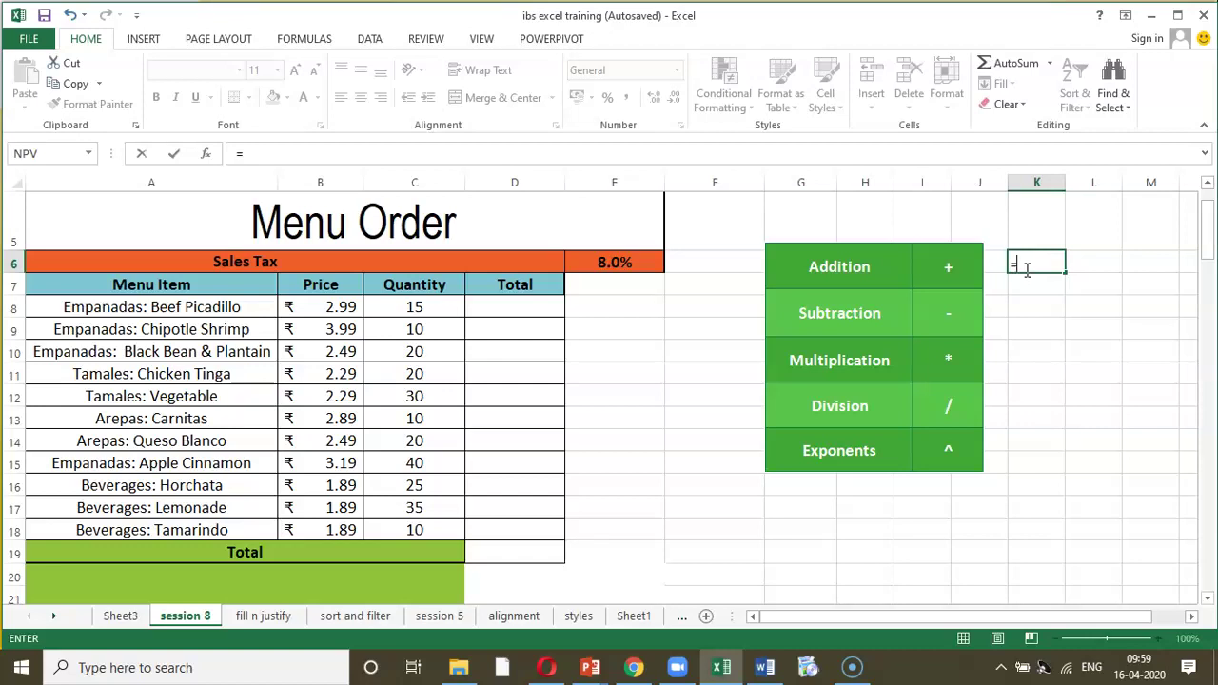
pyautogui.write('2+5')
pyautogui.press('Return')
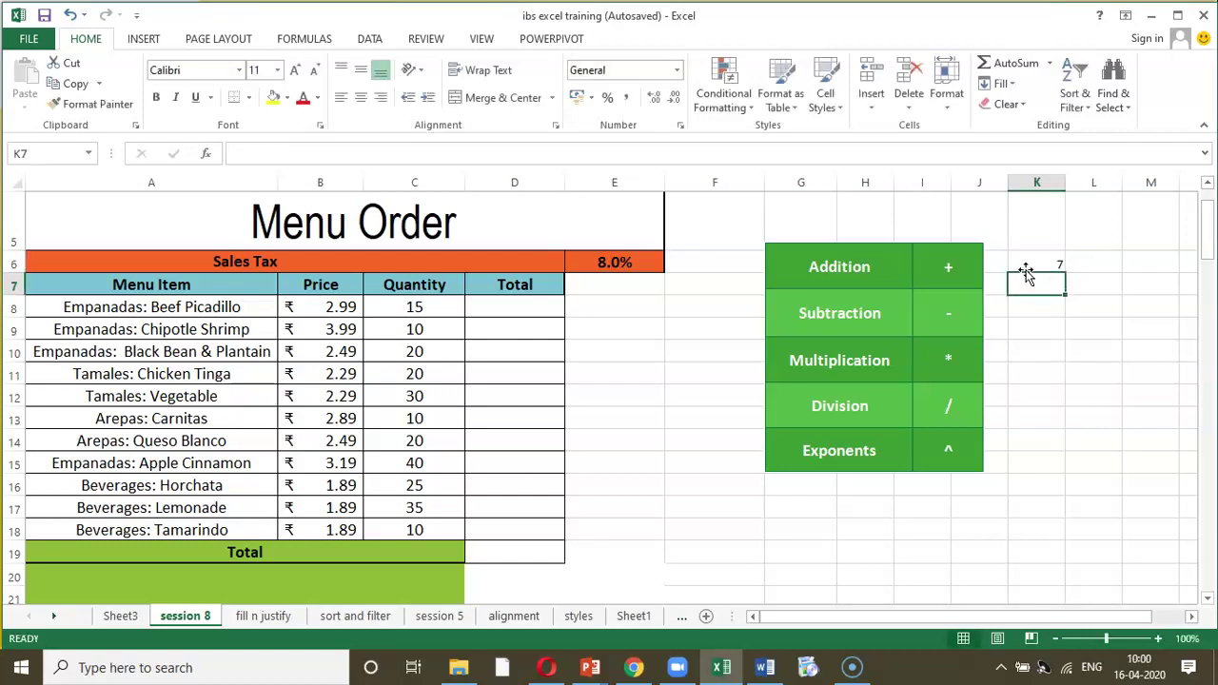
pyautogui.click(1026, 266)
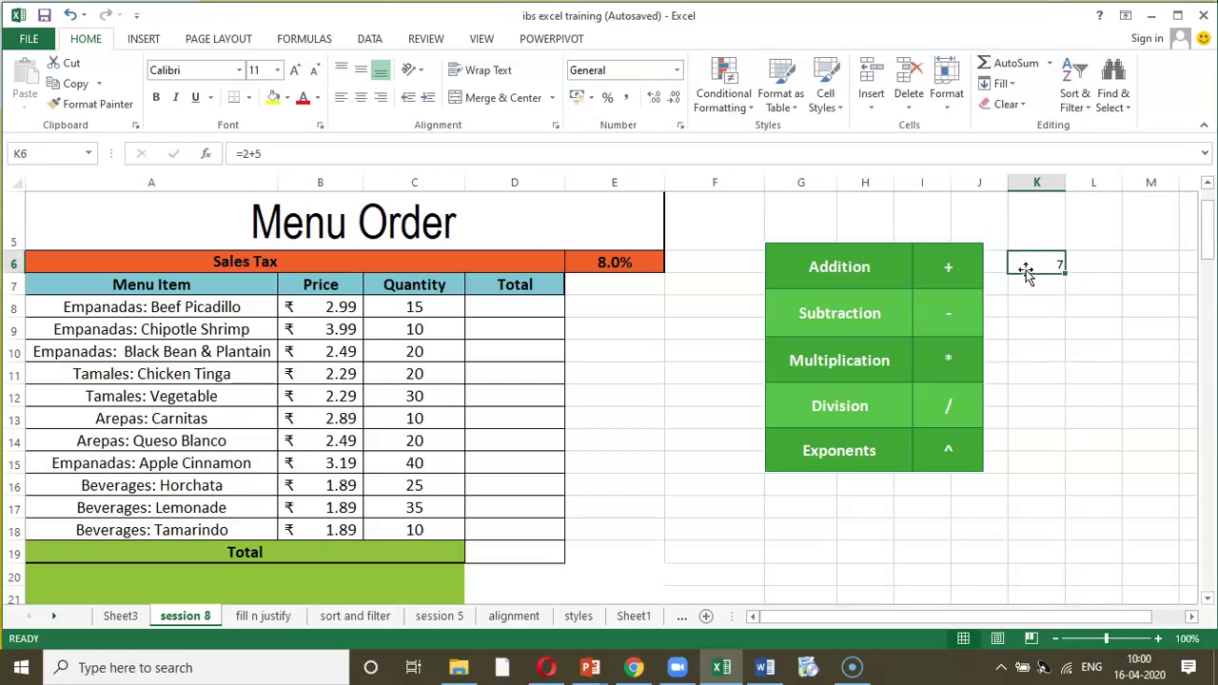
# Enter the subtraction formula =7-5 in cell K7 and the multiplication formula =2*2 in cell K8
pyautogui.click(1026, 276)
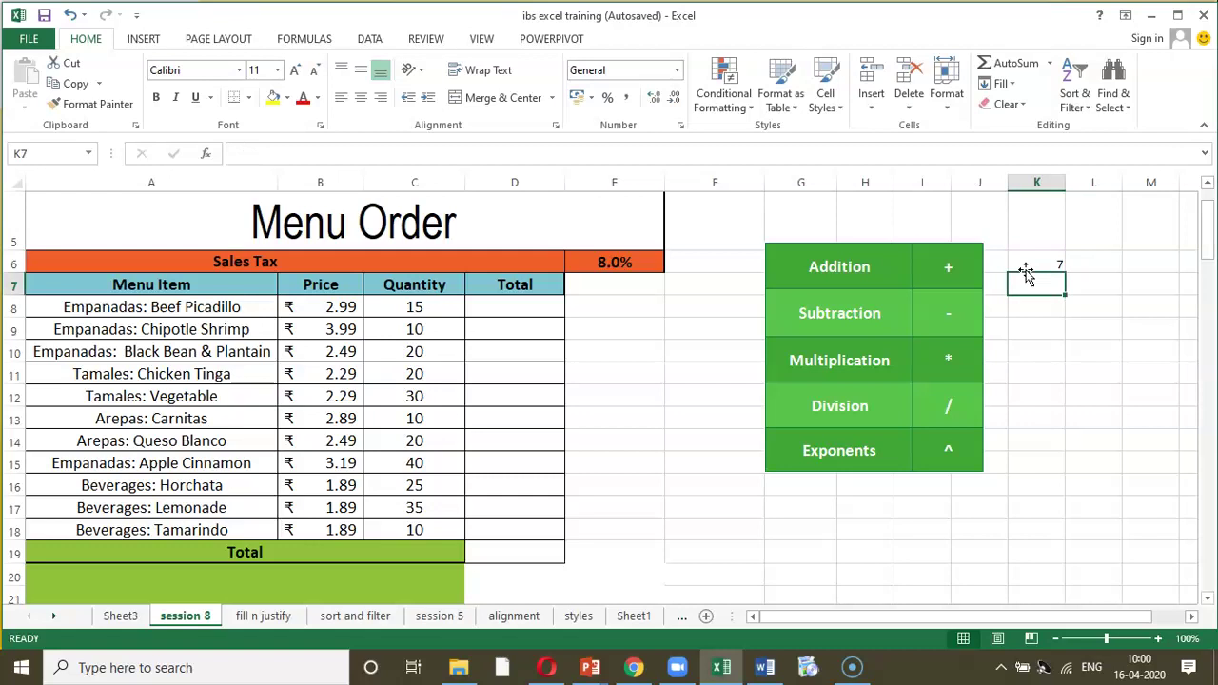
pyautogui.write('=7-5')
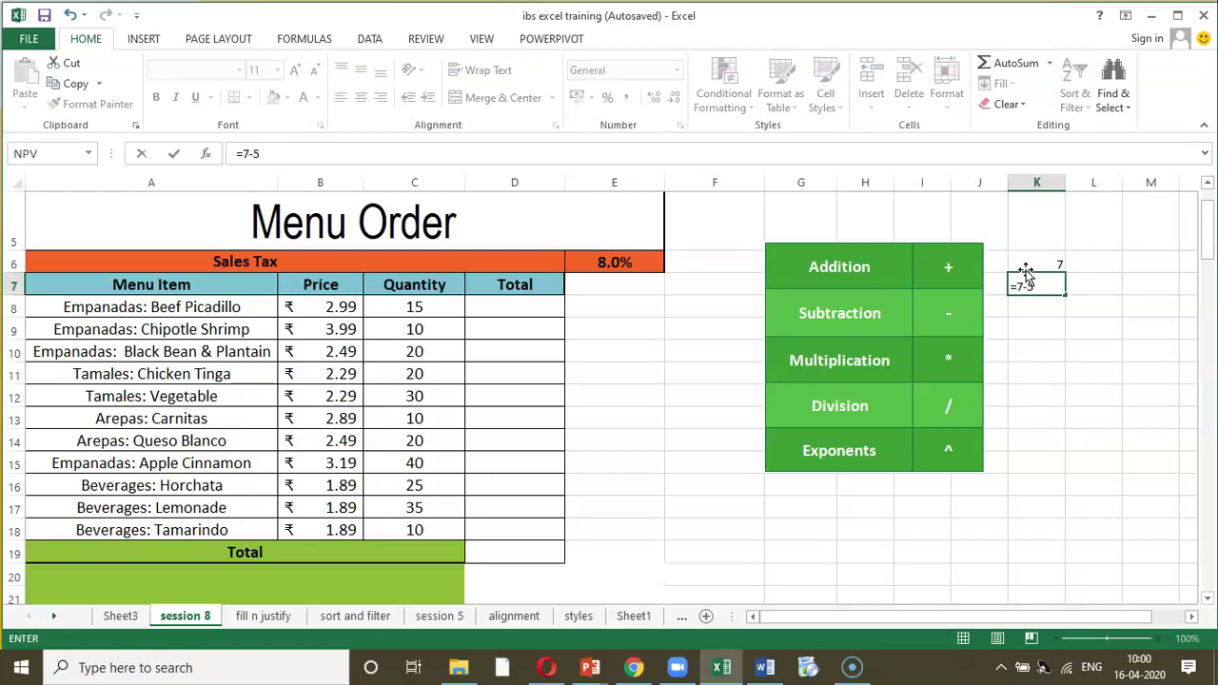
pyautogui.press('Return')
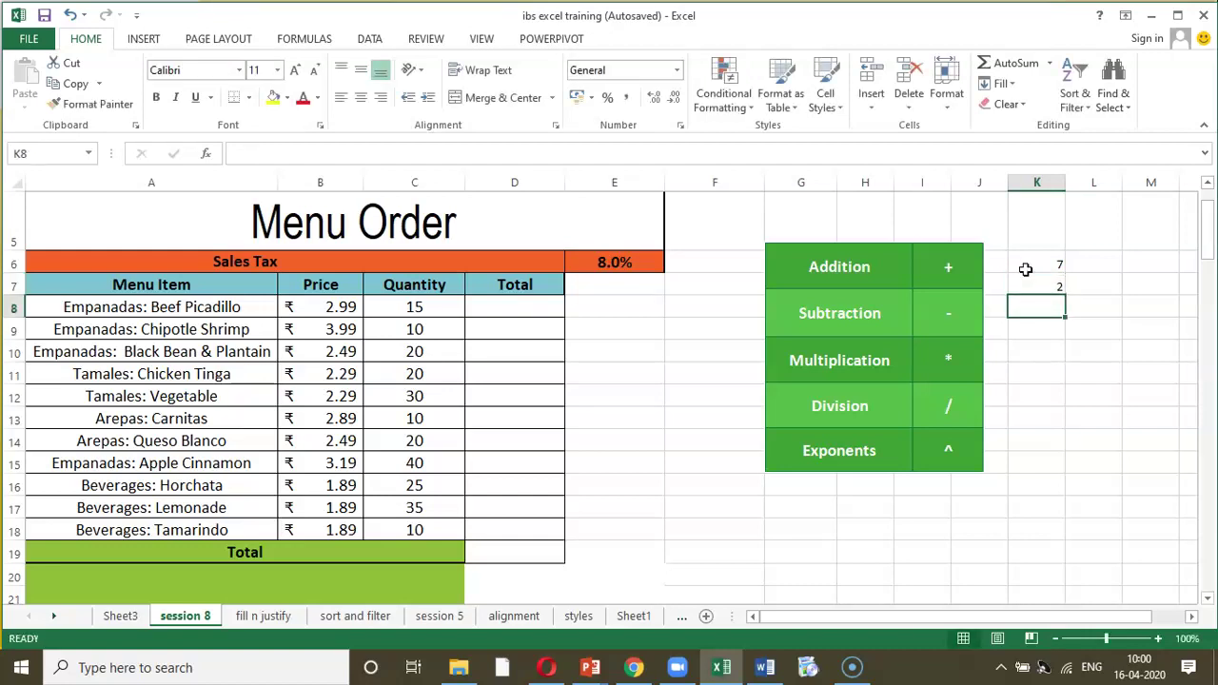
pyautogui.write('=2*2')
pyautogui.press('Return')
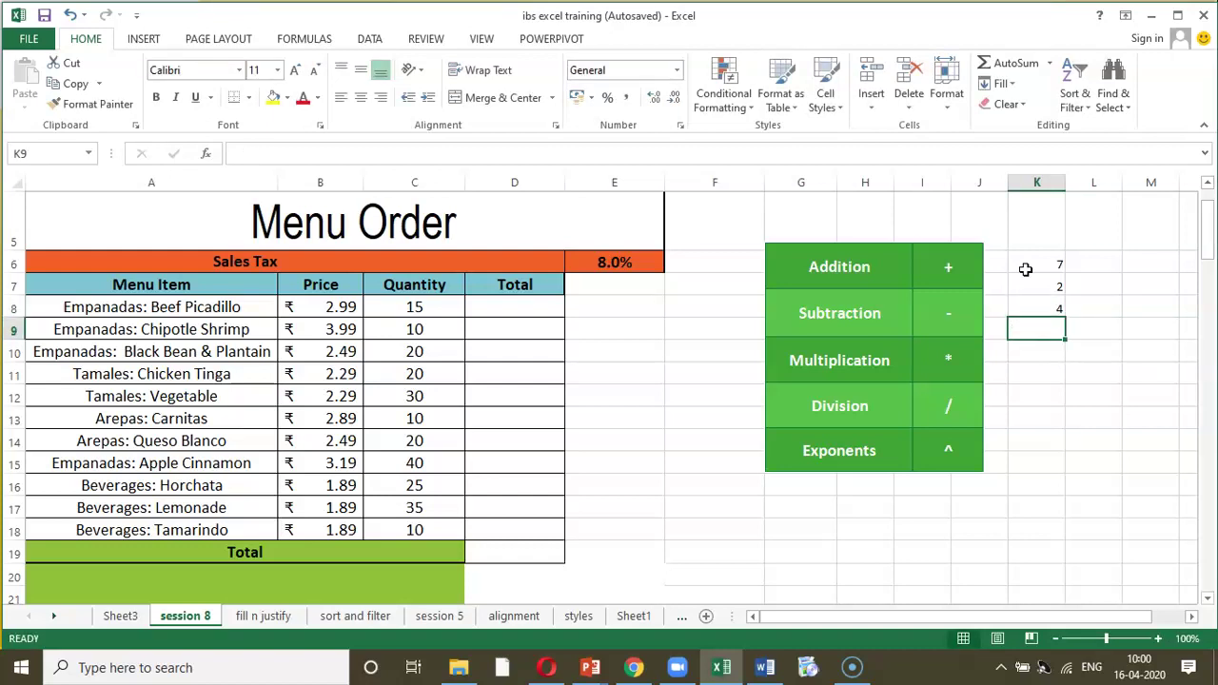
# Enter the division formula =2/2 in cell K9 and the exponent formula =2^2 in cell K10
pyautogui.write('=')
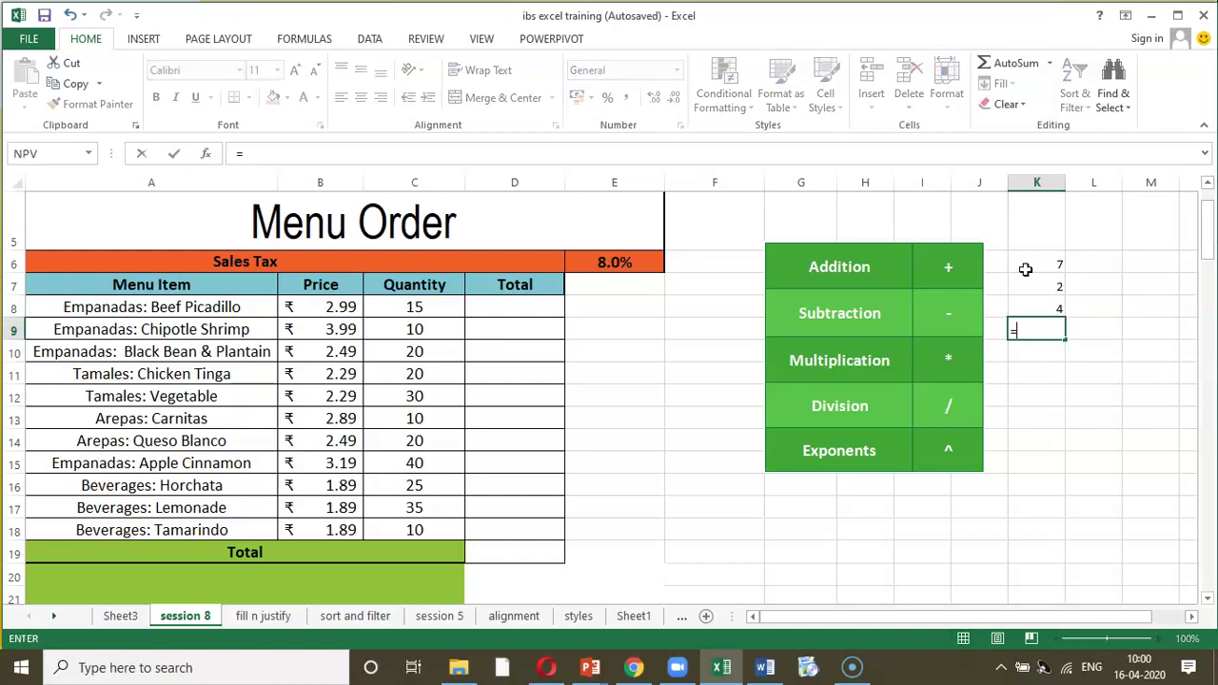
pyautogui.write('2/2')
pyautogui.press('Return')
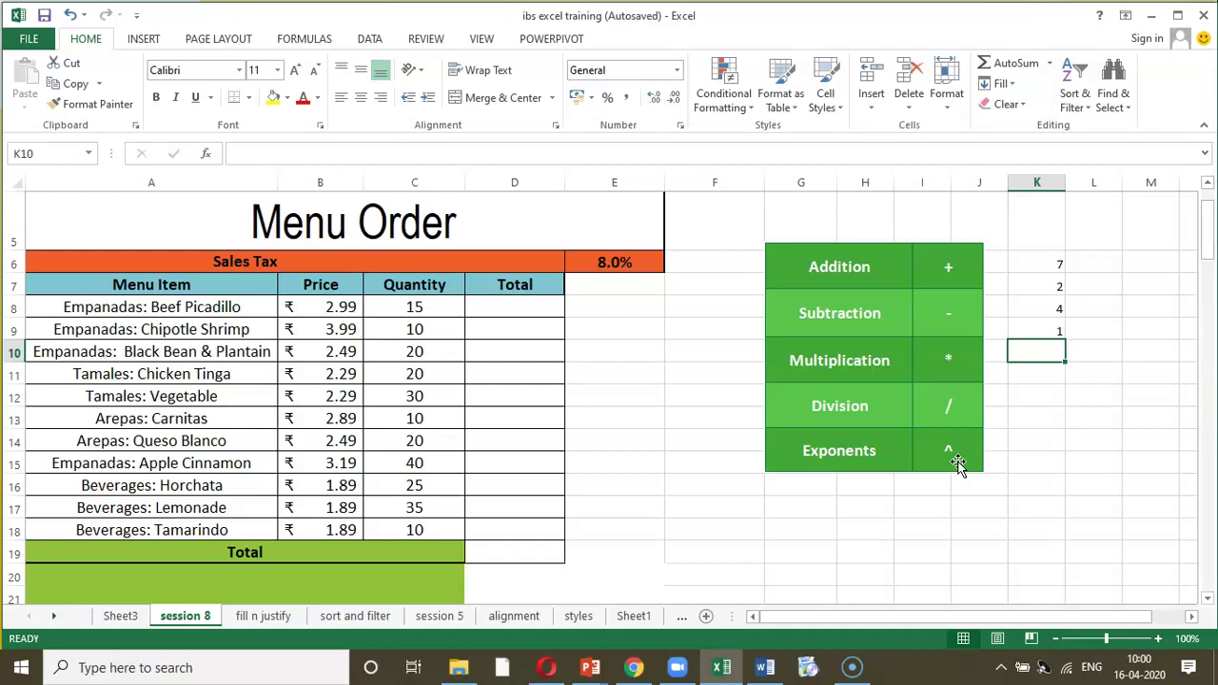
pyautogui.write('=')
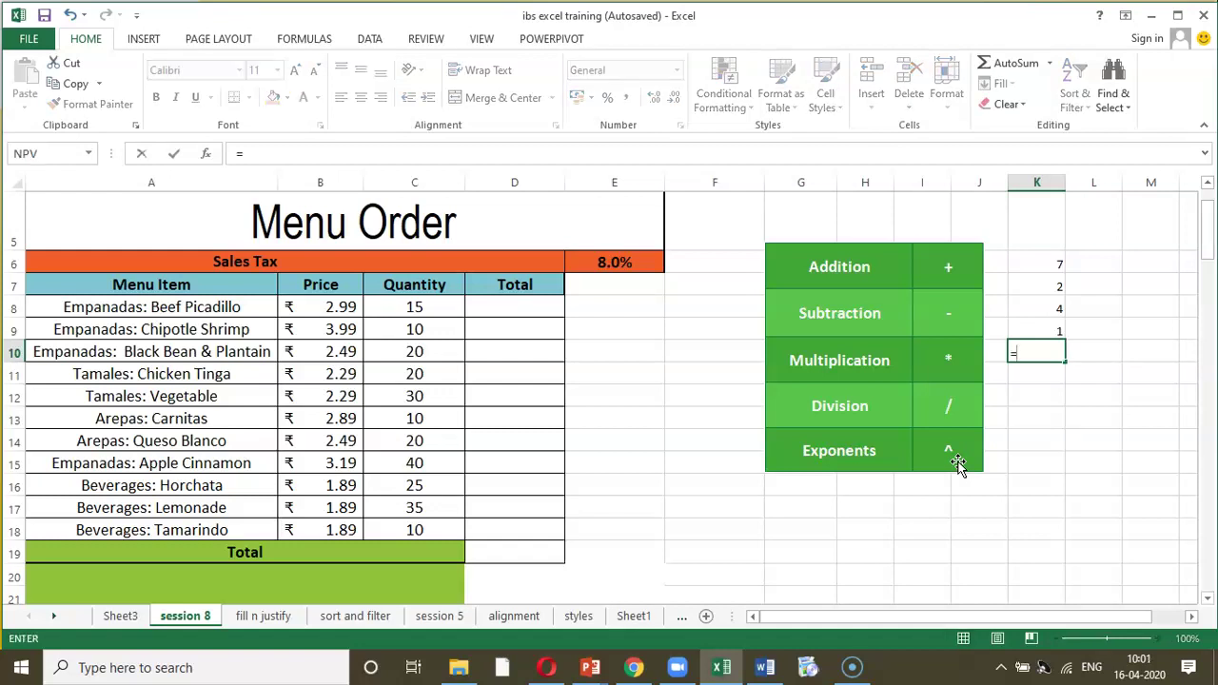
pyautogui.write('2^2')
pyautogui.press('Return')
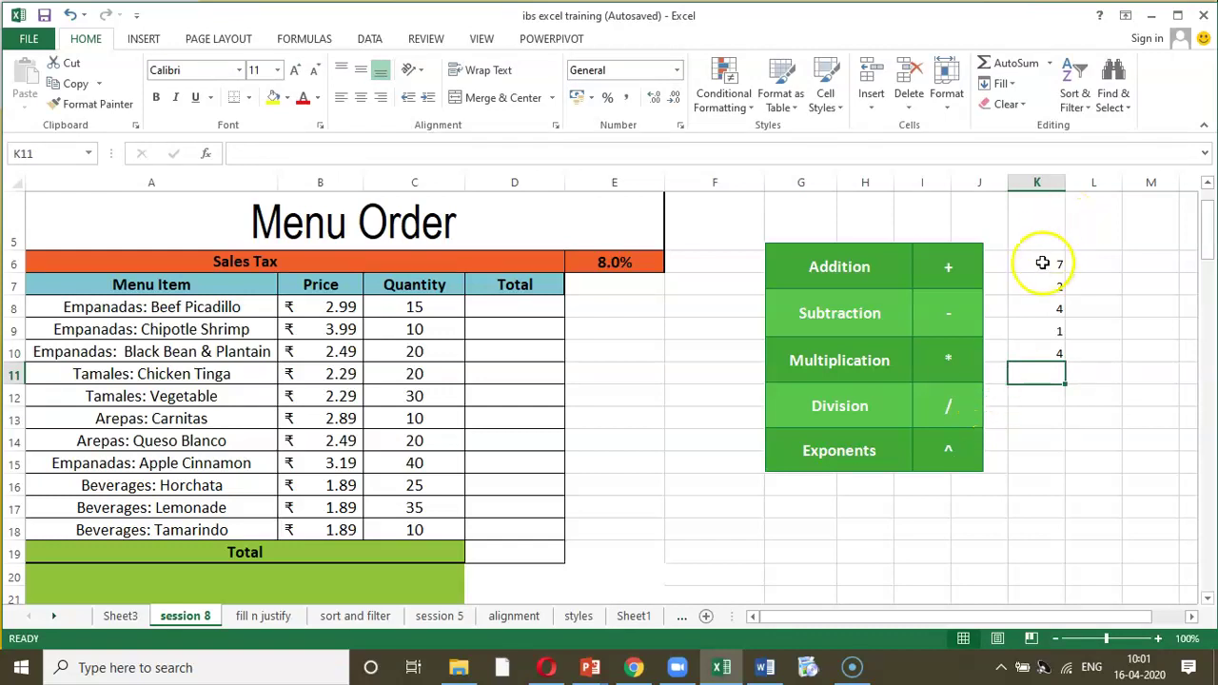
pyautogui.moveTo(1040, 264); pyautogui.dragTo(1038, 357)
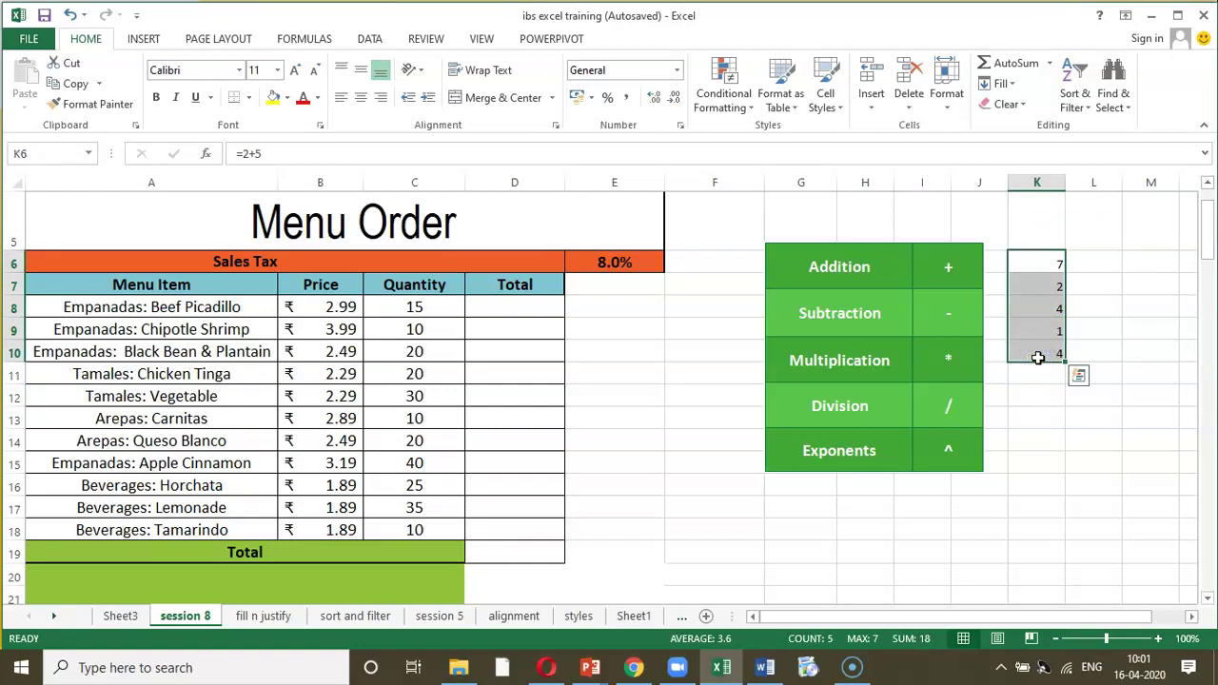
# Calculate the Empanadas: Beef Picadillo total in D8 with the formula =B8*C8, multiplying price by quantity
pyautogui.click(489, 304)
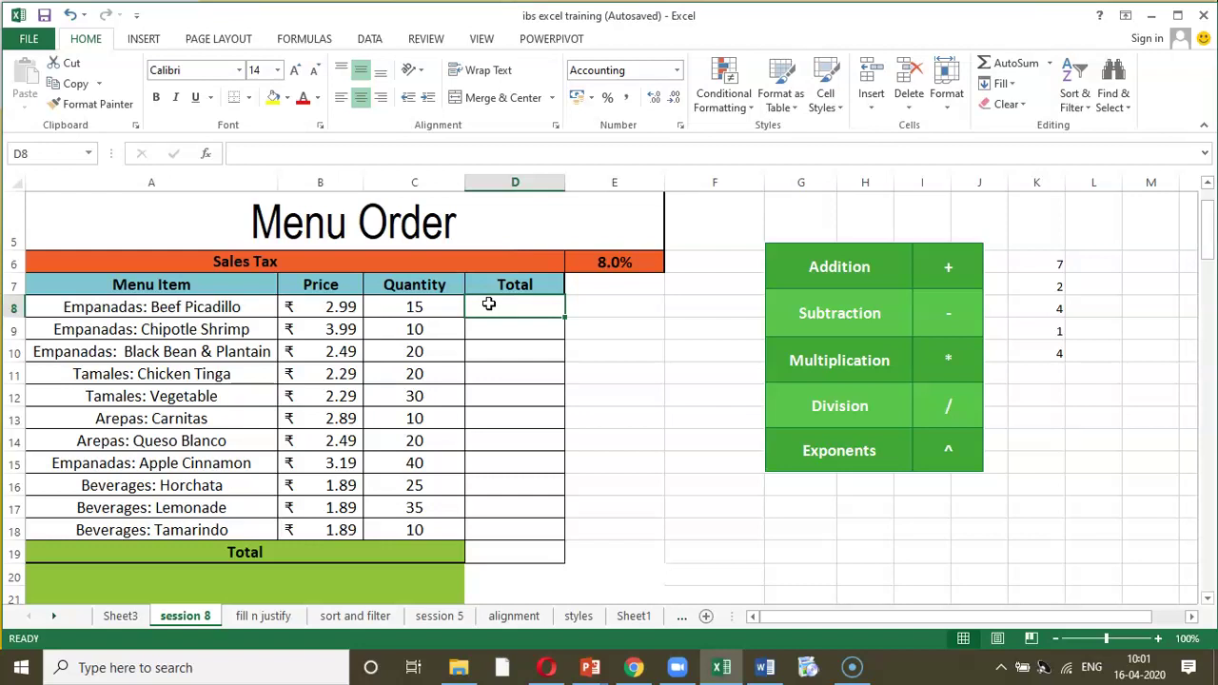
pyautogui.write('=')
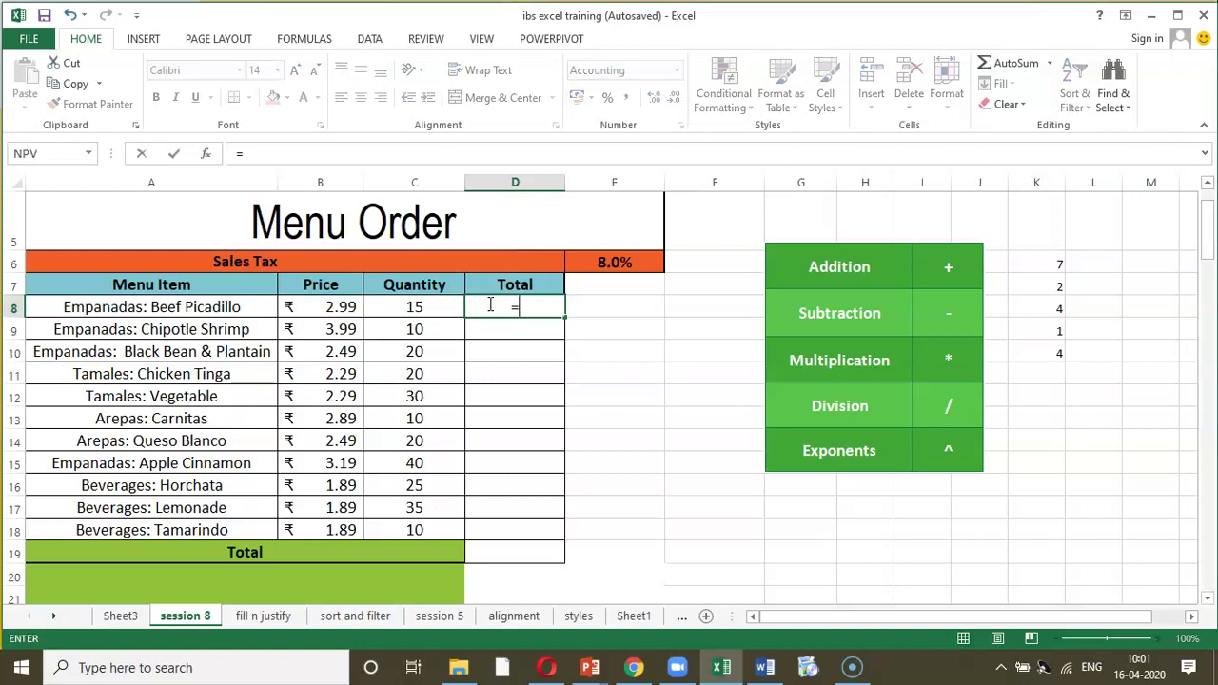
pyautogui.click(347, 306)
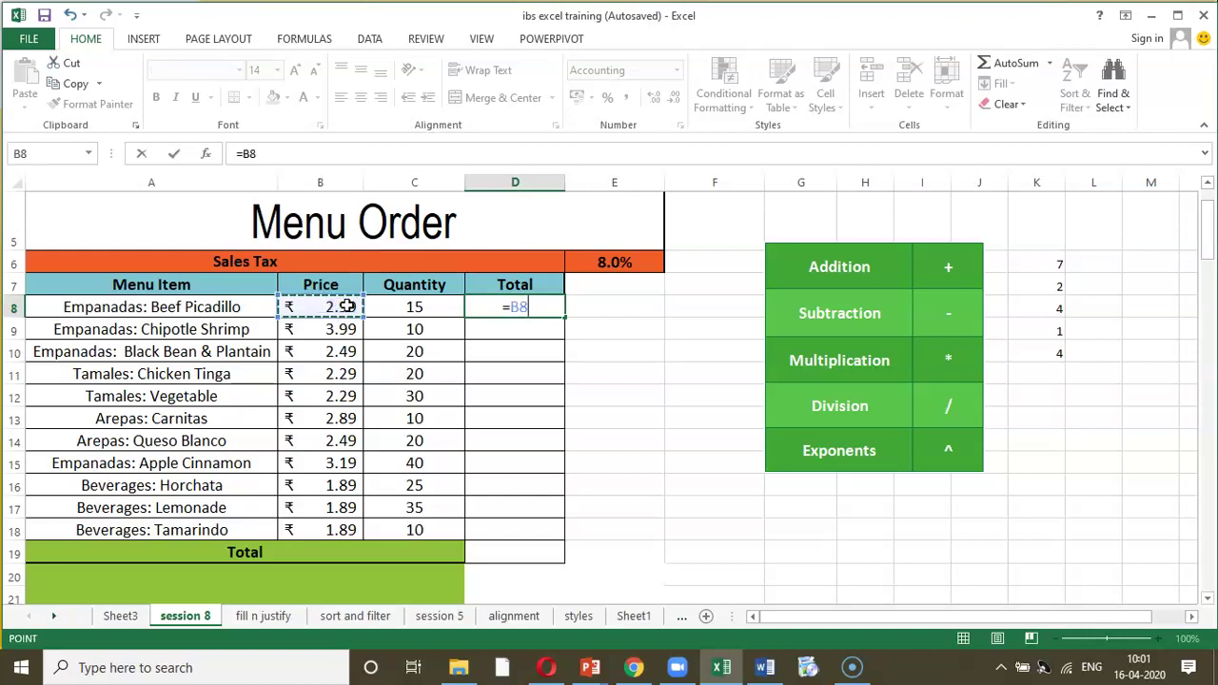
pyautogui.write('*')
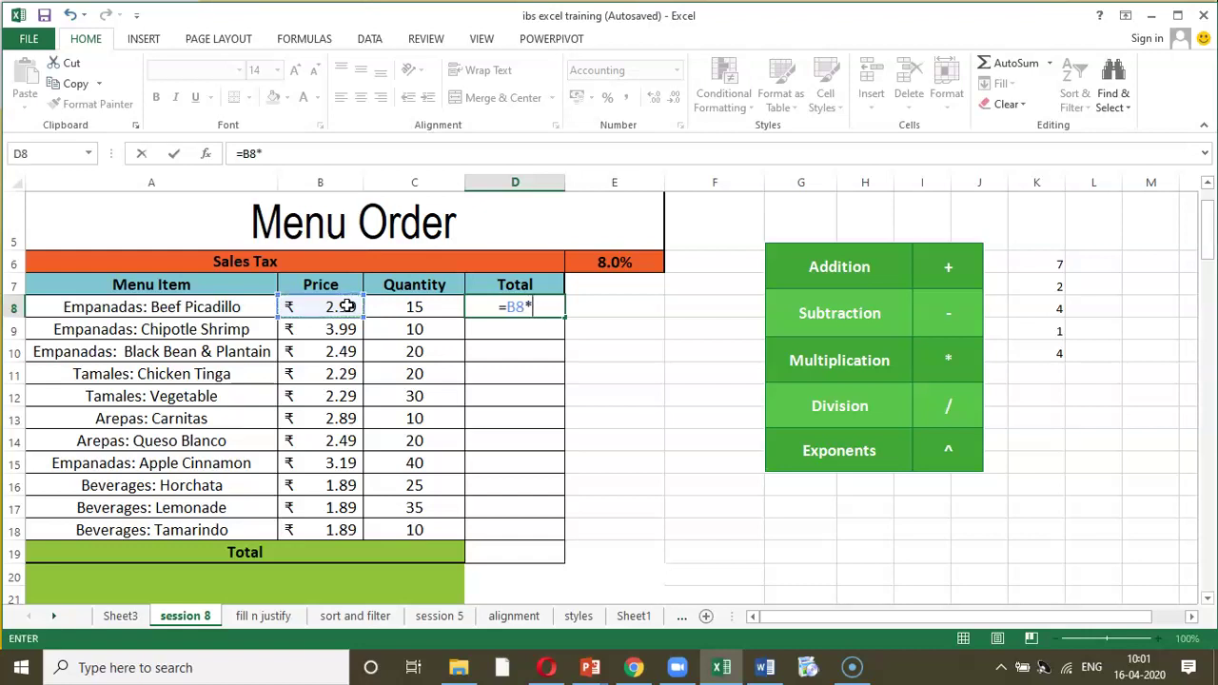
pyautogui.click(386, 305)
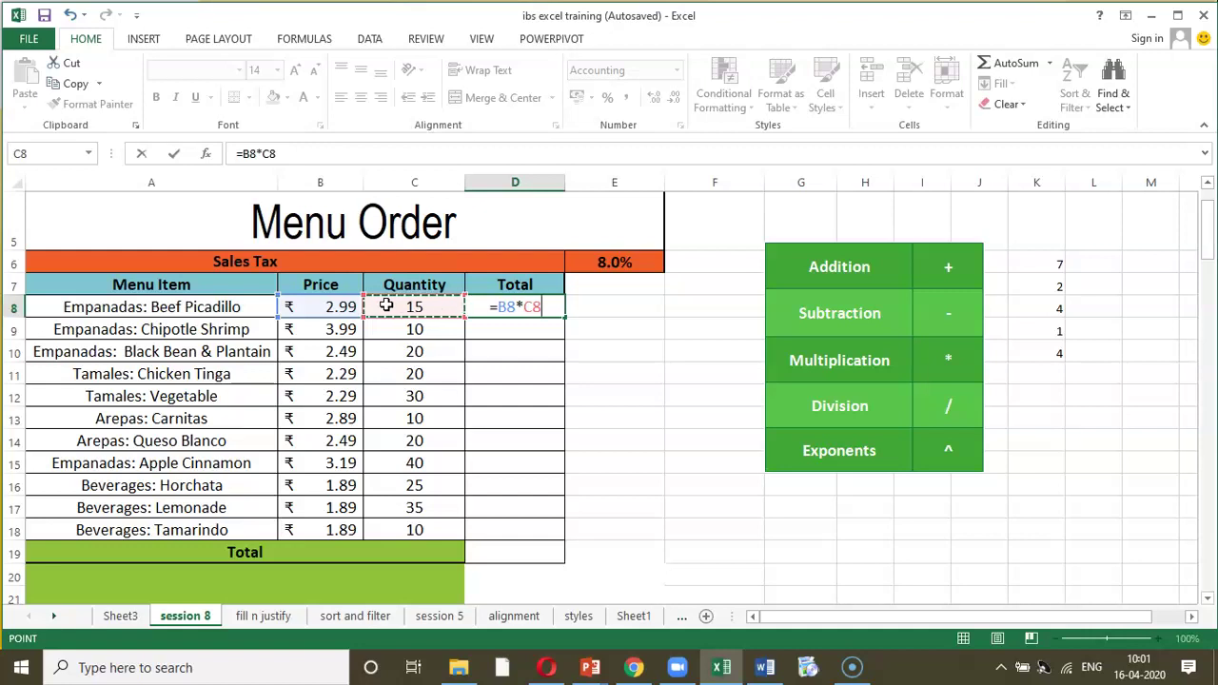
pyautogui.press('Return')
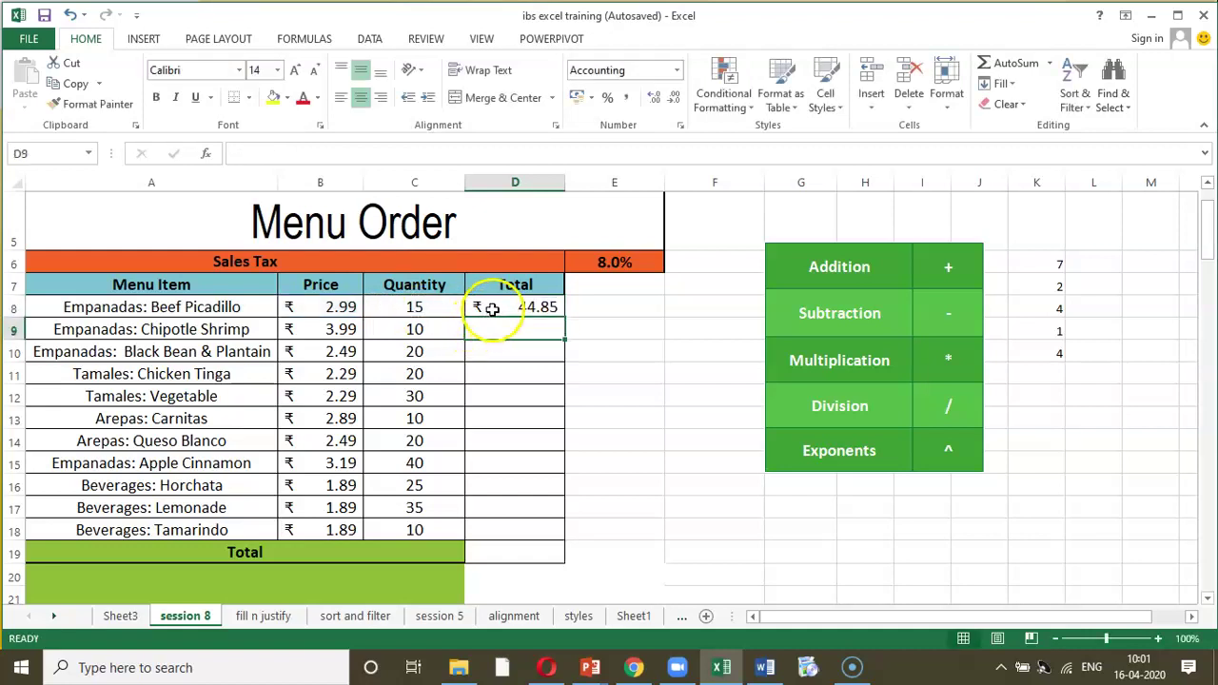
# Fill the D8 total formula down through D18 for all remaining menu items
pyautogui.click(492, 309)
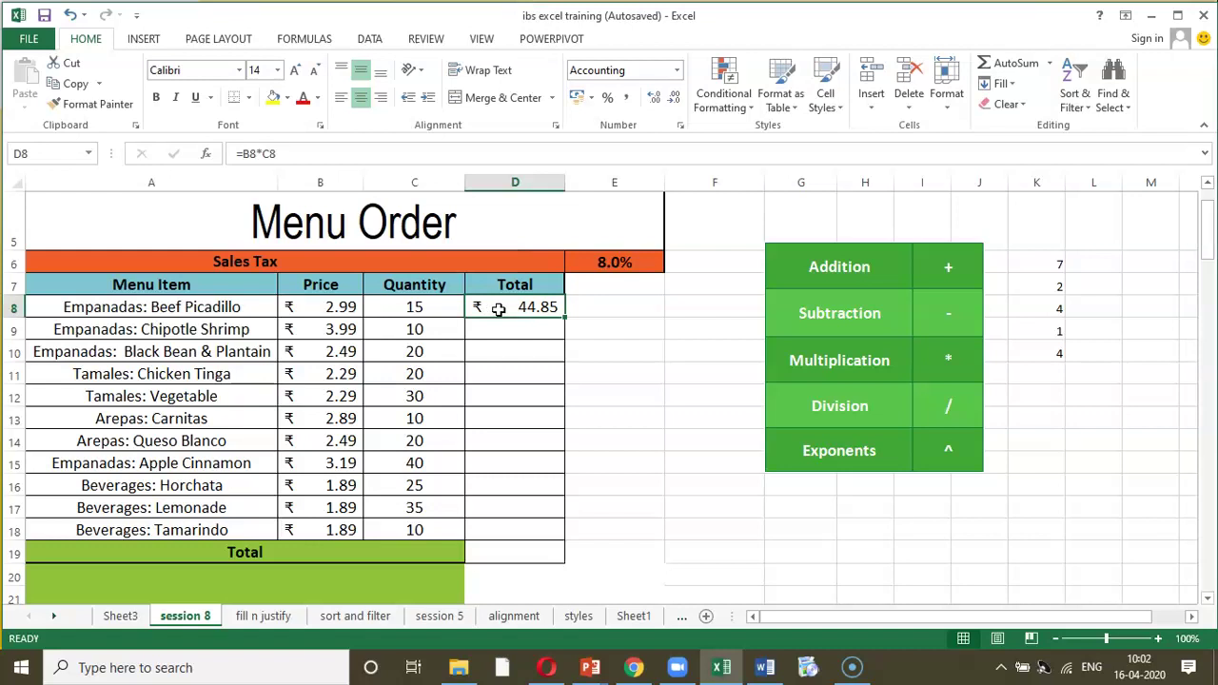
pyautogui.moveTo(565, 316); pyautogui.dragTo(542, 539)
pyautogui.click(517, 309)
pyautogui.click(581, 307)
pyautogui.click(556, 307)
pyautogui.moveTo(564, 316); pyautogui.dragTo(564, 538)
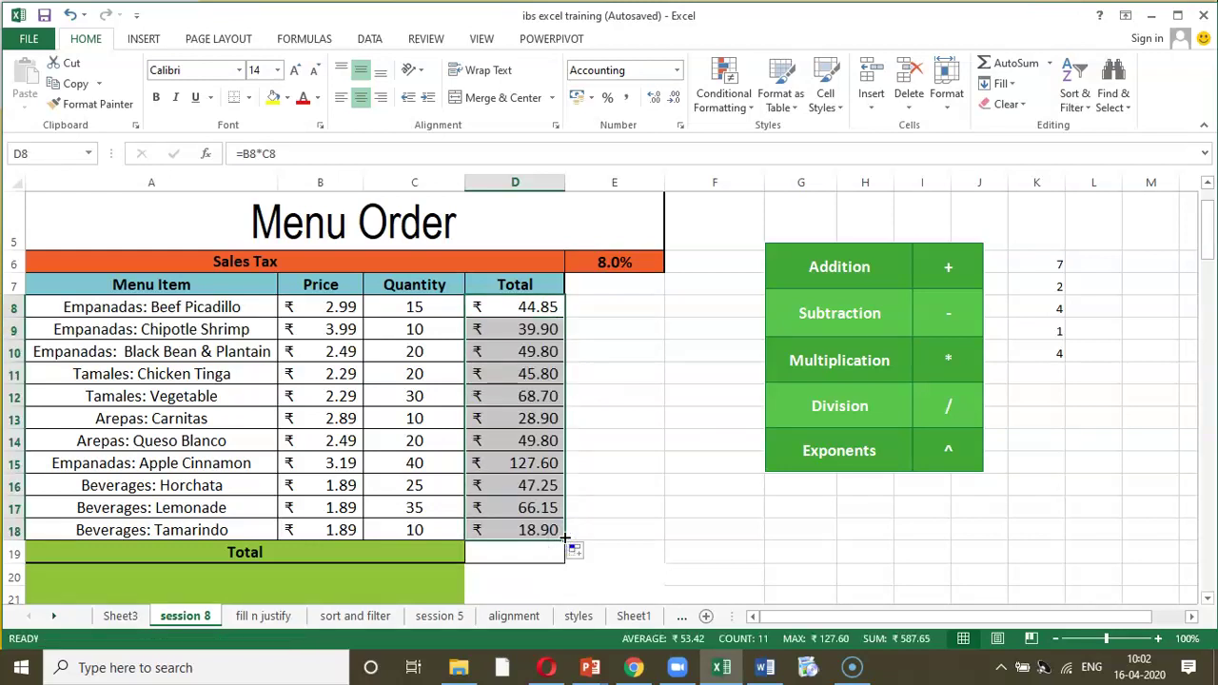
# Sum the item totals in D19 with AutoSum, using =SUM(D8:D18)
pyautogui.click(525, 559)
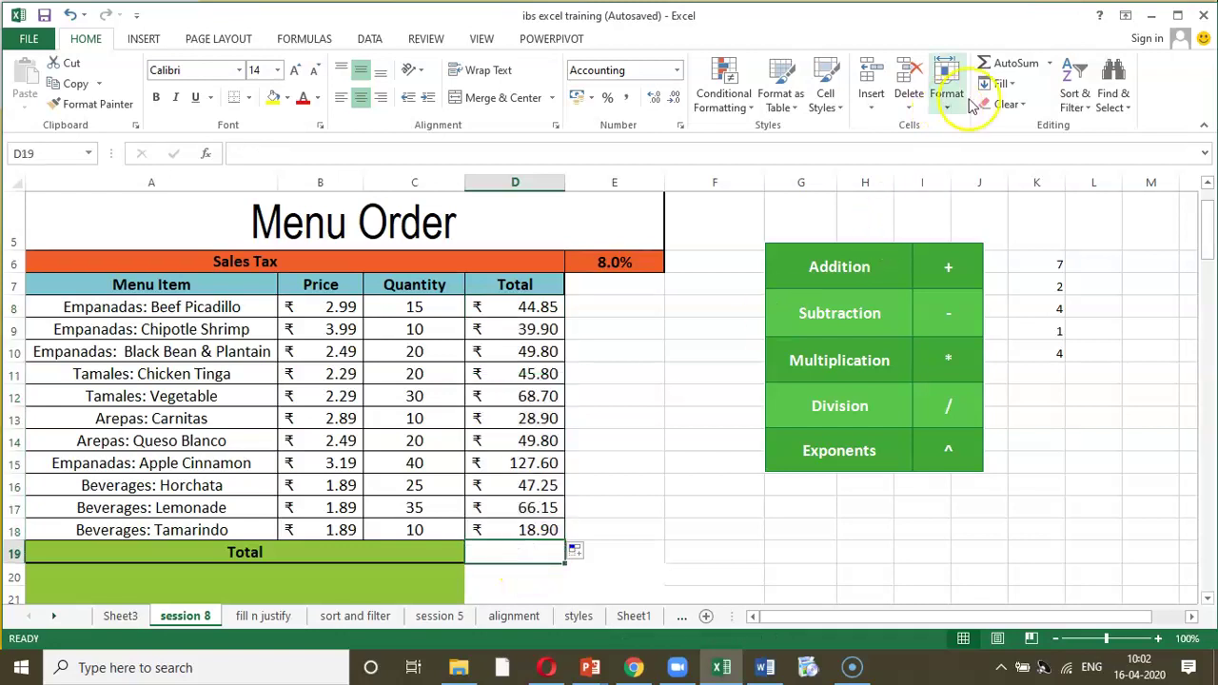
pyautogui.click(994, 68)
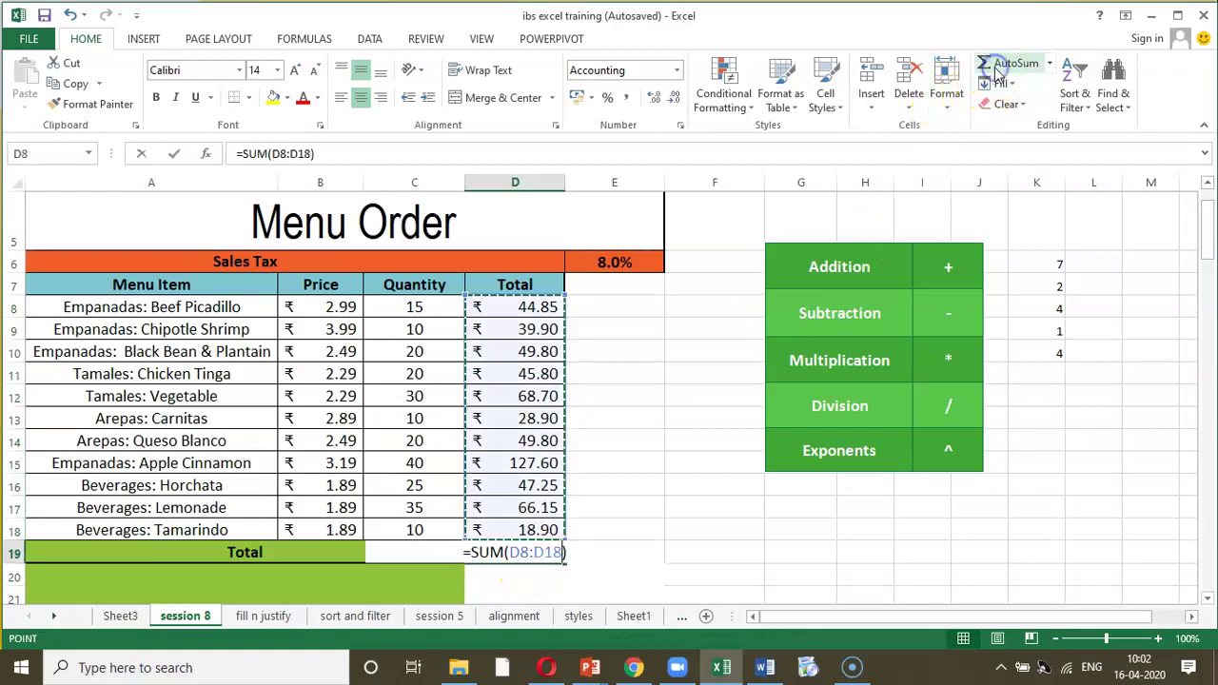
pyautogui.press('Return')
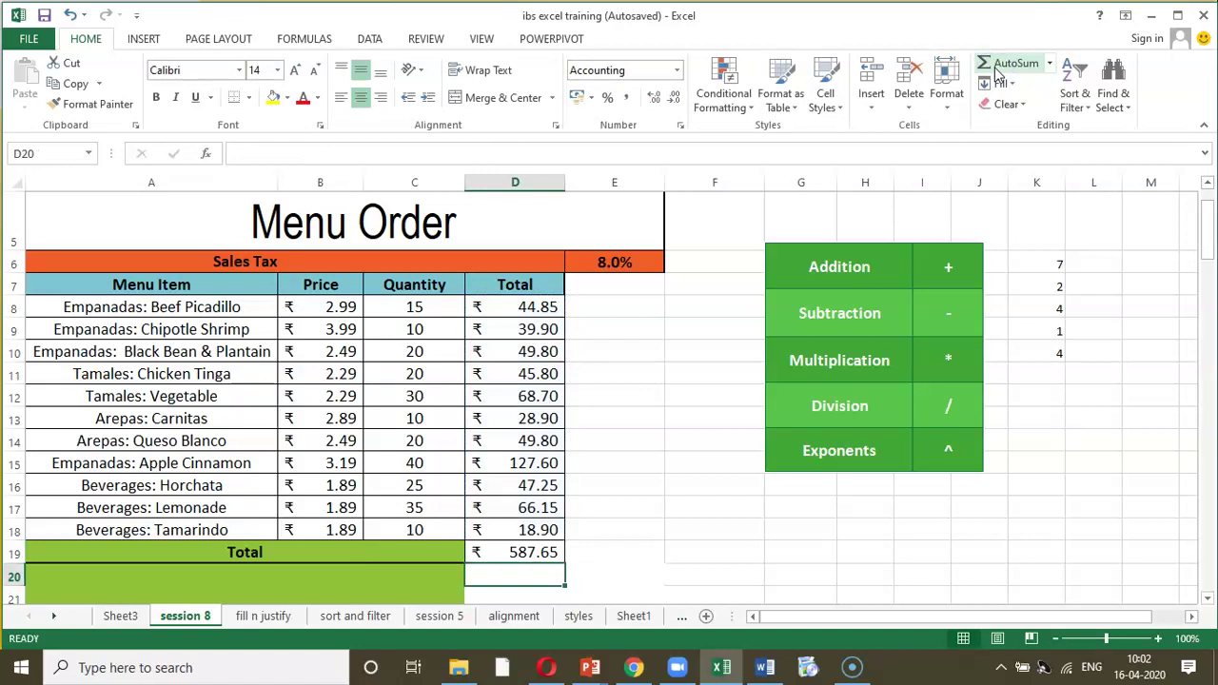
# Enter the constant 6 in cell E8 and the formula =6*6 in cell E9
pyautogui.click(601, 303)
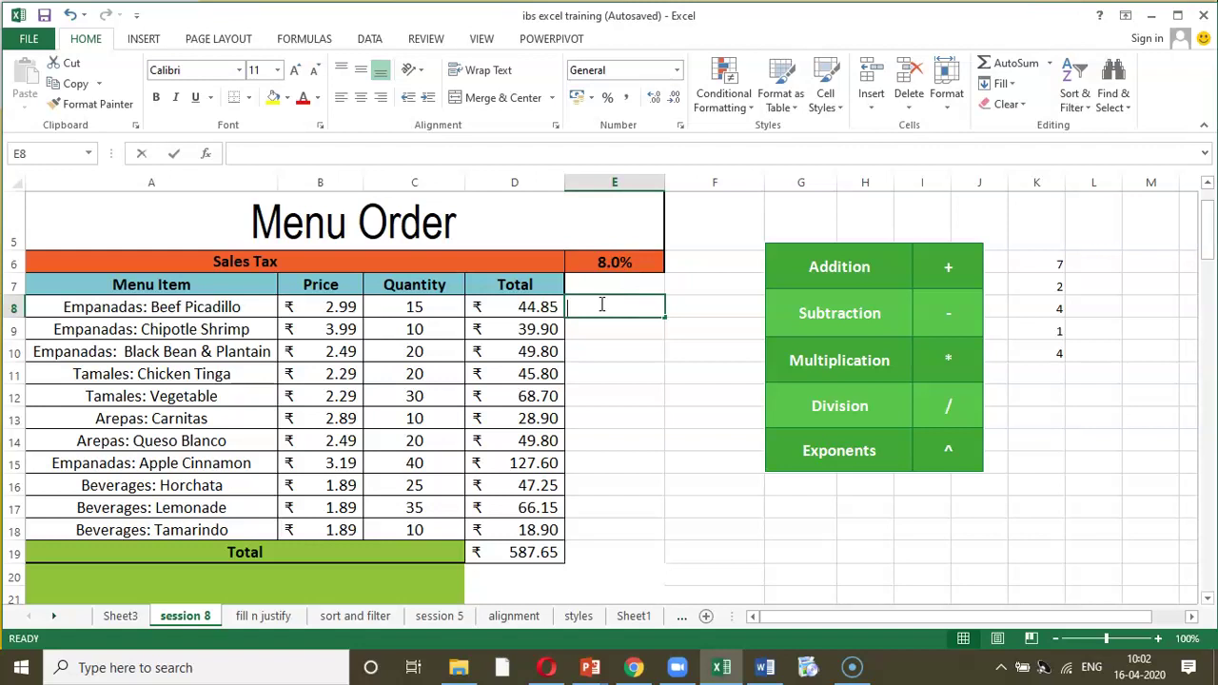
pyautogui.write('6')
pyautogui.press('Return')
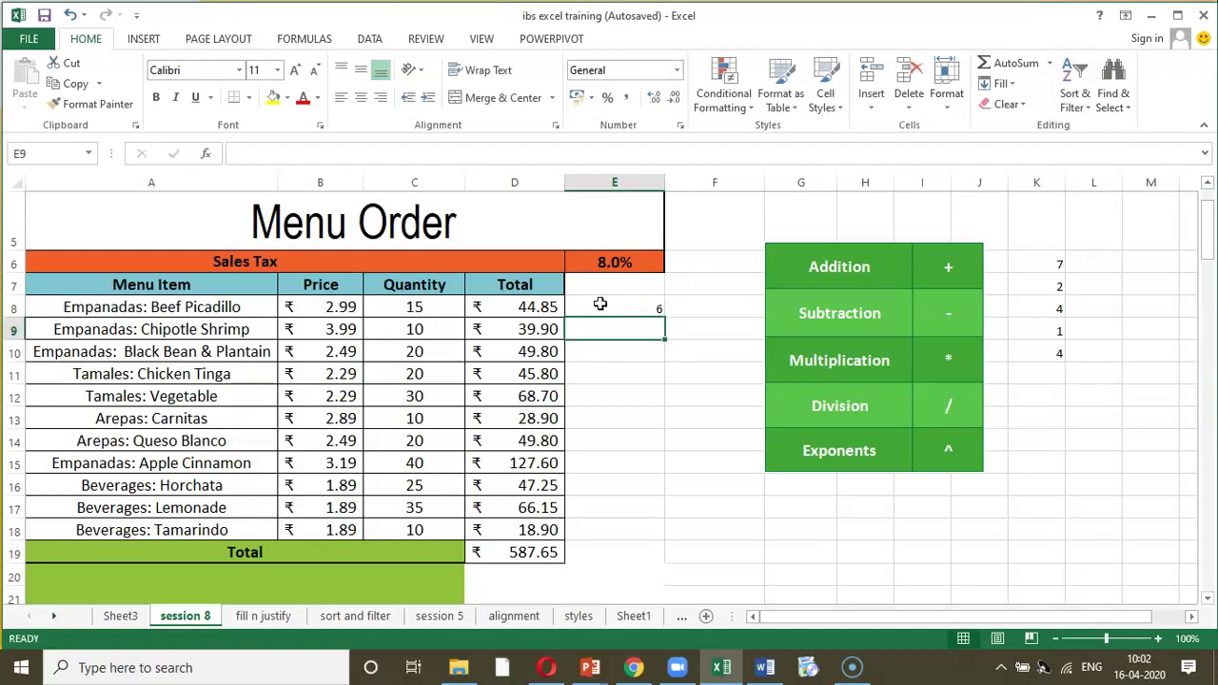
pyautogui.write('=6*6')
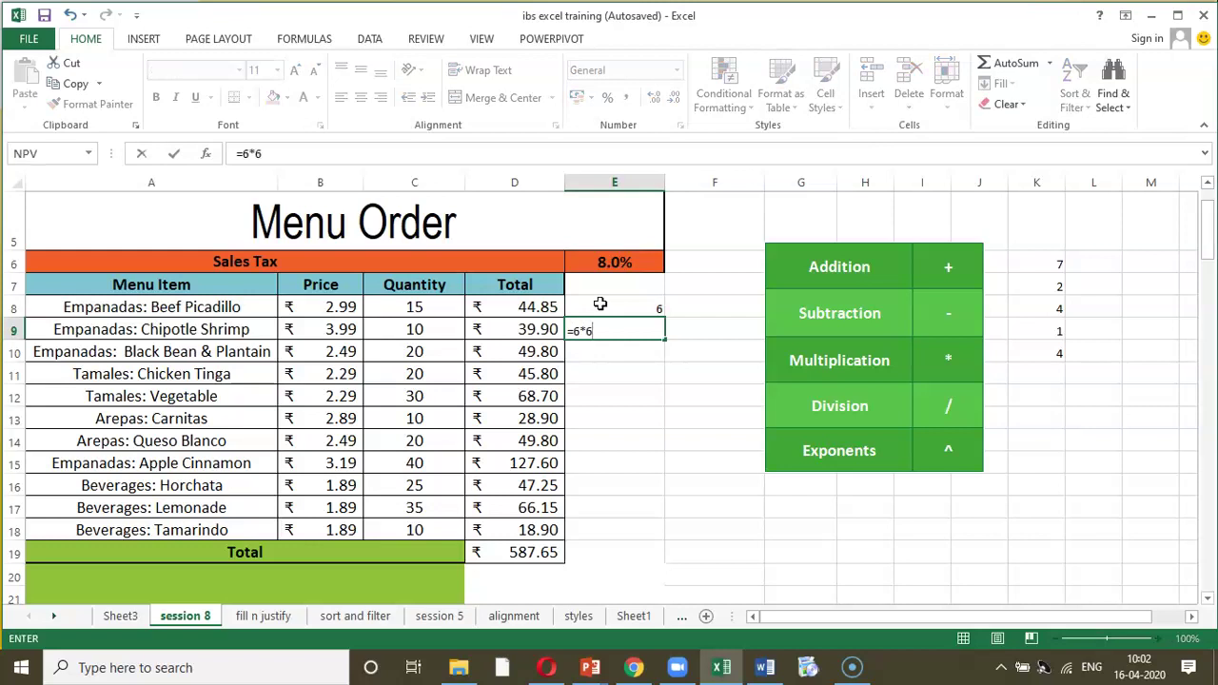
pyautogui.press('Return')
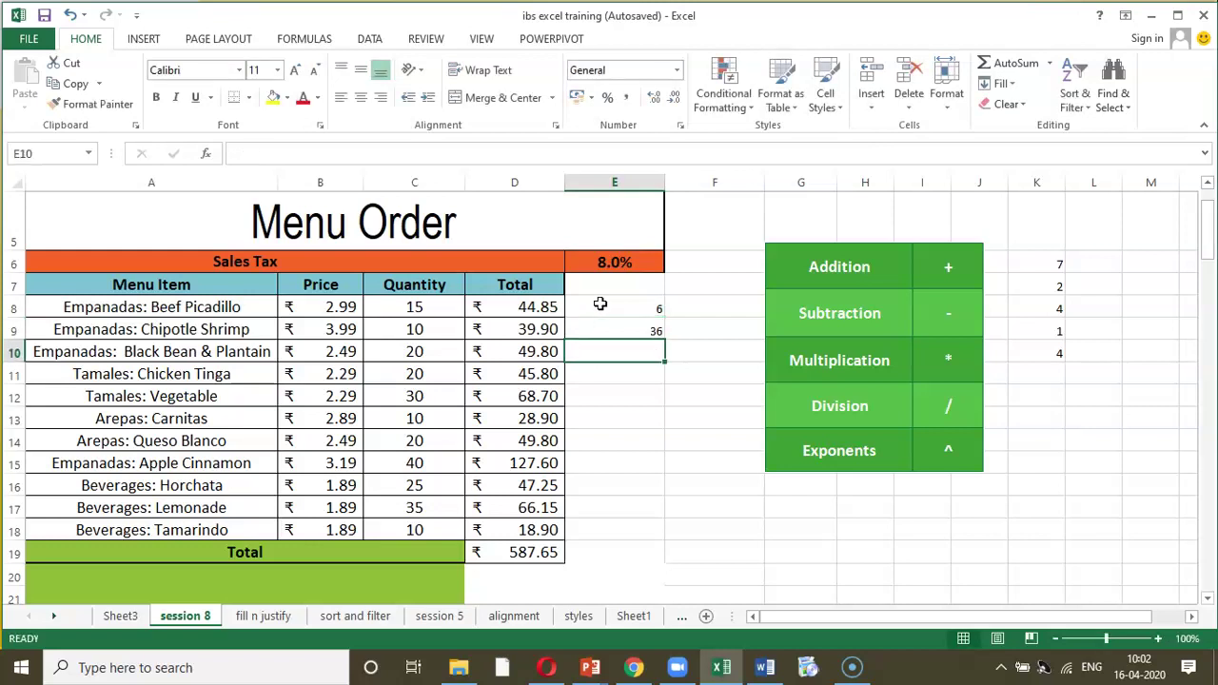
# Copy the constant in cell E8 and paste it into the adjacent cell F8
pyautogui.press('Up')
pyautogui.press('Up')
pyautogui.hotkey('ctrl', 'c')
pyautogui.press('Right')
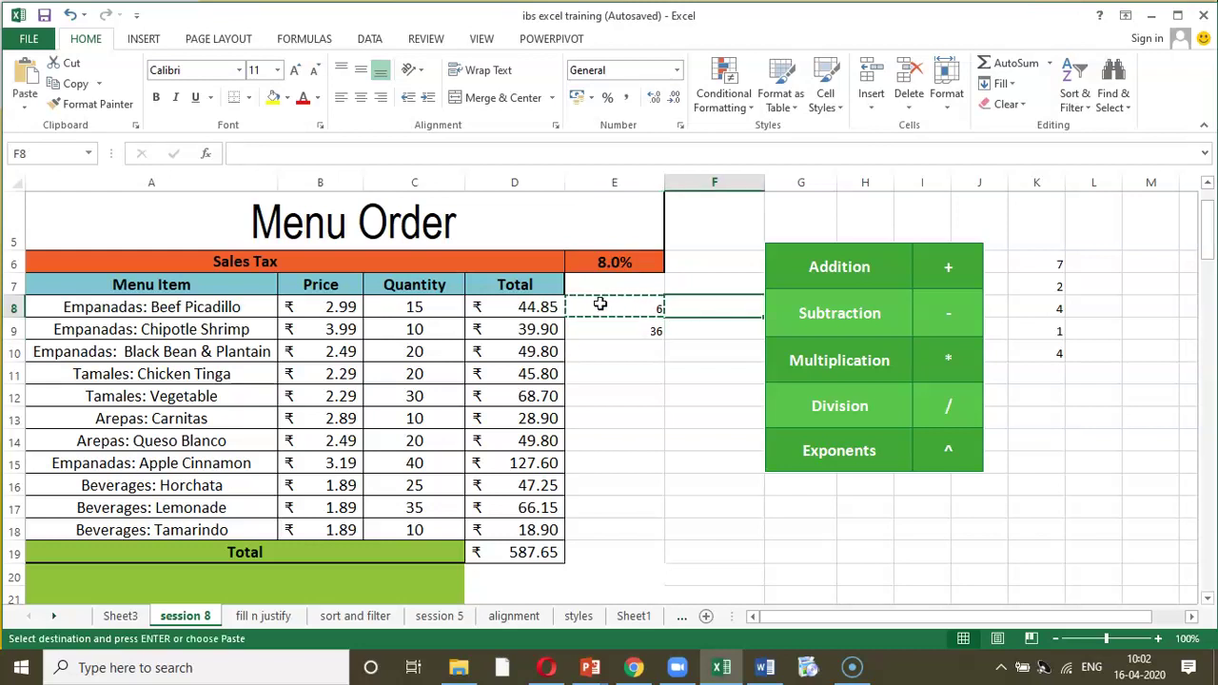
pyautogui.press('Return')
# Copy the =6*6 formula in cell E9 and paste it into the adjacent cell F9
pyautogui.press('Down')
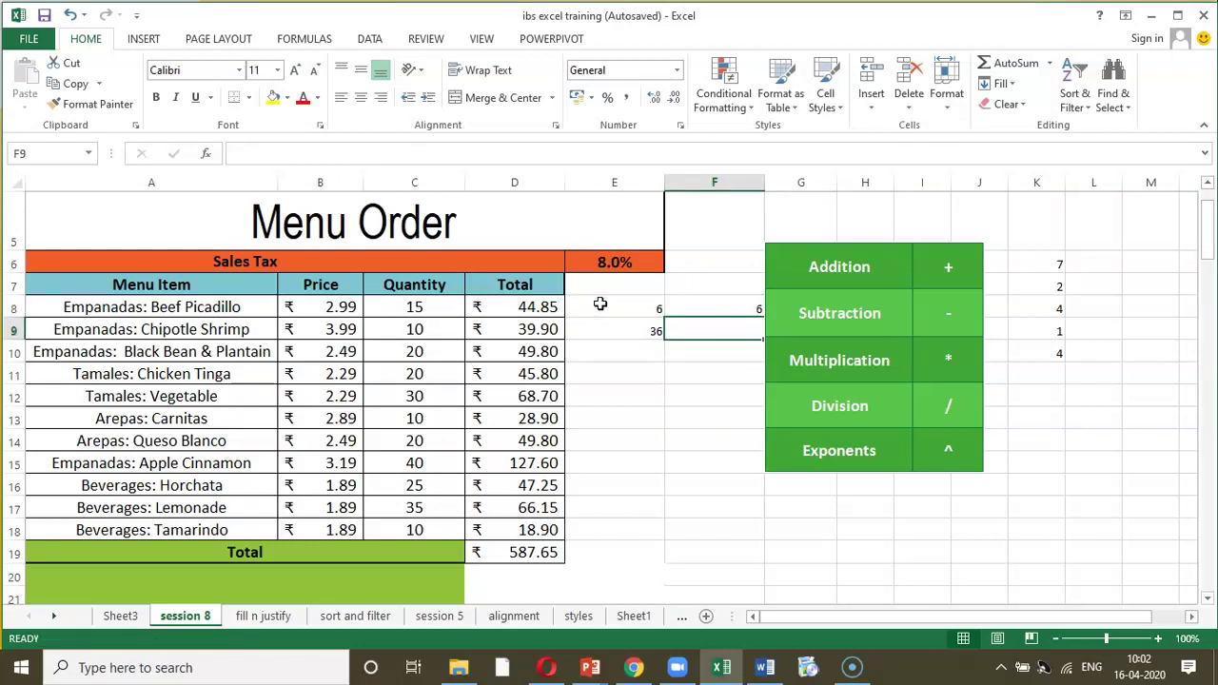
pyautogui.press('Left')
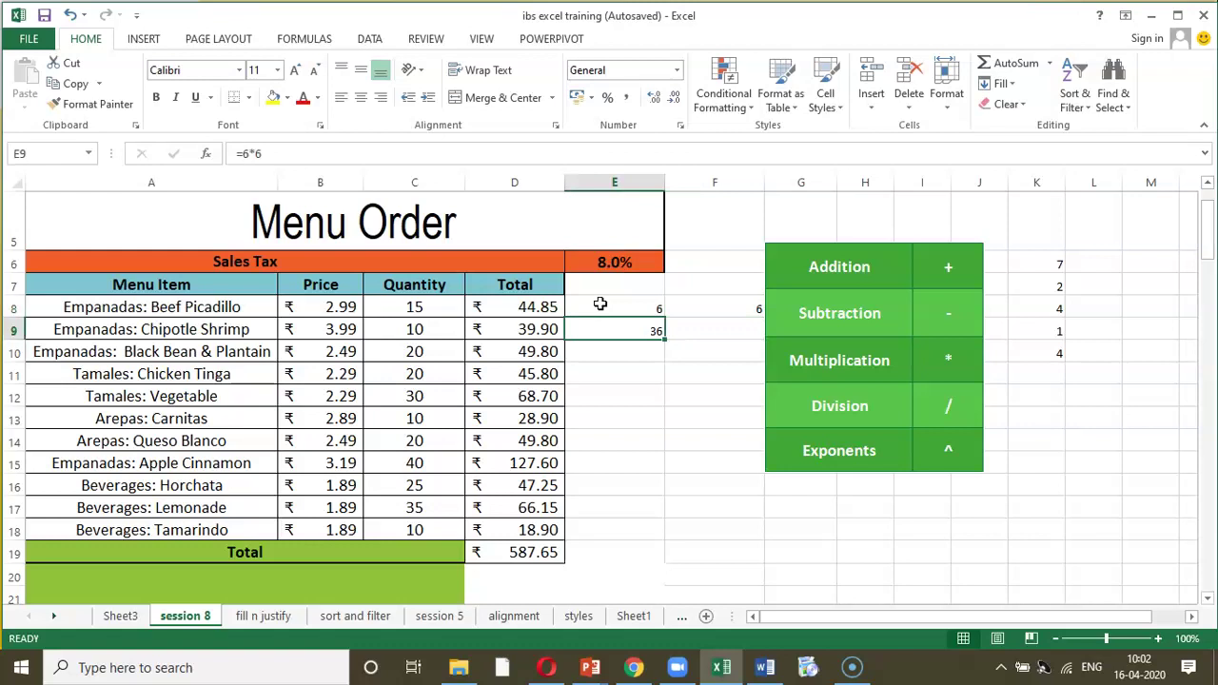
pyautogui.hotkey('ctrl', 'c')
pyautogui.press('Right')
pyautogui.press('Return')
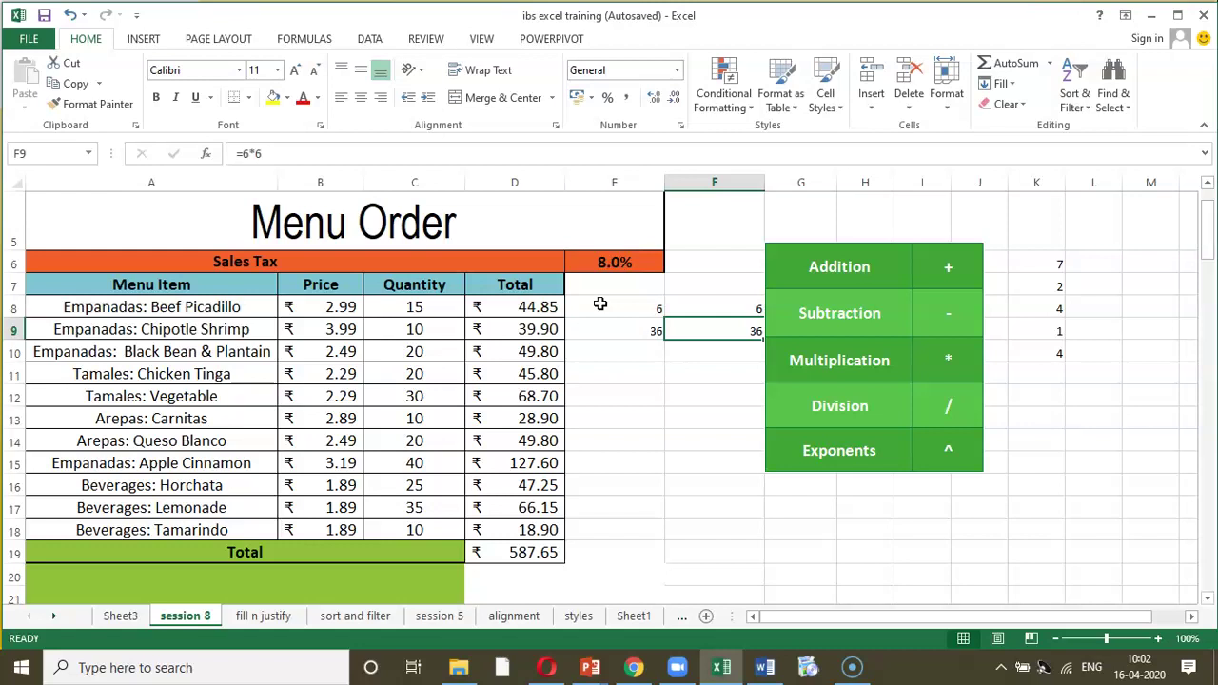
pyautogui.click(600, 304)
pyautogui.rightClick(601, 306)
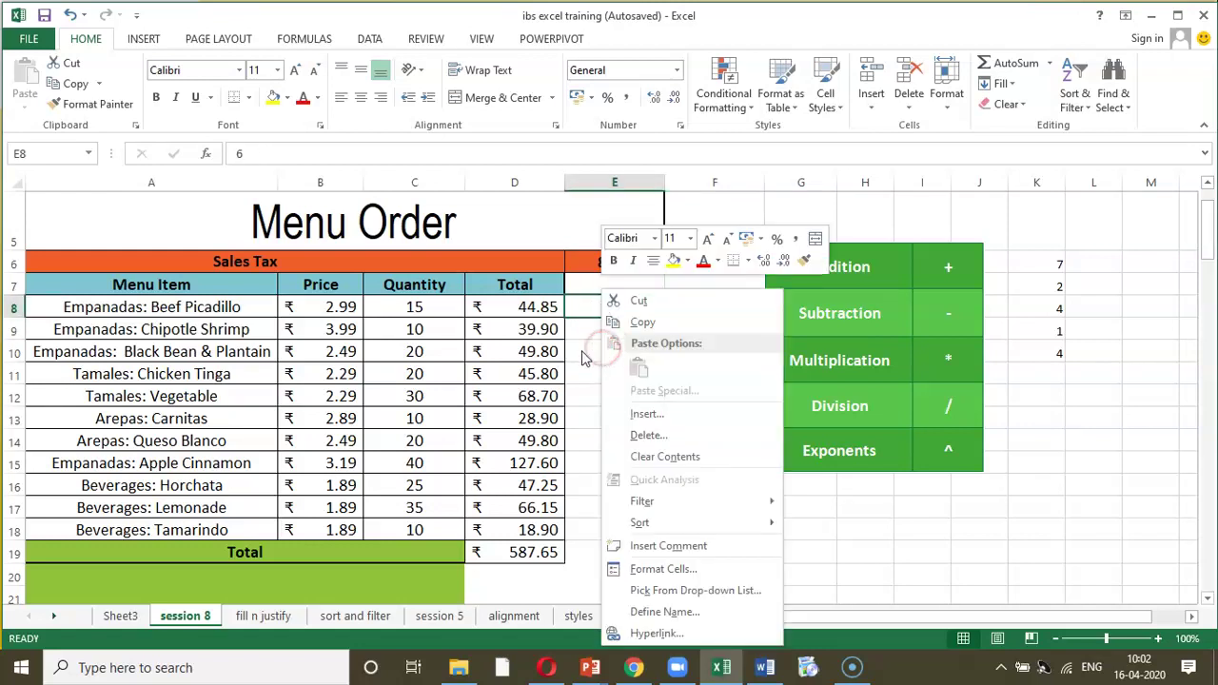
pyautogui.press('Escape')
pyautogui.click(584, 354)
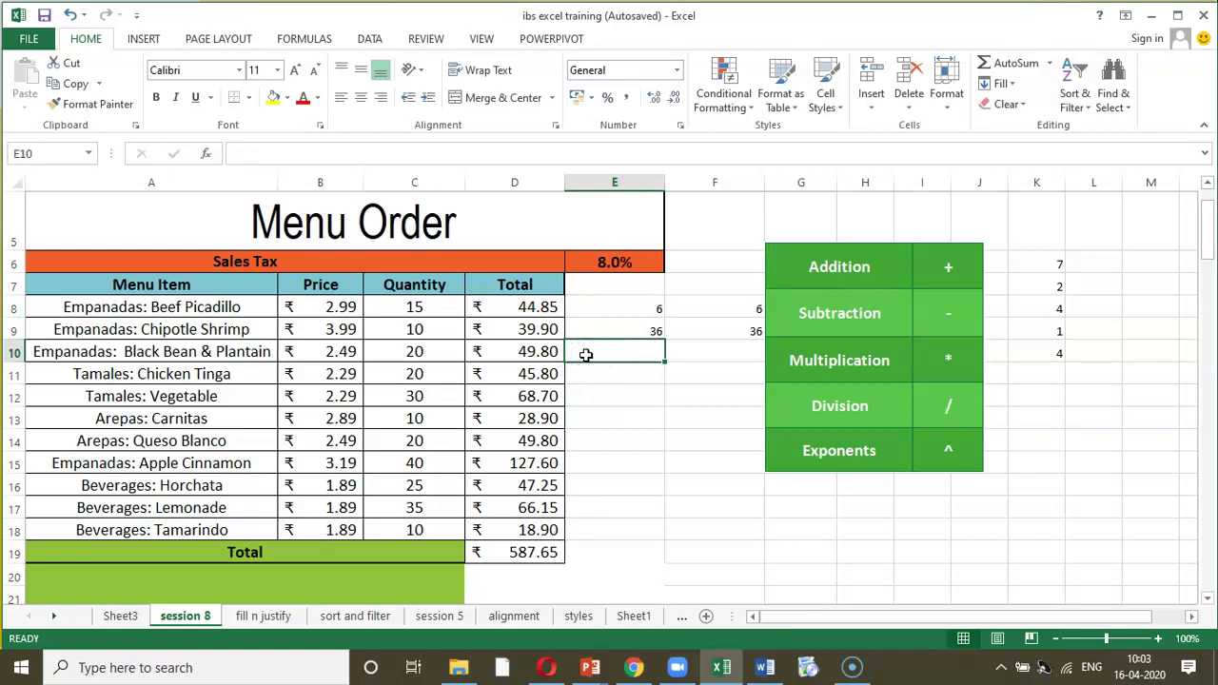
# Enter the formula =B10*C10 in cell E10 to multiply the item's price by its quantity
pyautogui.write('=')
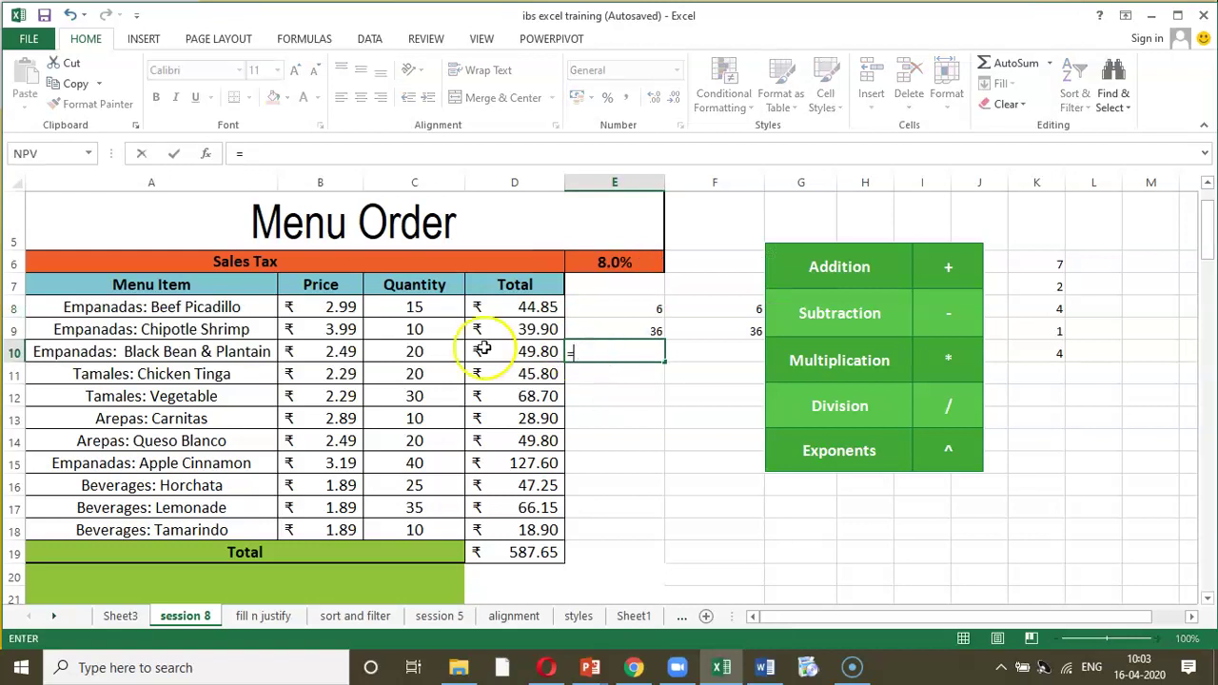
pyautogui.click(325, 353)
pyautogui.write('*')
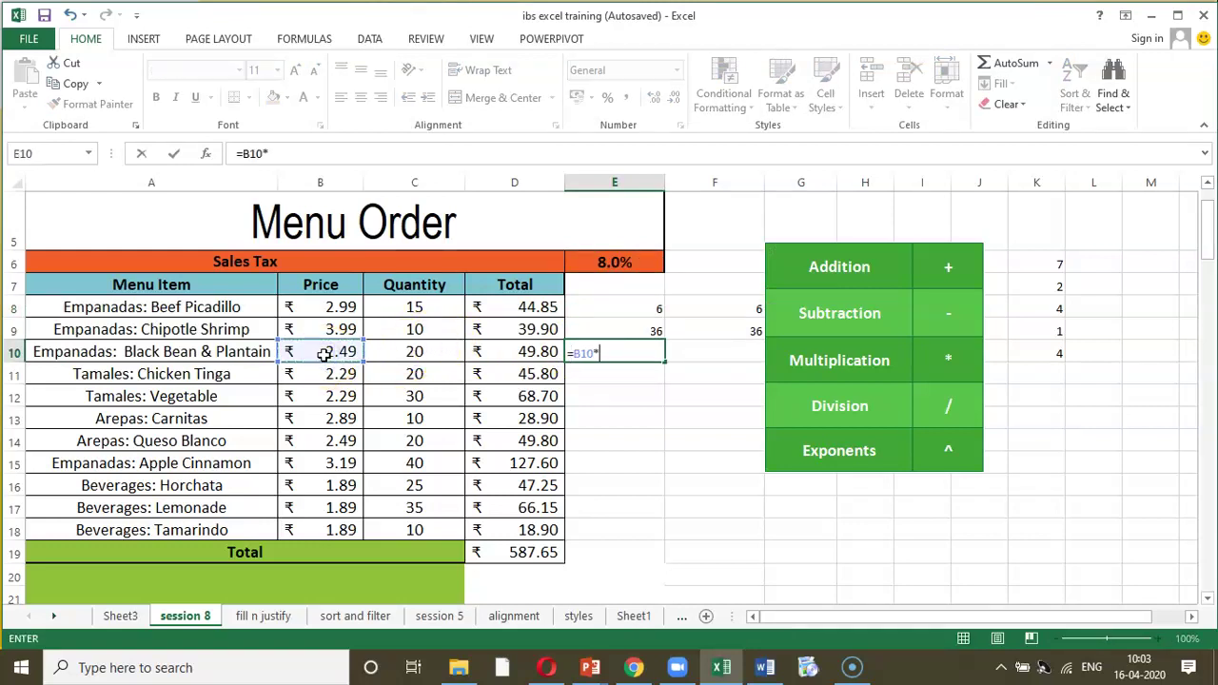
pyautogui.click(386, 352)
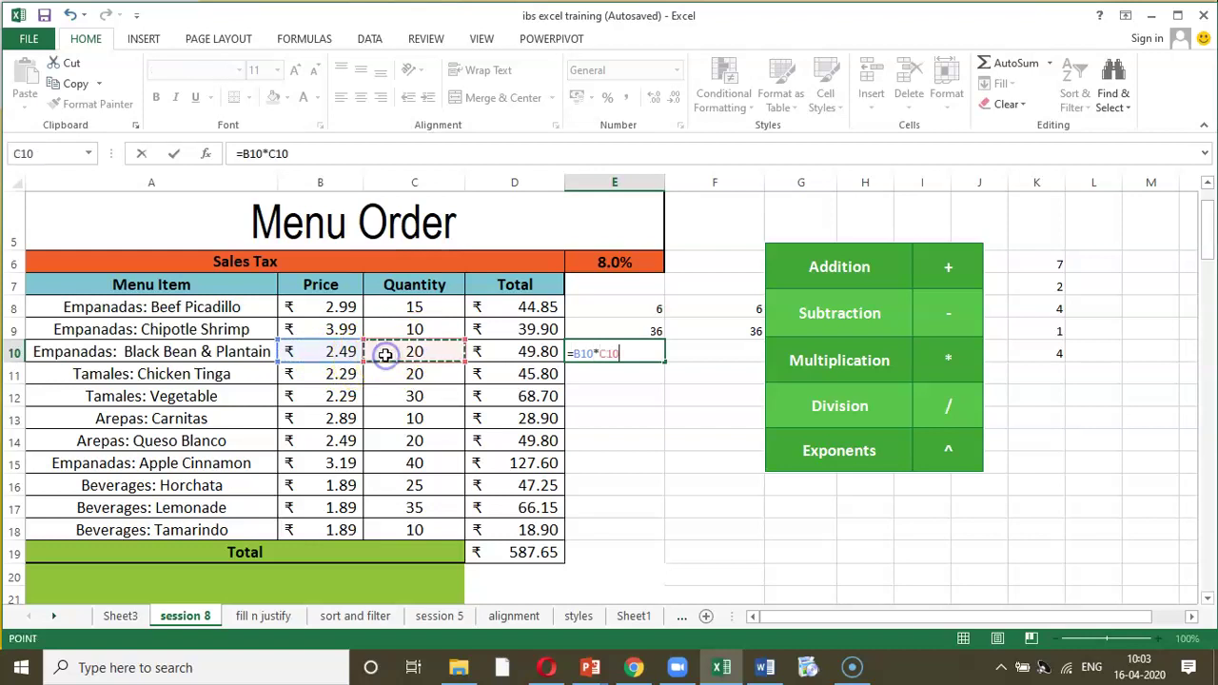
pyautogui.press('Return')
# Clear the price and quantity in B10:C10, and select cell E10 to check its formula
pyautogui.moveTo(349, 351); pyautogui.dragTo(400, 350)
pyautogui.press('Delete')
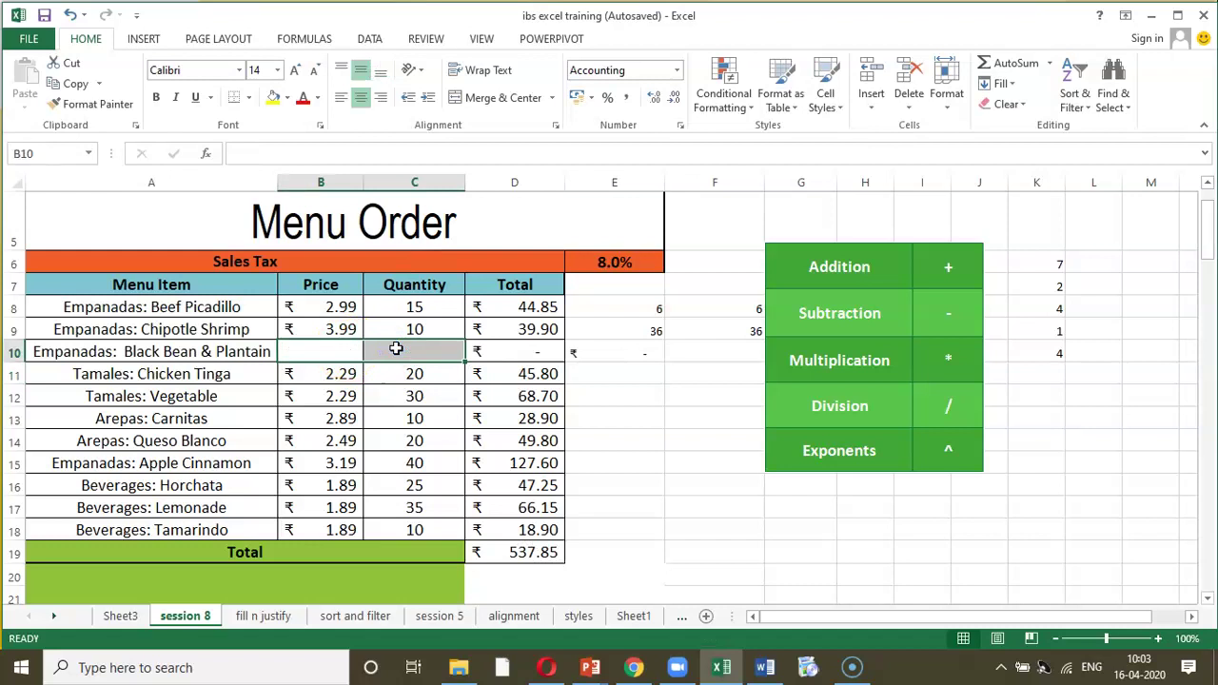
pyautogui.click(609, 351)
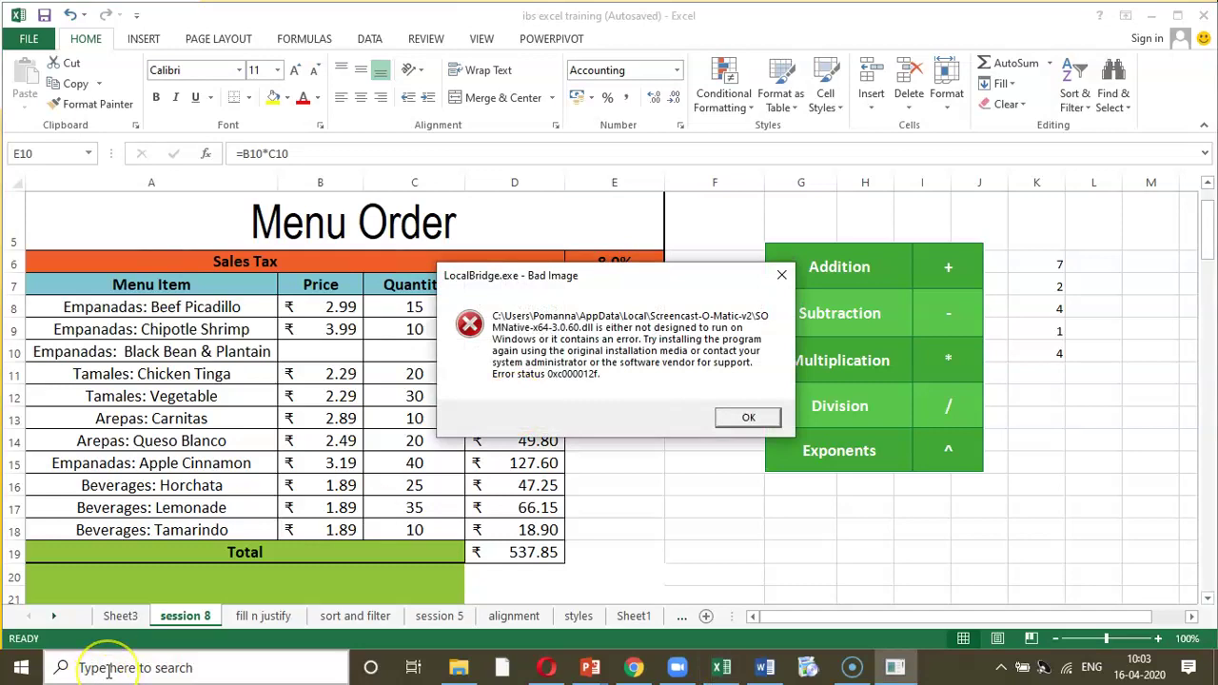
pyautogui.hotkey('alt', 'Tab')
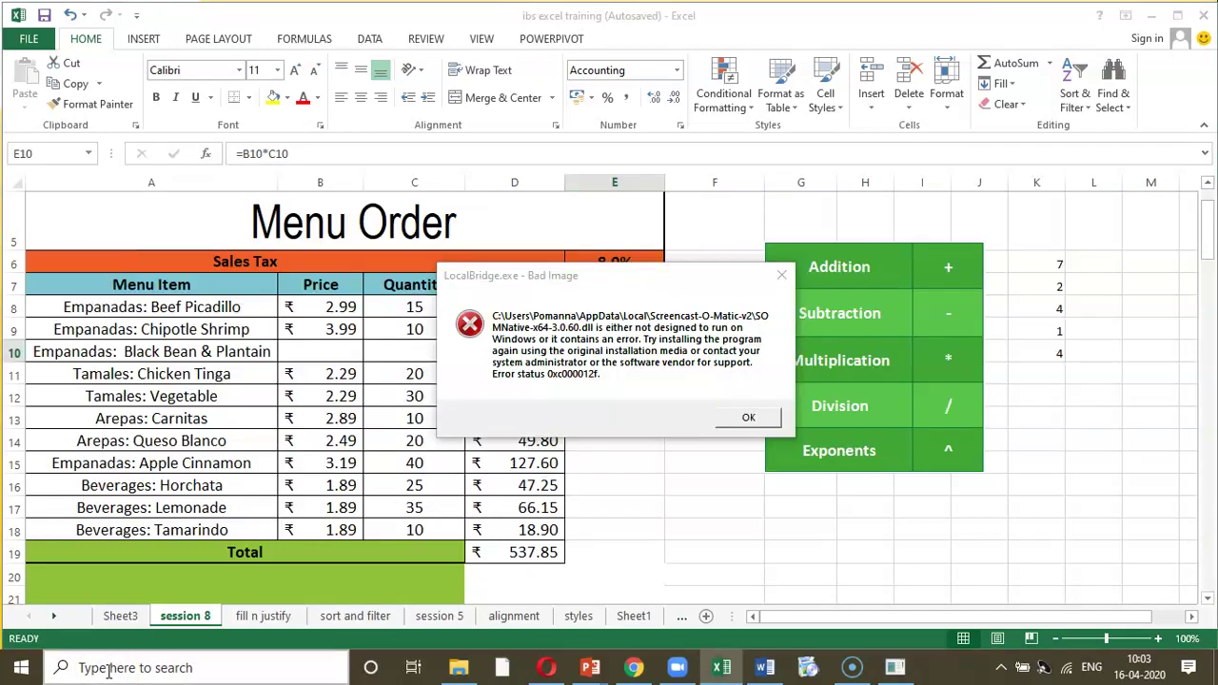
pyautogui.hotkey('alt', 'Tab')
pyautogui.press('Tab')
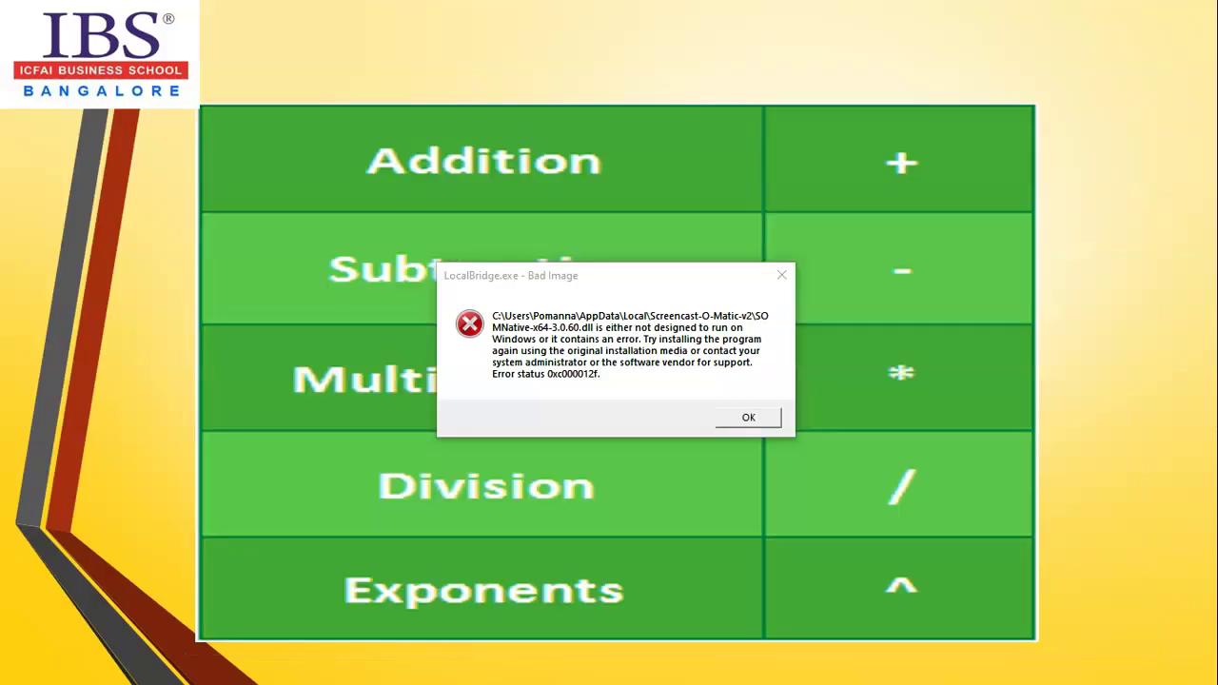
pyautogui.click(140, 618)
pyautogui.hotkey('alt', 'Tab')
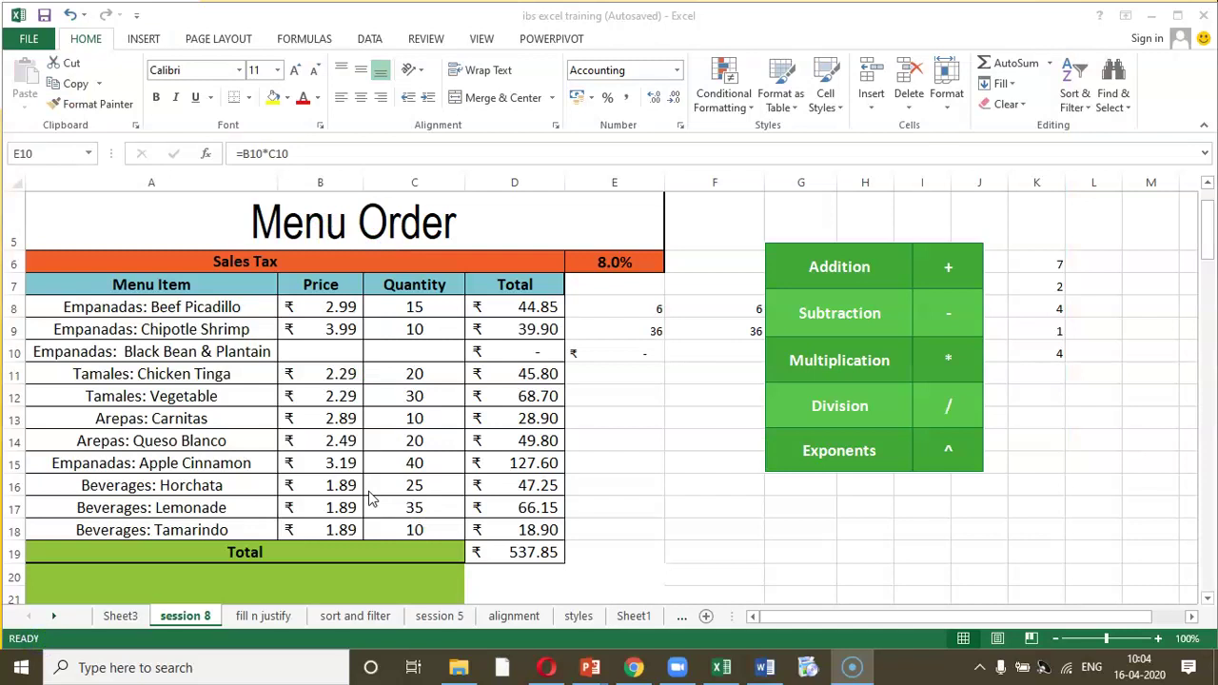
# Examine the section headings below the menu order table, including the sheet reference under "Understanding cell references"
pyautogui.click(643, 462)
pyautogui.press('Down')
pyautogui.press('Down')
pyautogui.press('Down')
pyautogui.press('Down')
pyautogui.press('Down')
pyautogui.press('Down')
pyautogui.press('Down')
pyautogui.press('Down')
pyautogui.press('Down')
pyautogui.press('Down')
pyautogui.press('Down')
pyautogui.press('Down')
pyautogui.press('Down')
pyautogui.press('Down')
pyautogui.press('Down')
pyautogui.press('Down')
pyautogui.press('Down')
pyautogui.press('Down')
pyautogui.press('Down')
pyautogui.press('Down')
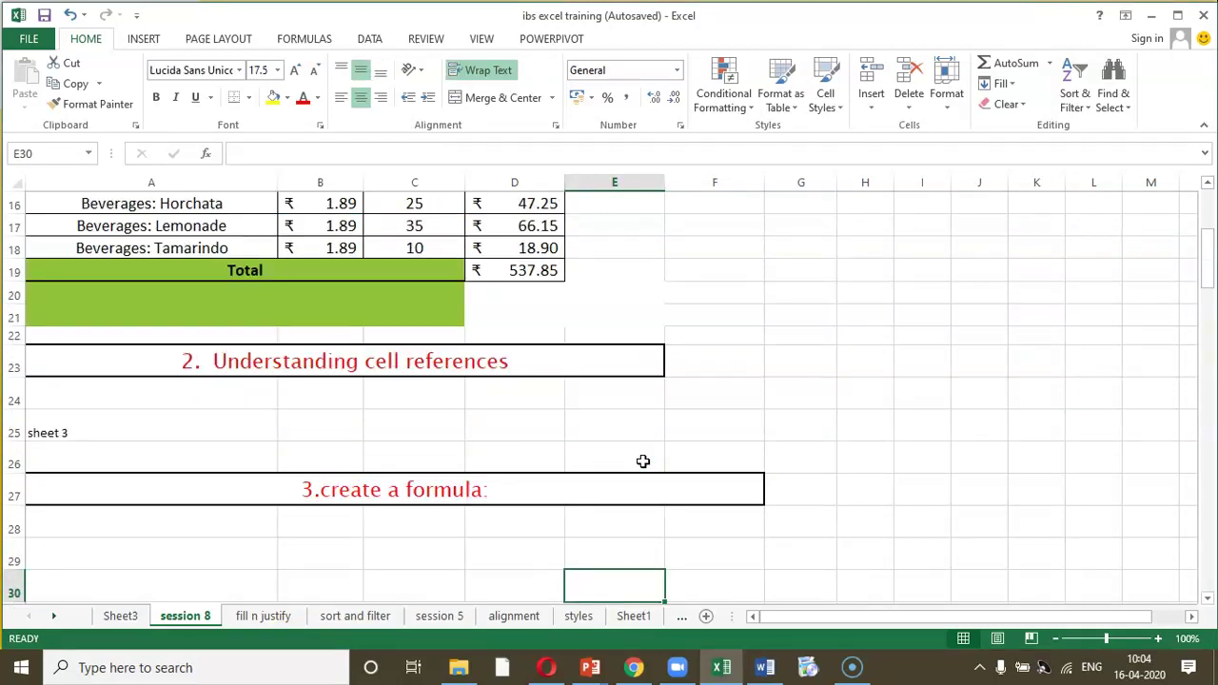
pyautogui.press('Up')
pyautogui.press('Up')
pyautogui.press('Up')
pyautogui.press('Up')
pyautogui.press('Up')
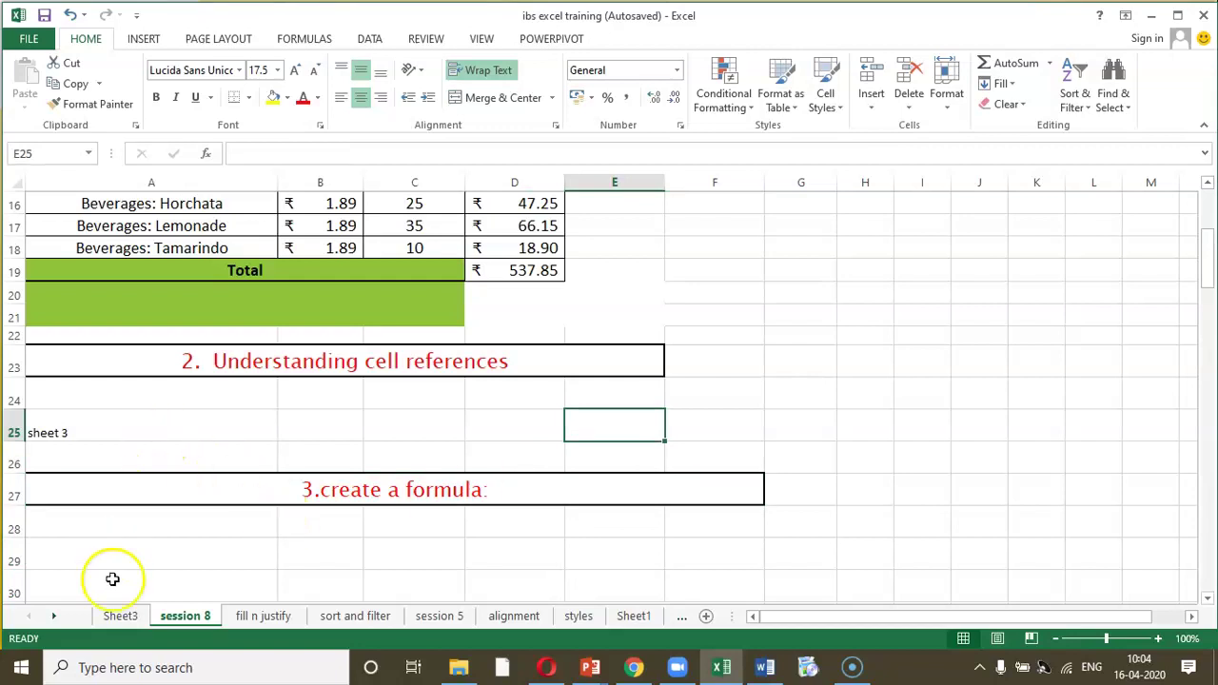
# On Sheet3, clear the old contents of the range A2:S13 and remove its fill colour
pyautogui.click(121, 619)
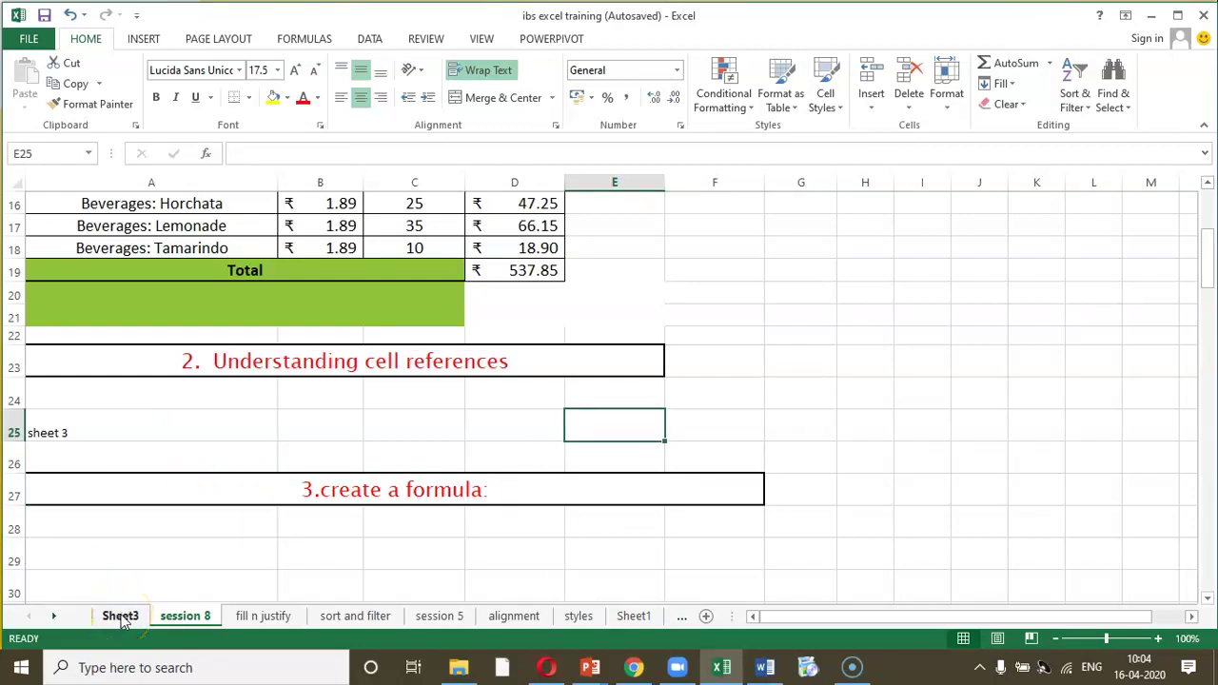
pyautogui.click(121, 617)
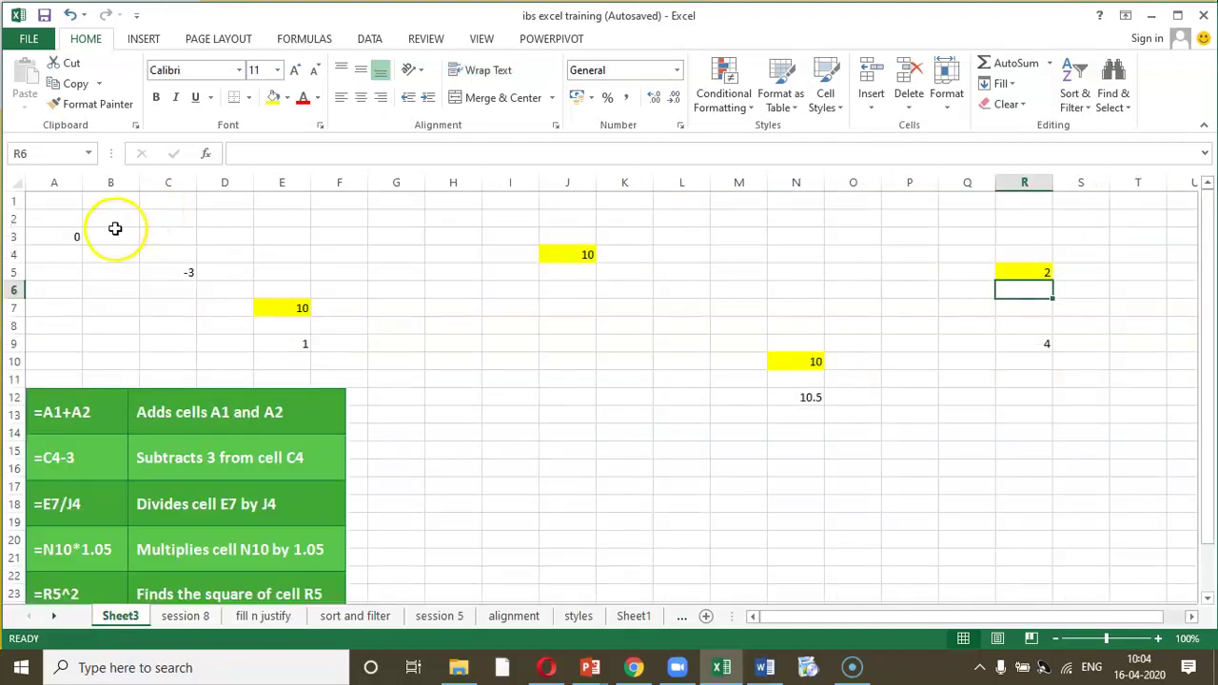
pyautogui.moveTo(82, 218); pyautogui.dragTo(1060, 417)
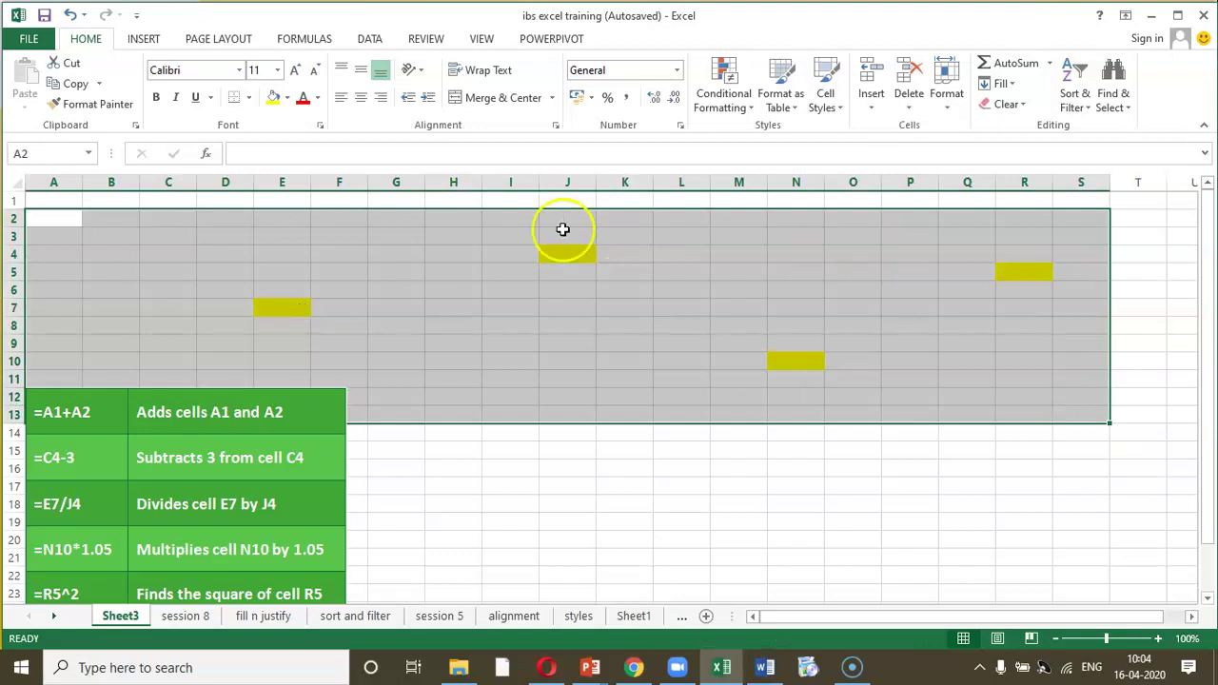
pyautogui.click(289, 101)
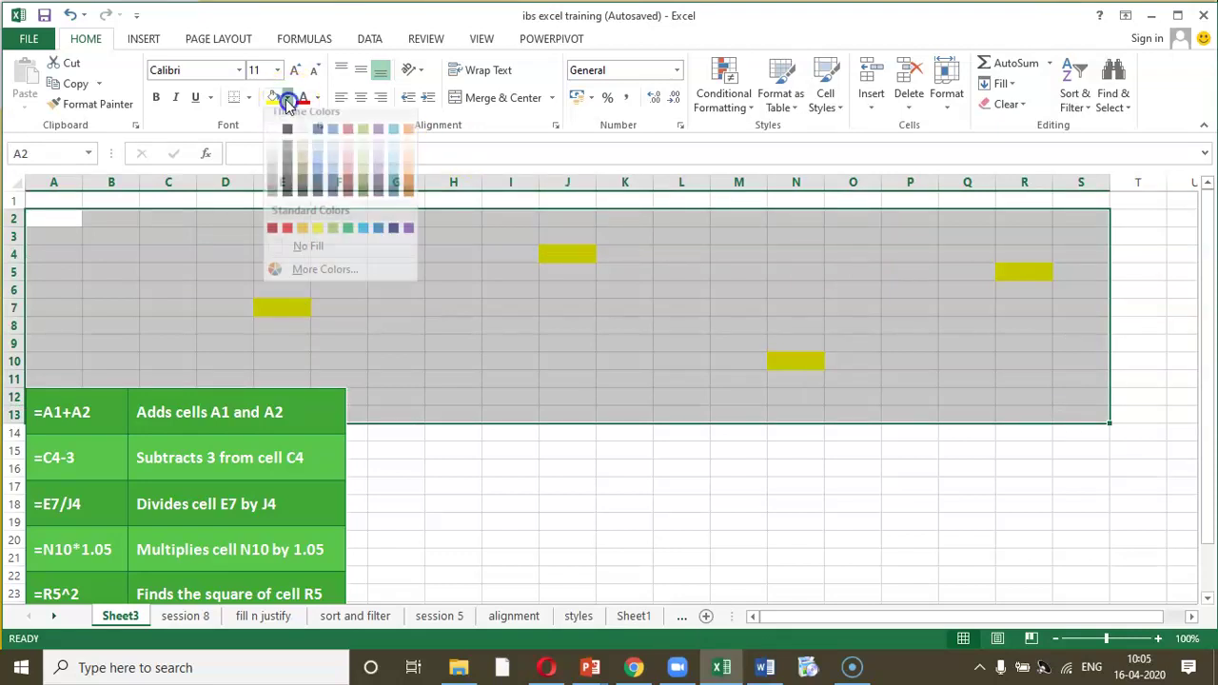
pyautogui.click(301, 257)
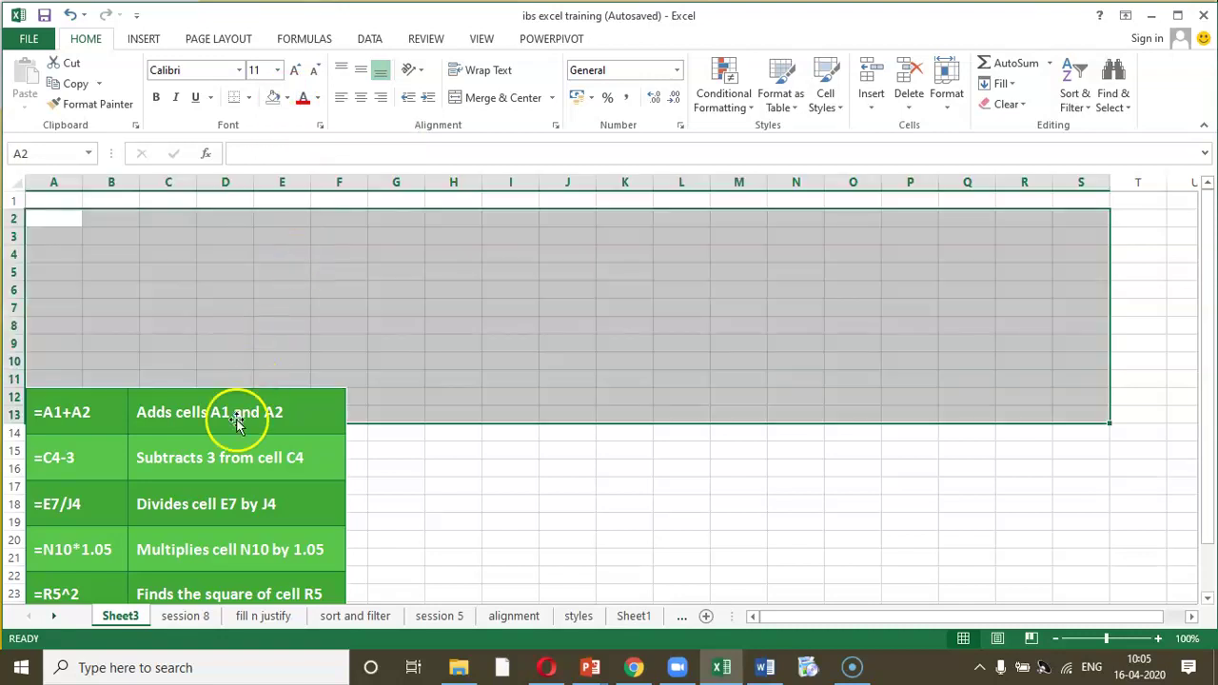
pyautogui.click(457, 465)
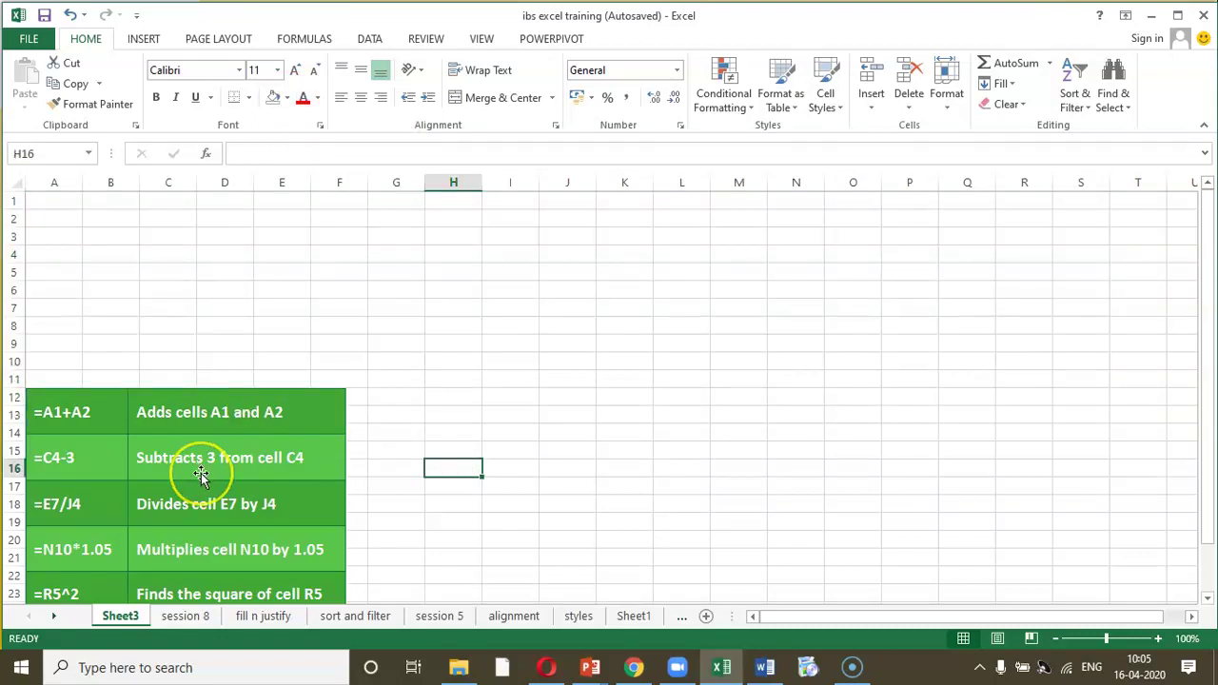
# Fill cells A1 and A2 with yellow to mark the operands of the addition example
pyautogui.click(89, 416)
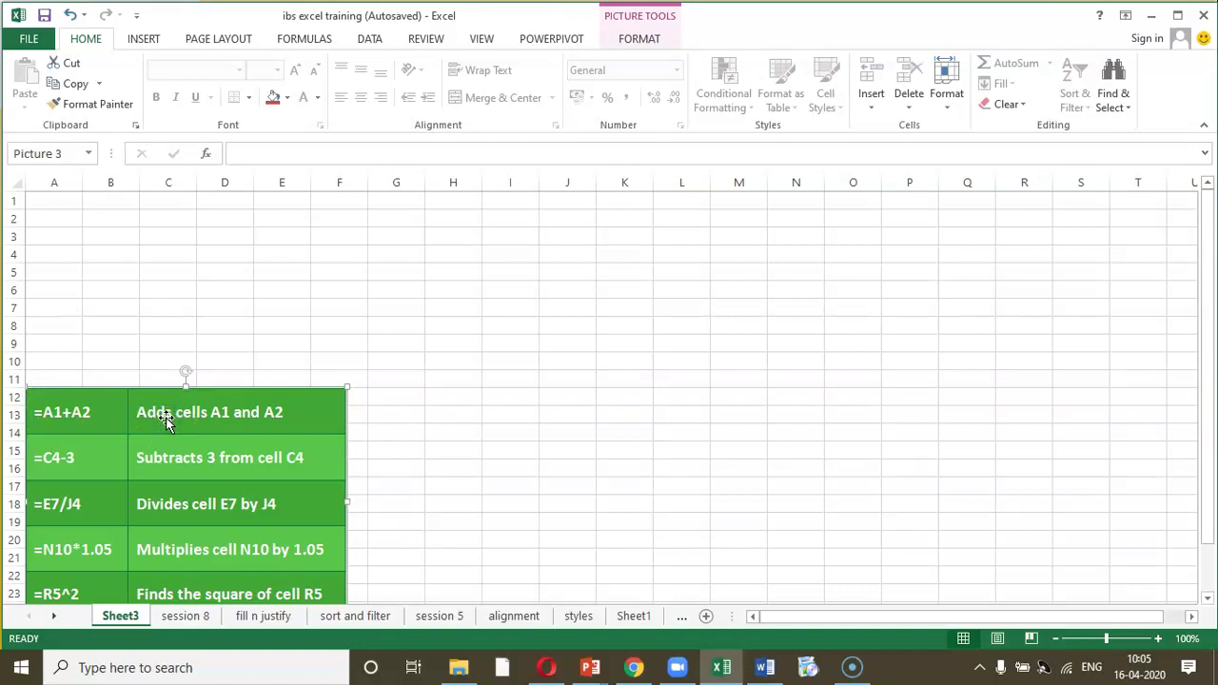
pyautogui.click(39, 203)
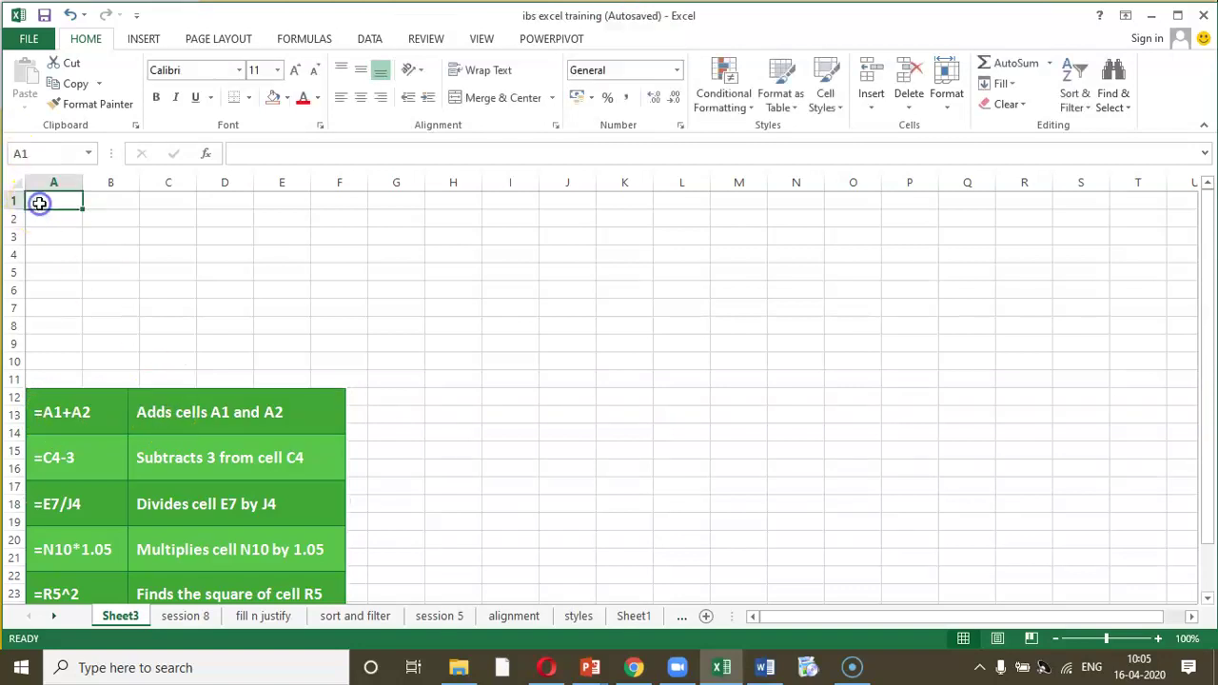
pyautogui.click(290, 103)
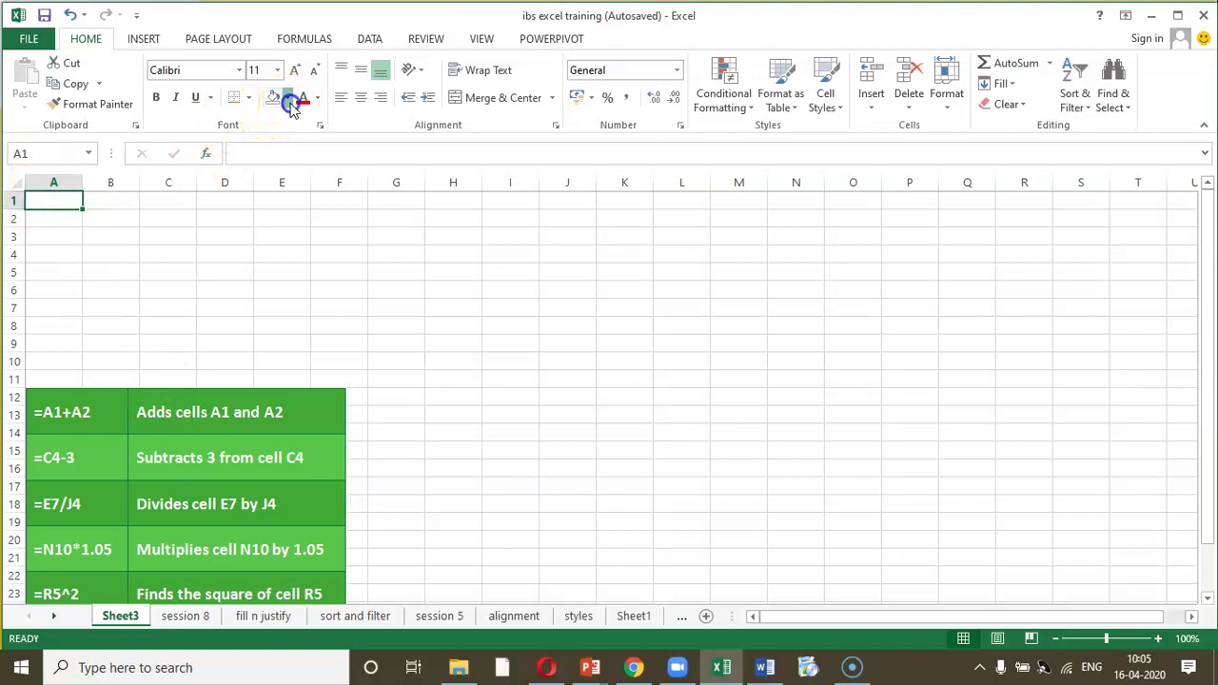
pyautogui.click(316, 233)
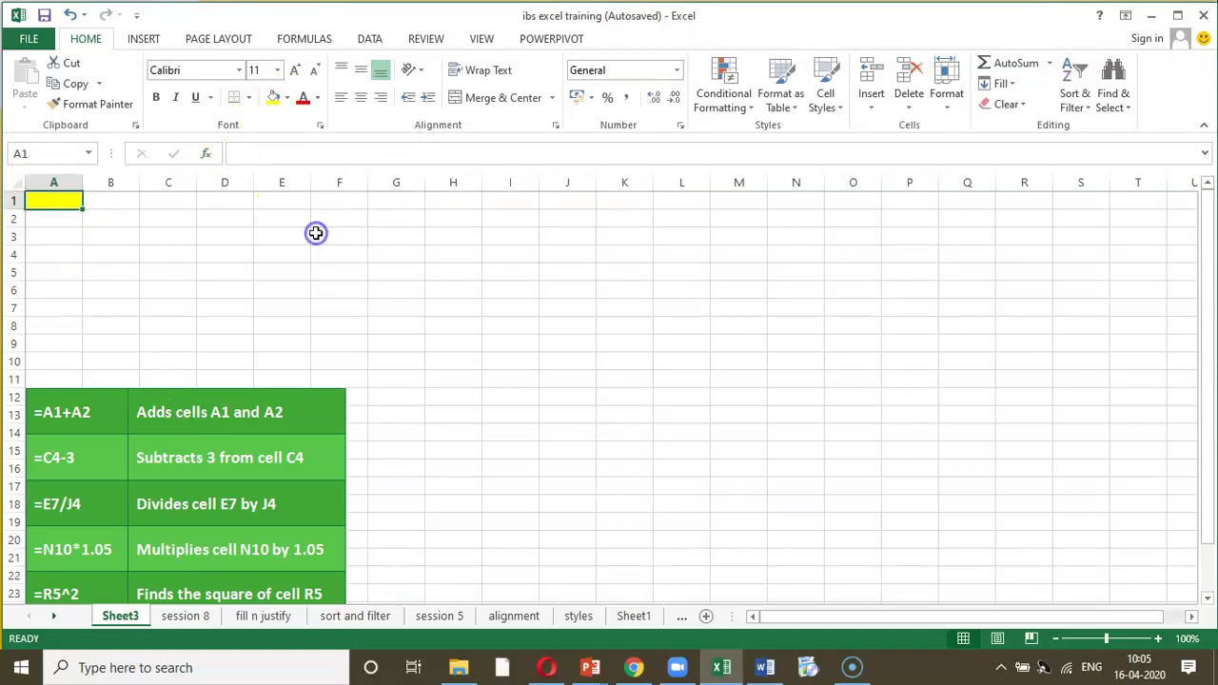
pyautogui.click(56, 220)
pyautogui.click(291, 101)
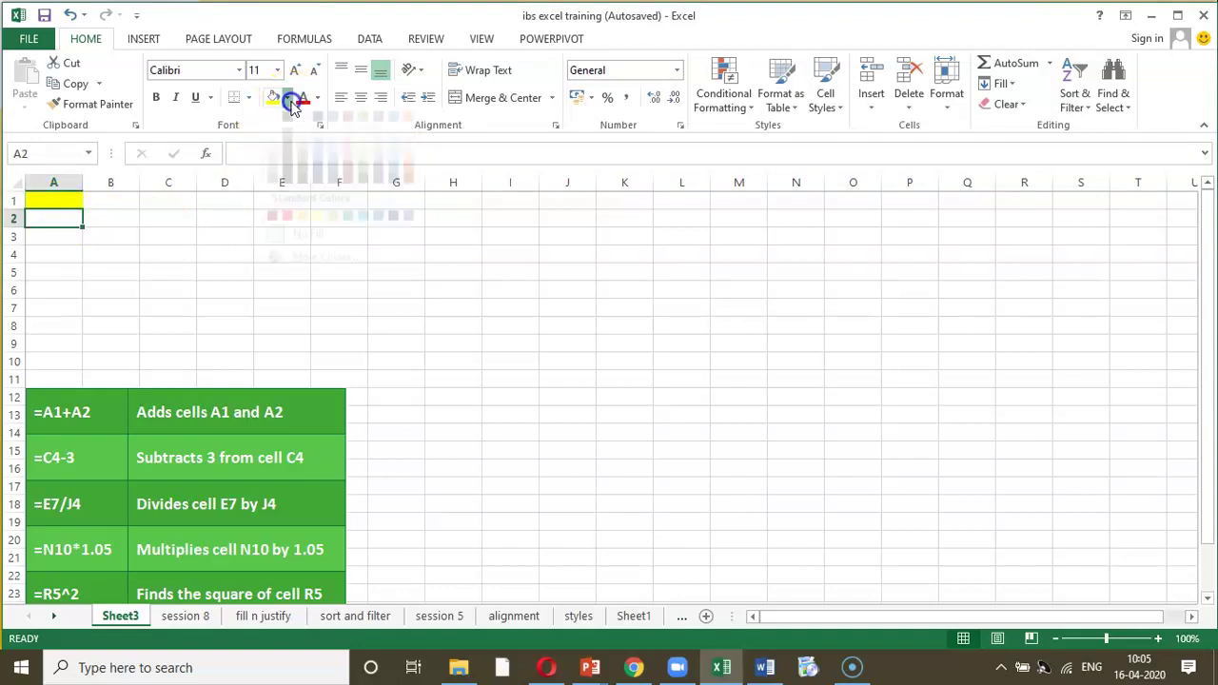
pyautogui.click(316, 236)
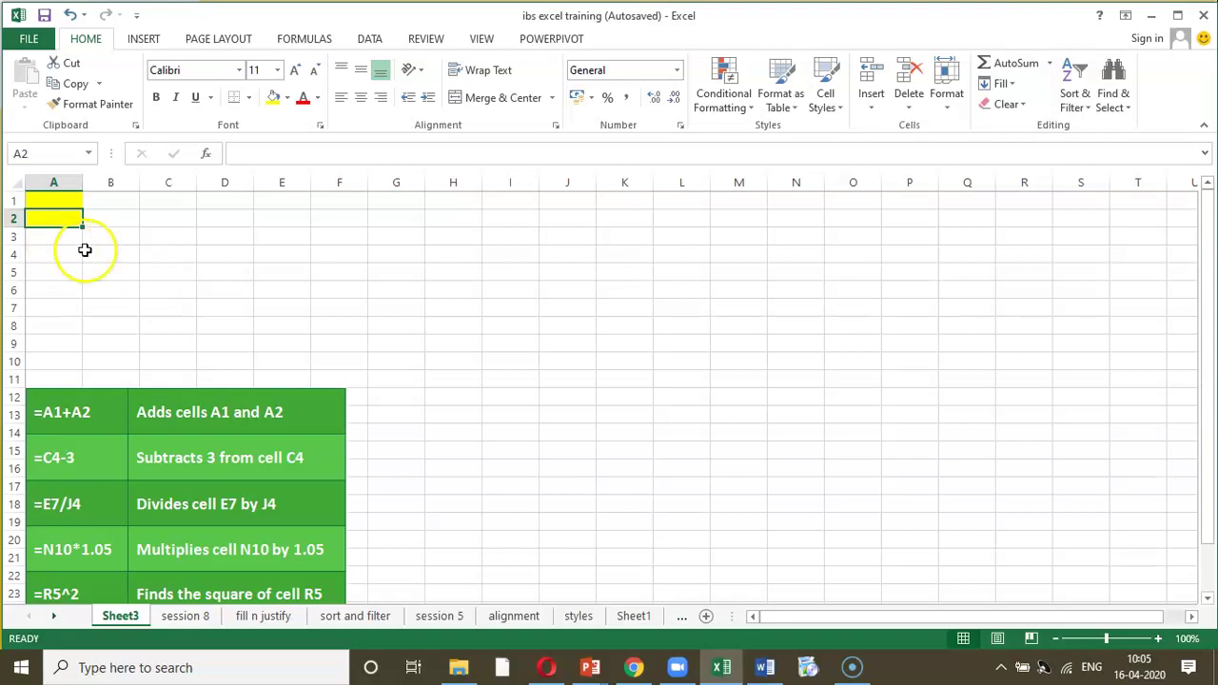
# Enter the formula =A1+A2 in cell A6, using references to the two yellow cells
pyautogui.click(114, 221)
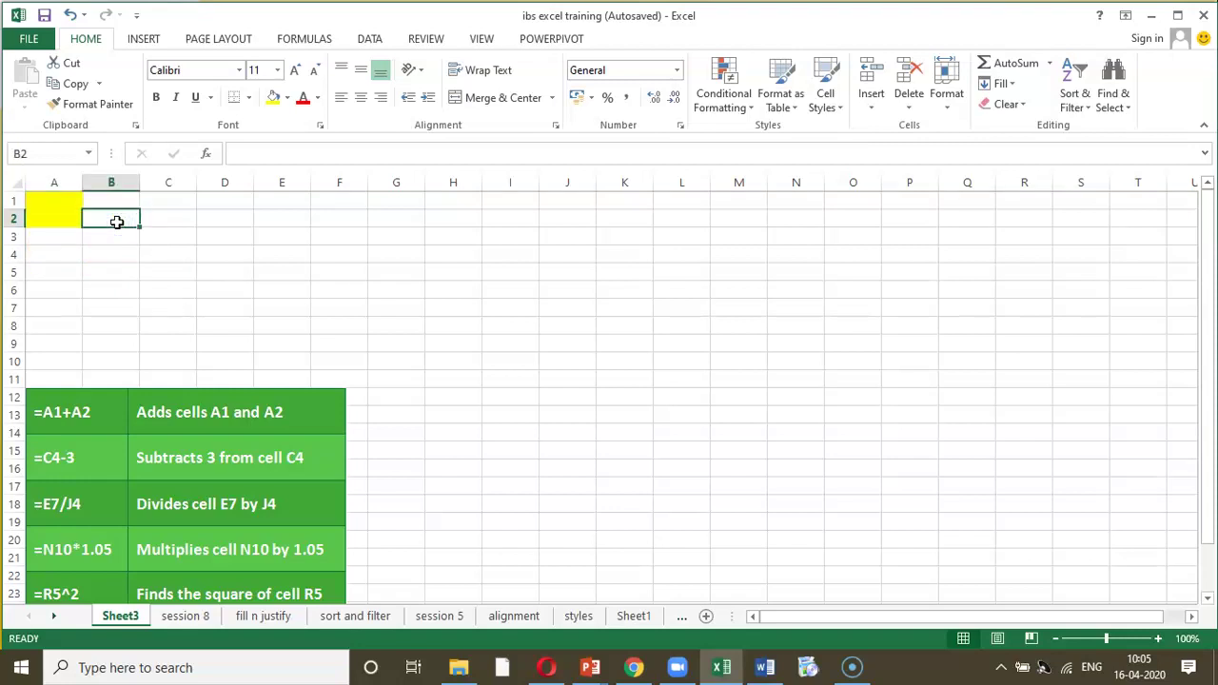
pyautogui.click(30, 290)
pyautogui.write('=')
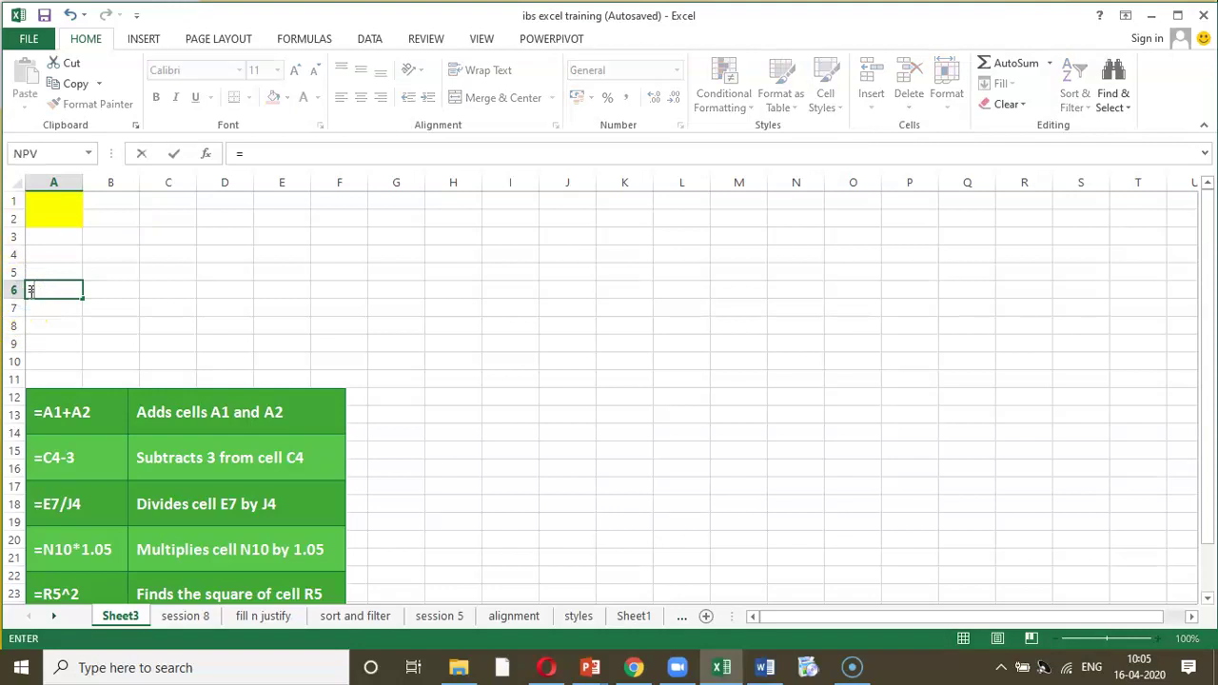
pyautogui.click(50, 200)
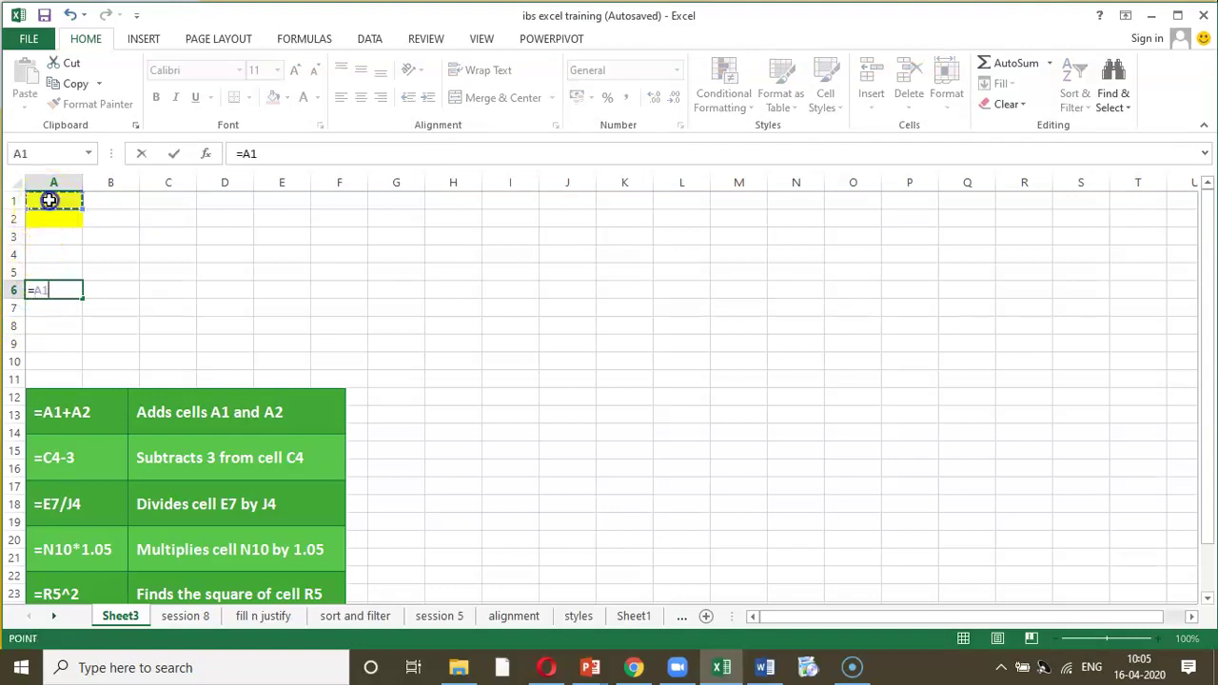
pyautogui.write('+')
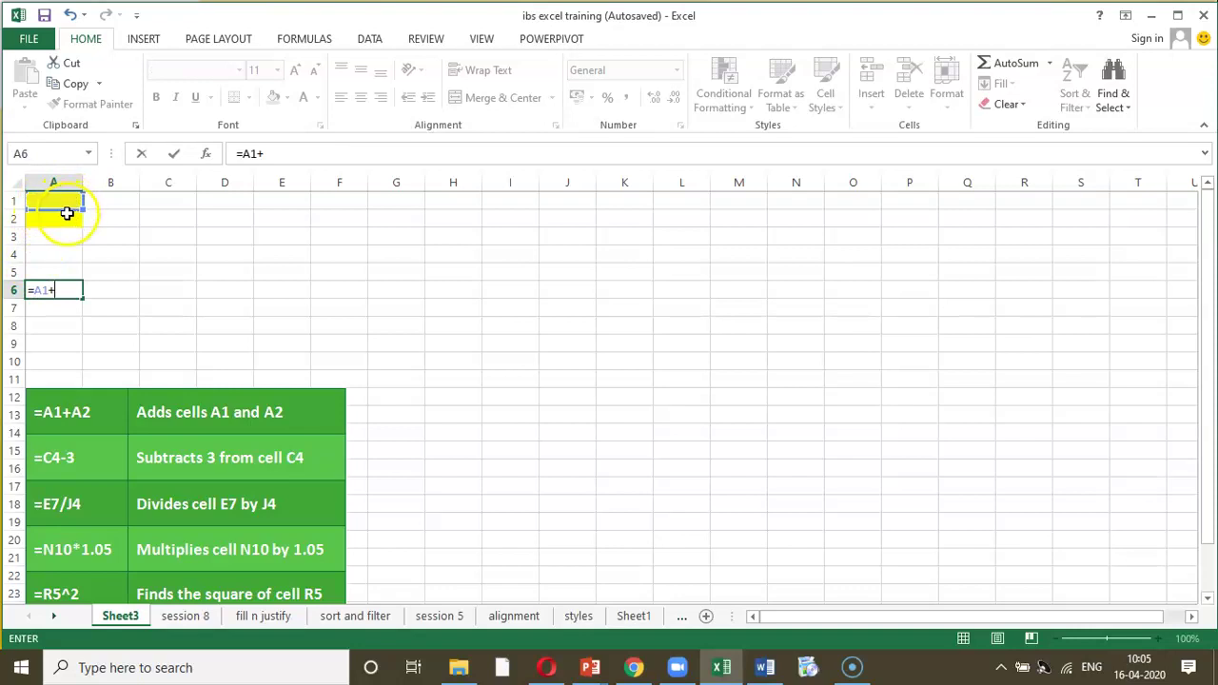
pyautogui.click(65, 217)
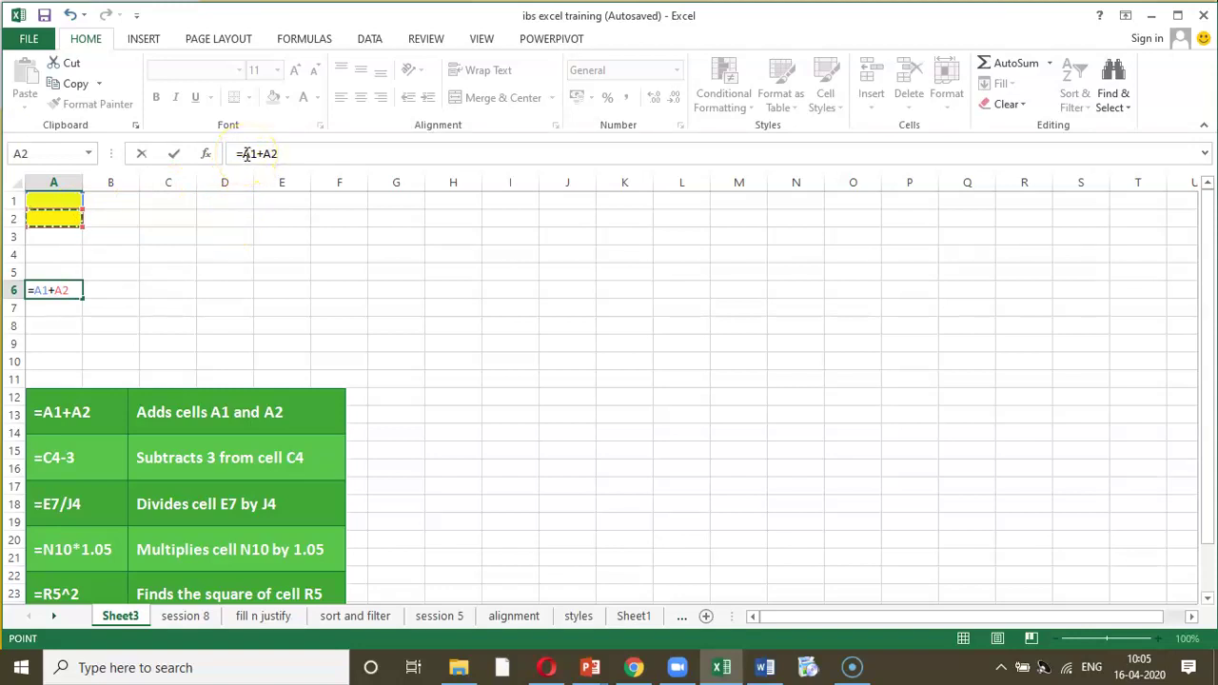
pyautogui.click(291, 152)
pyautogui.click(327, 155)
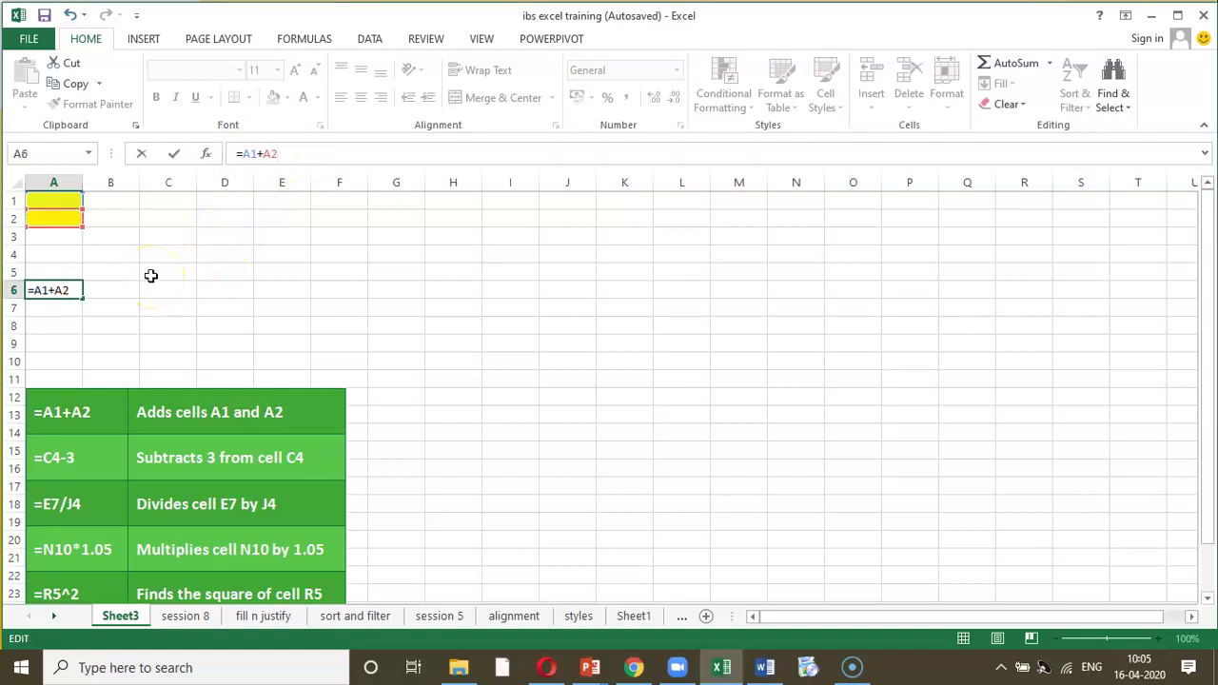
pyautogui.press('Return')
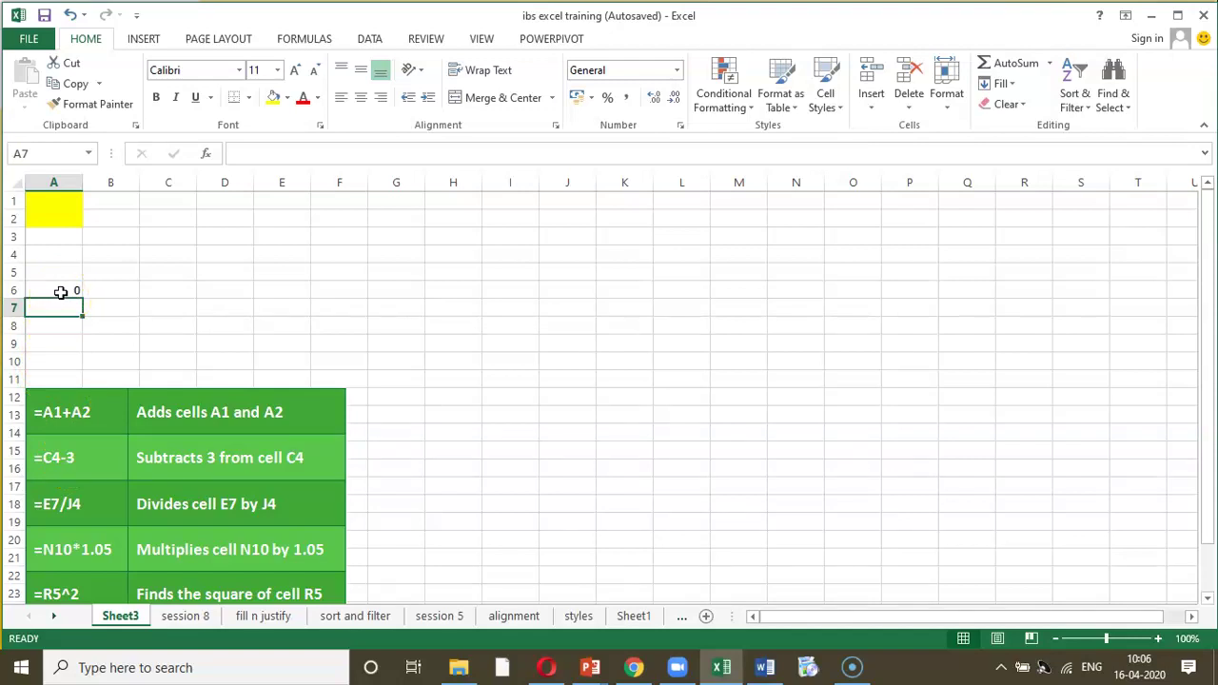
# Fill cell C4 with yellow to mark the operand of the subtraction example
pyautogui.click(63, 459)
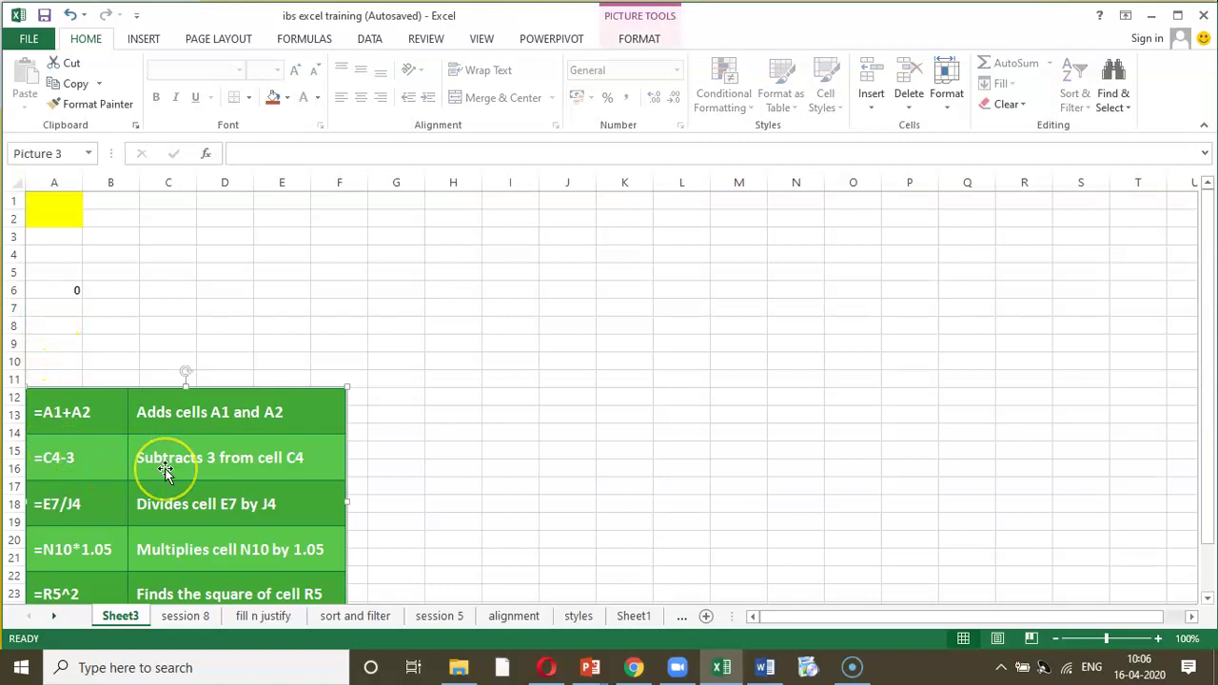
pyautogui.click(87, 460)
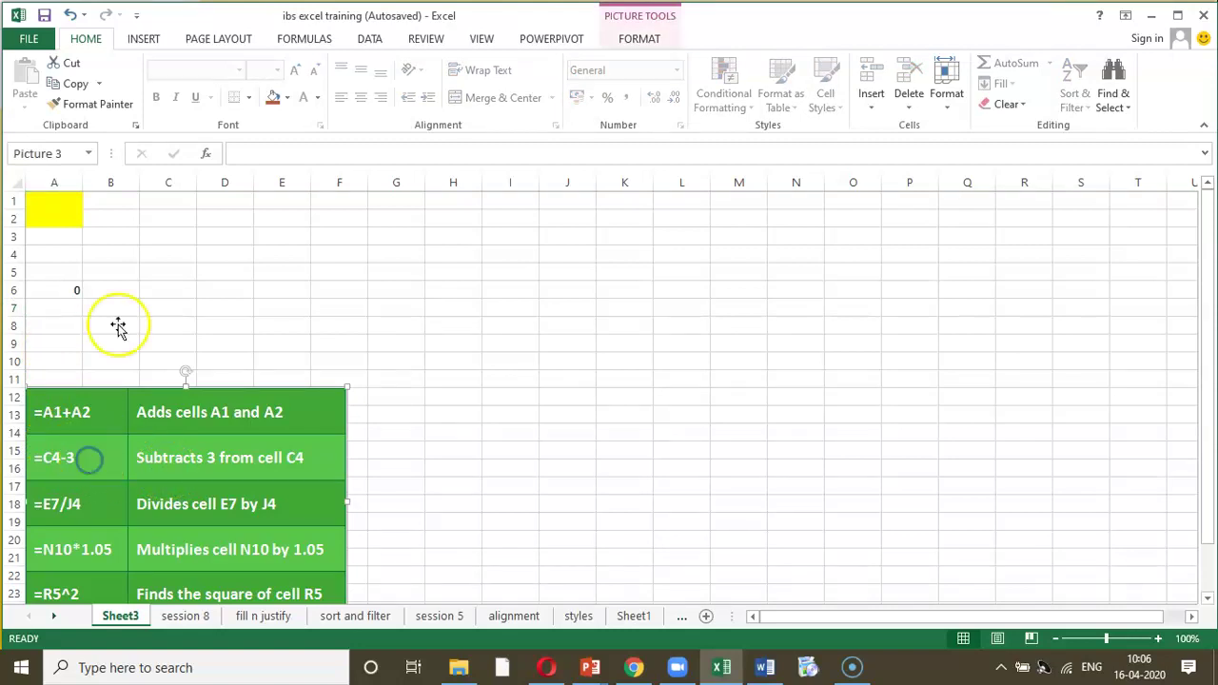
pyautogui.click(167, 252)
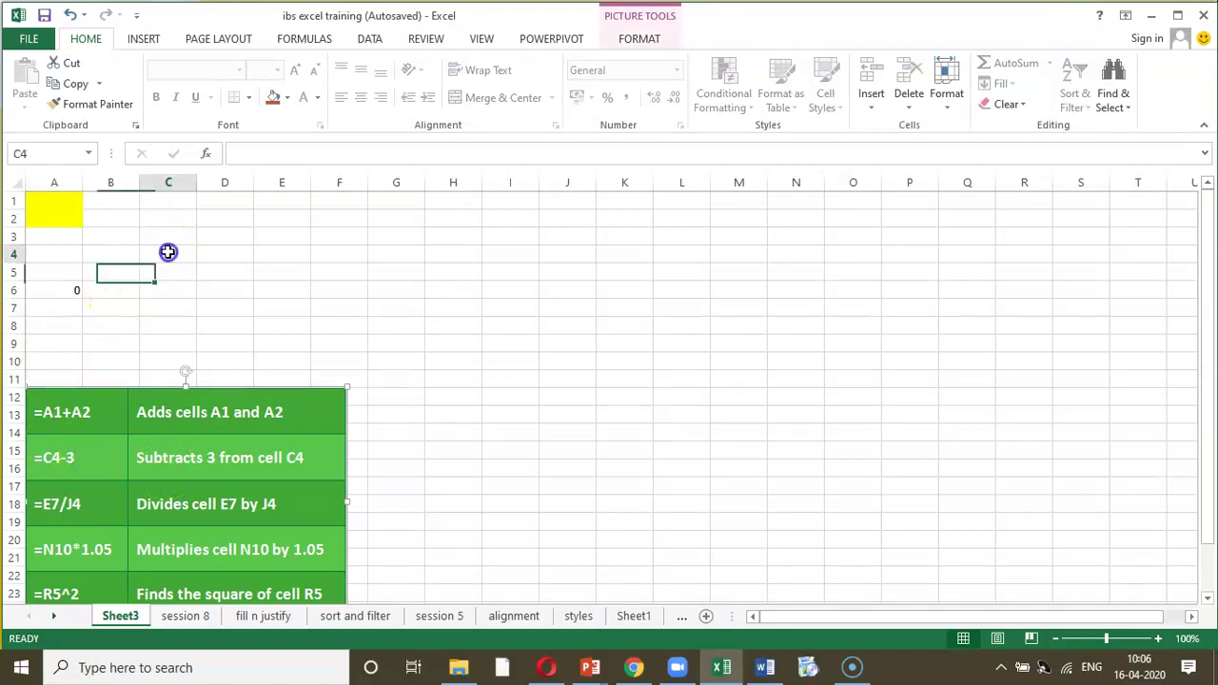
pyautogui.click(273, 98)
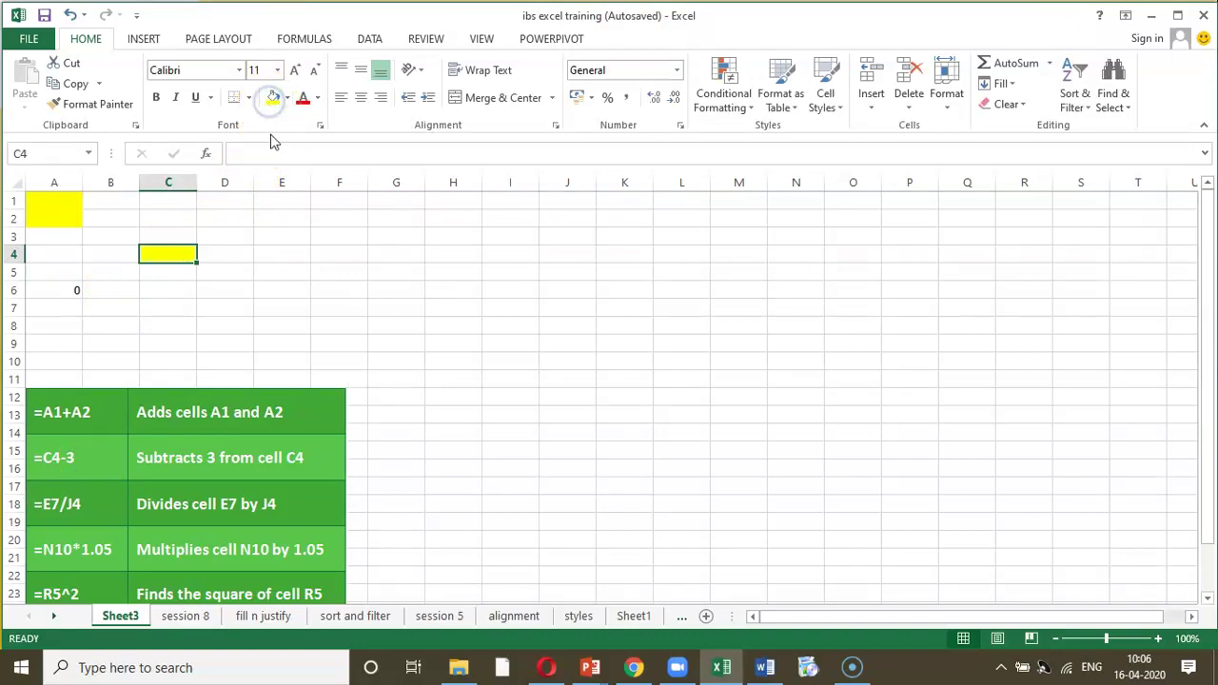
# Enter the formula =C4-3 in cell C6, referencing the yellow cell, and inspect its cell reference
pyautogui.click(169, 290)
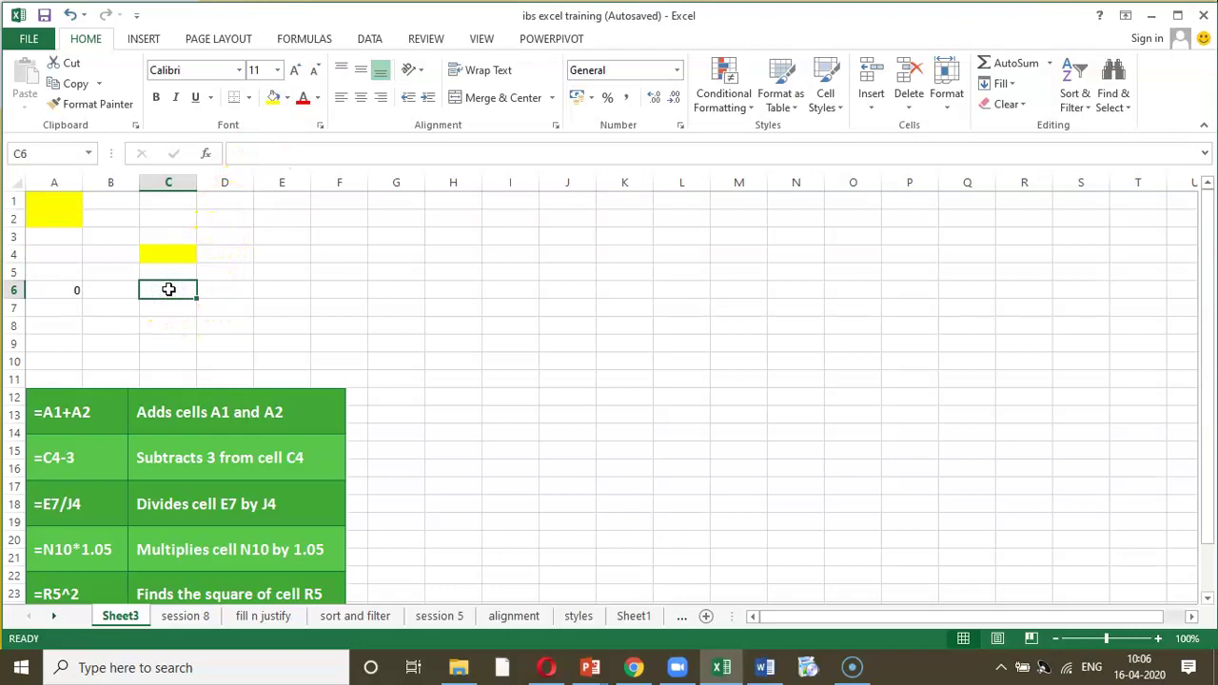
pyautogui.write('=')
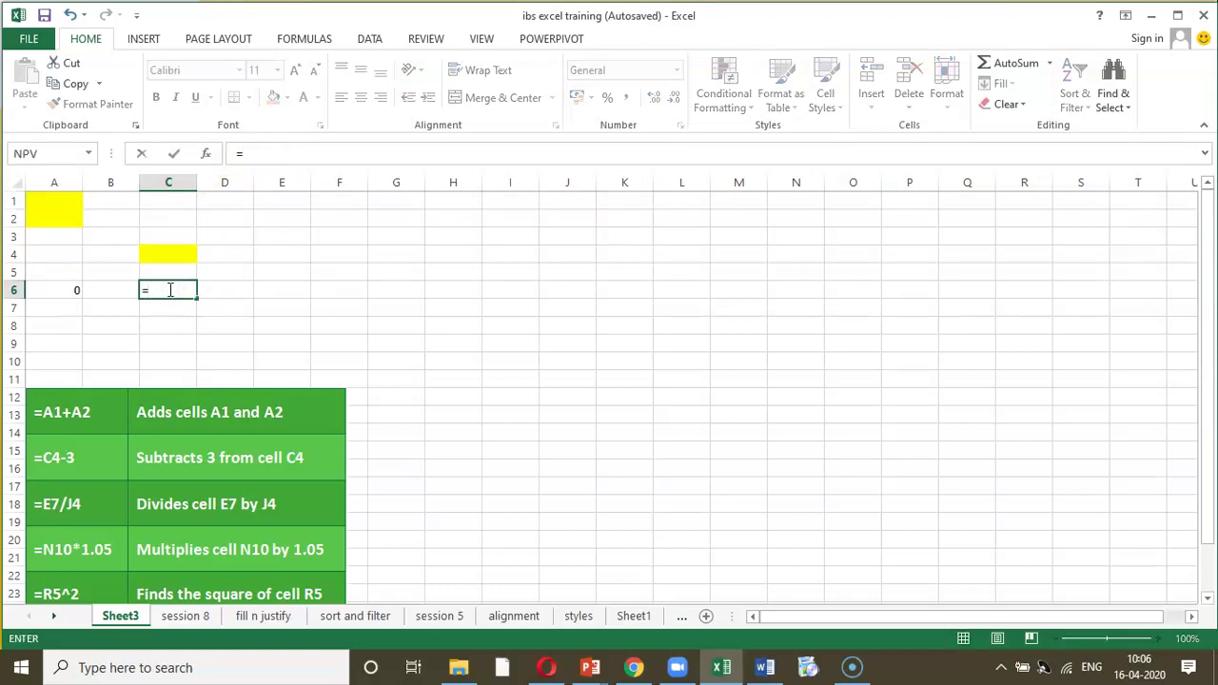
pyautogui.click(161, 255)
pyautogui.write('-3')
pyautogui.press('Return')
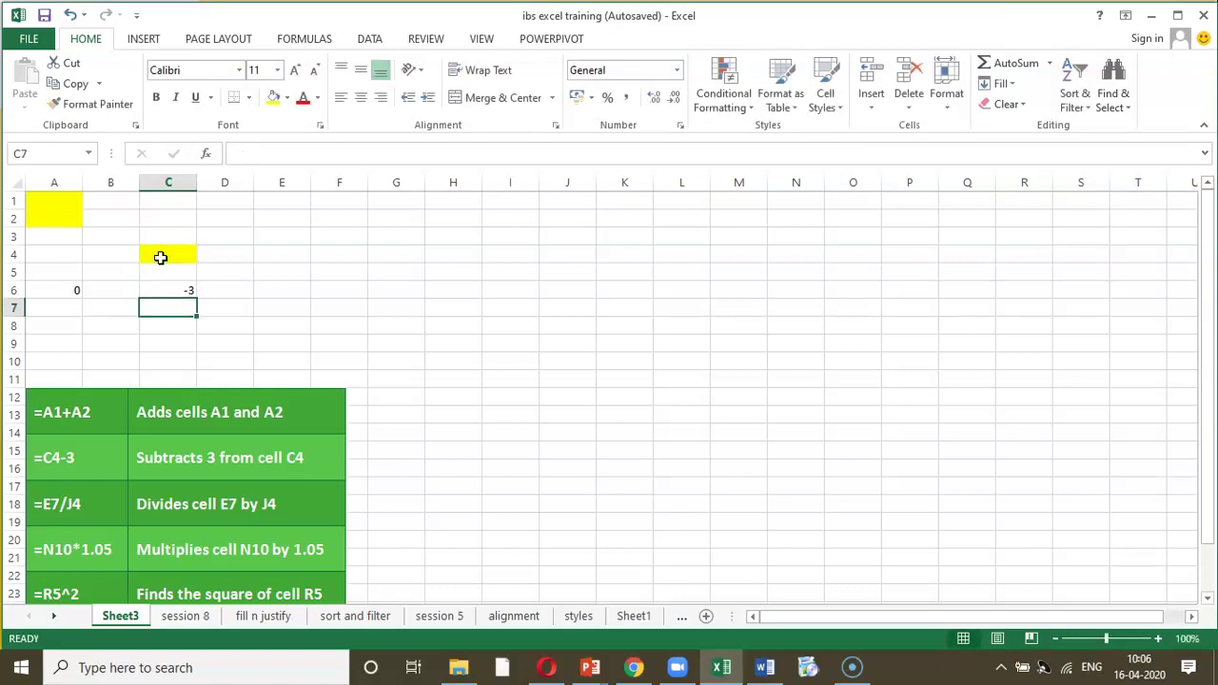
pyautogui.click(168, 292)
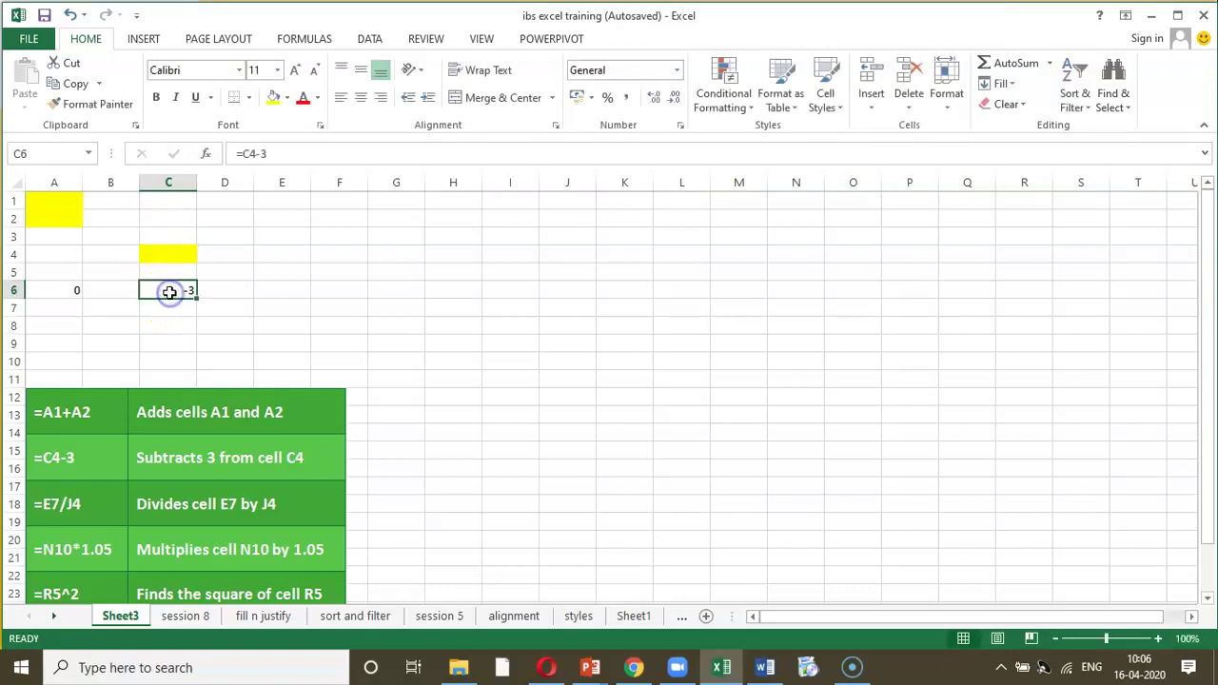
pyautogui.click(276, 154)
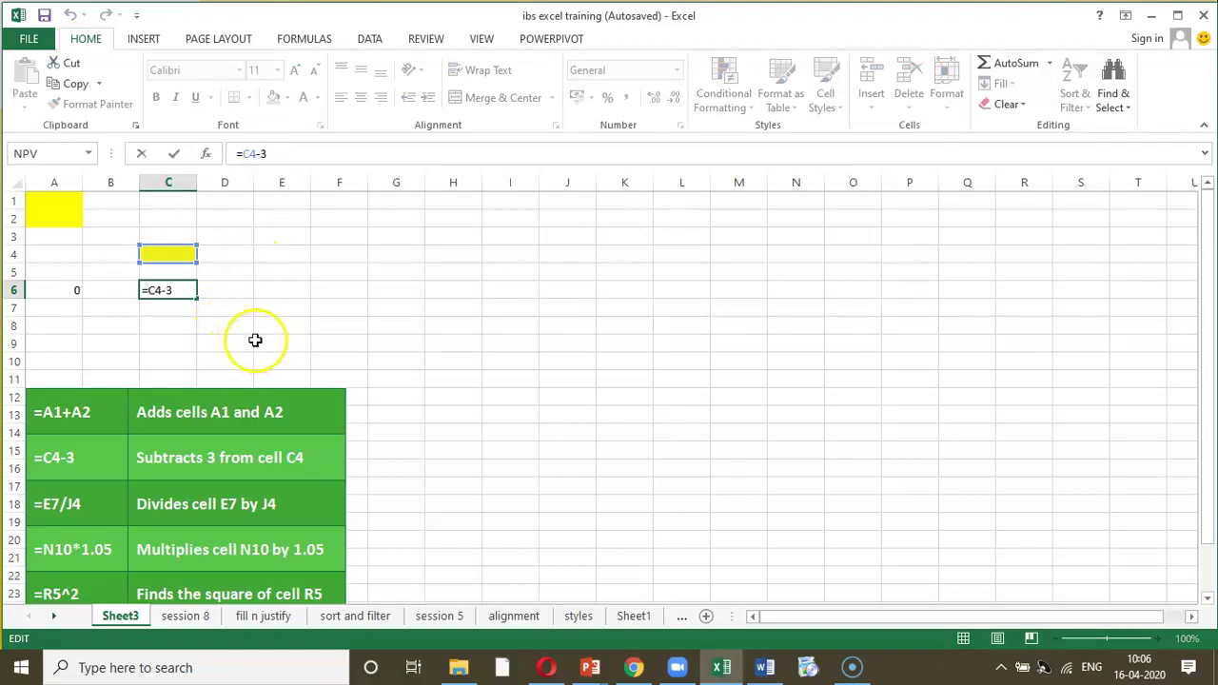
pyautogui.hotkey('ctrl', 'Return')
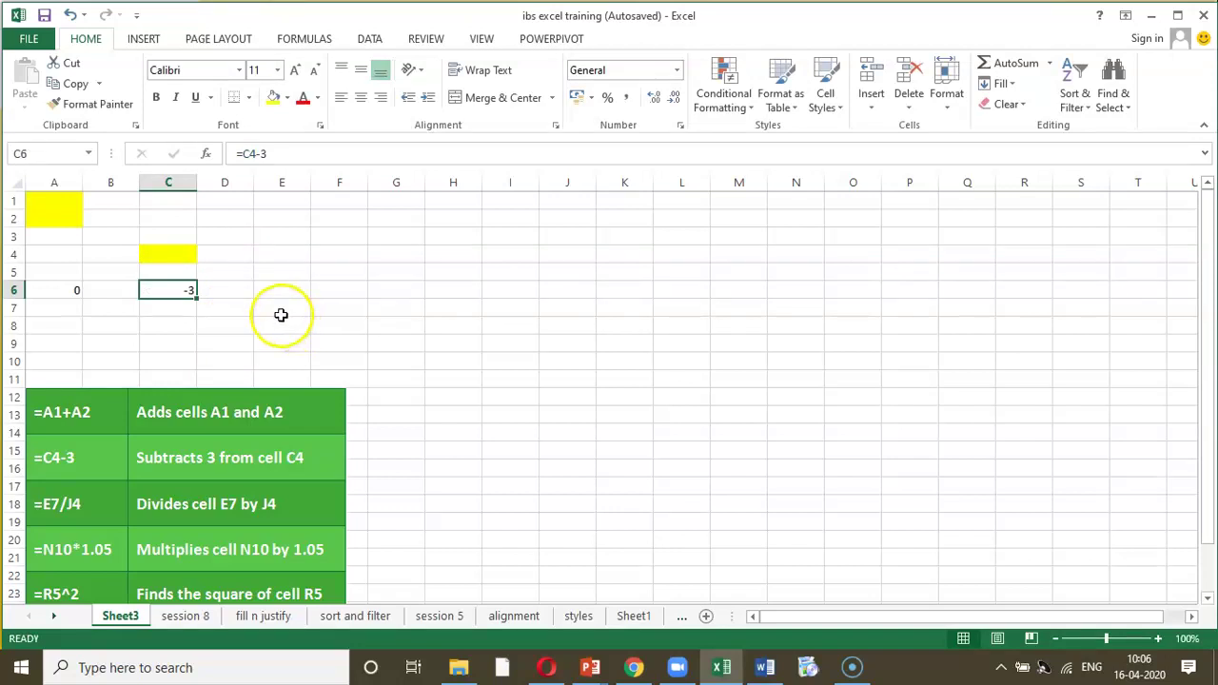
# Fill cells E7 and J4 with yellow to mark the operands of the division example
pyautogui.click(273, 309)
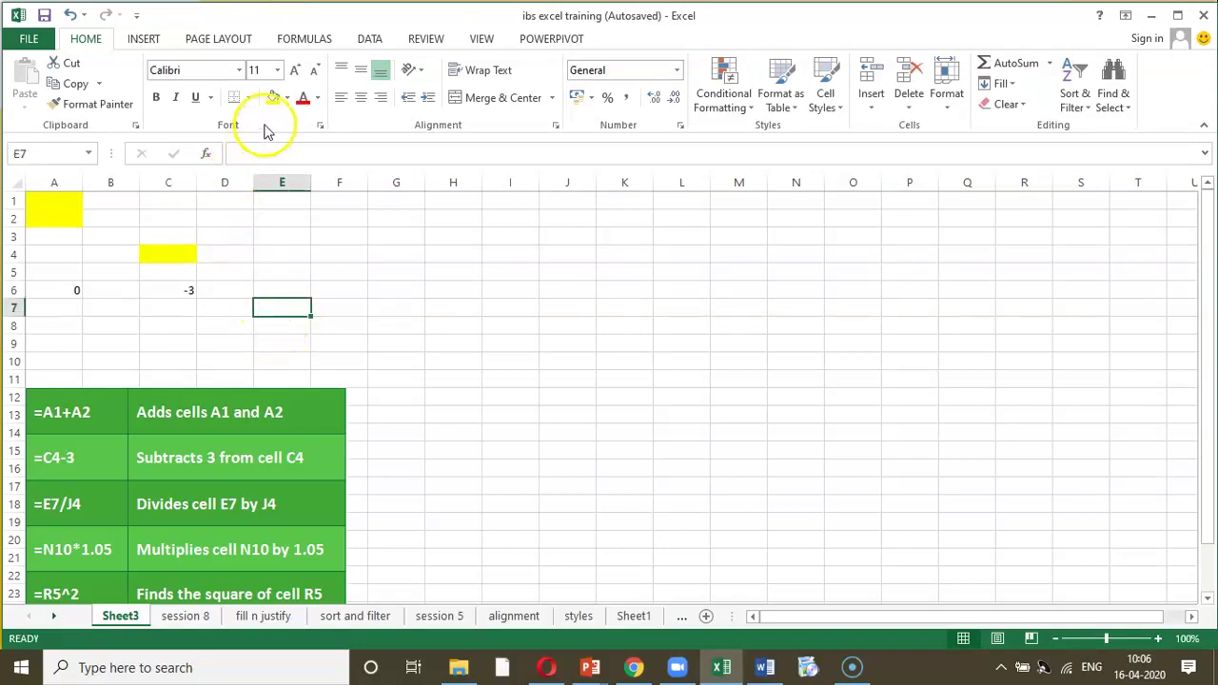
pyautogui.click(273, 97)
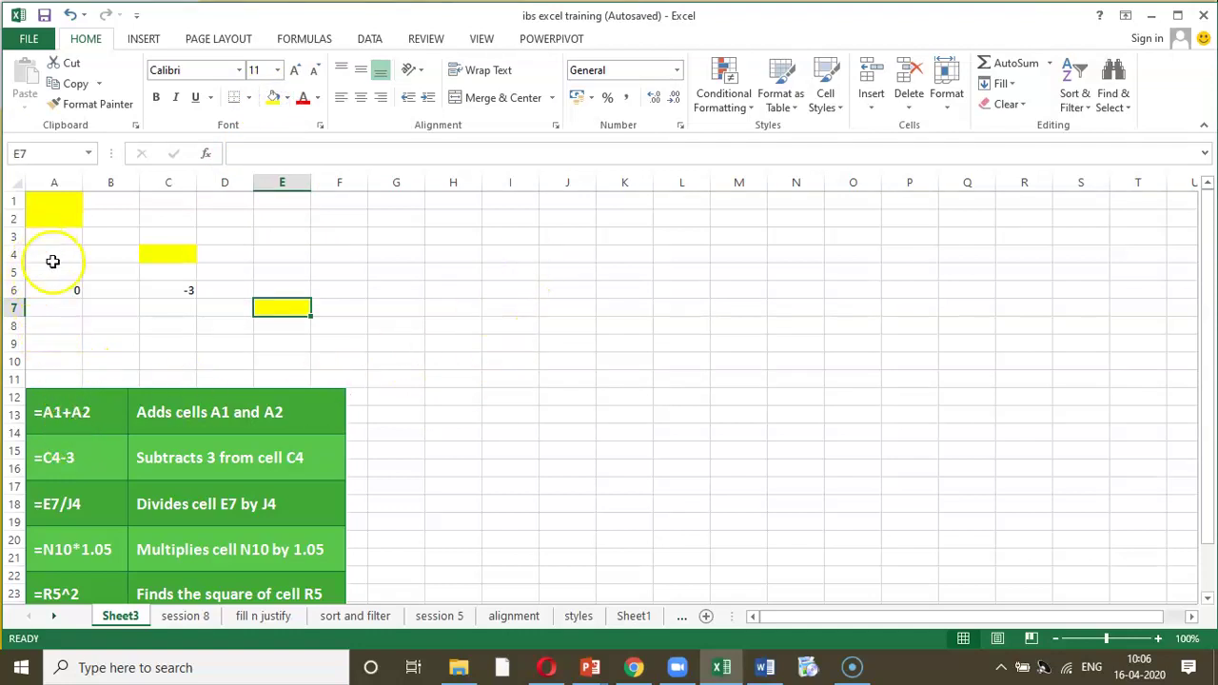
pyautogui.click(566, 256)
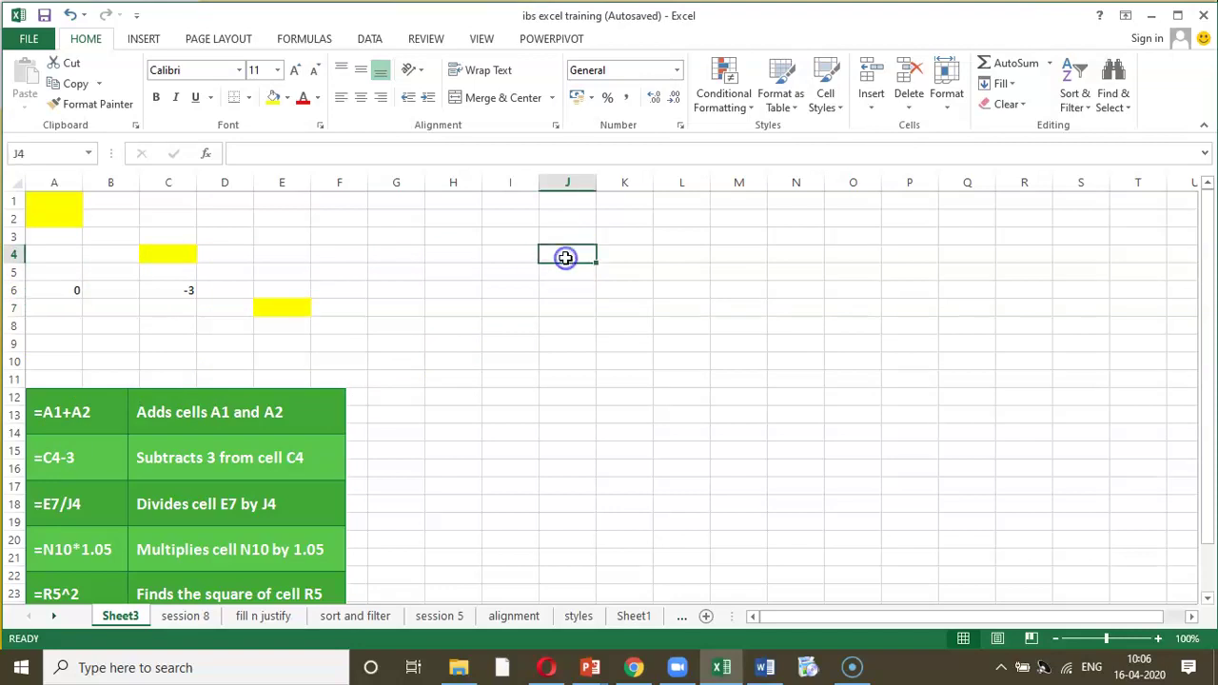
pyautogui.click(274, 98)
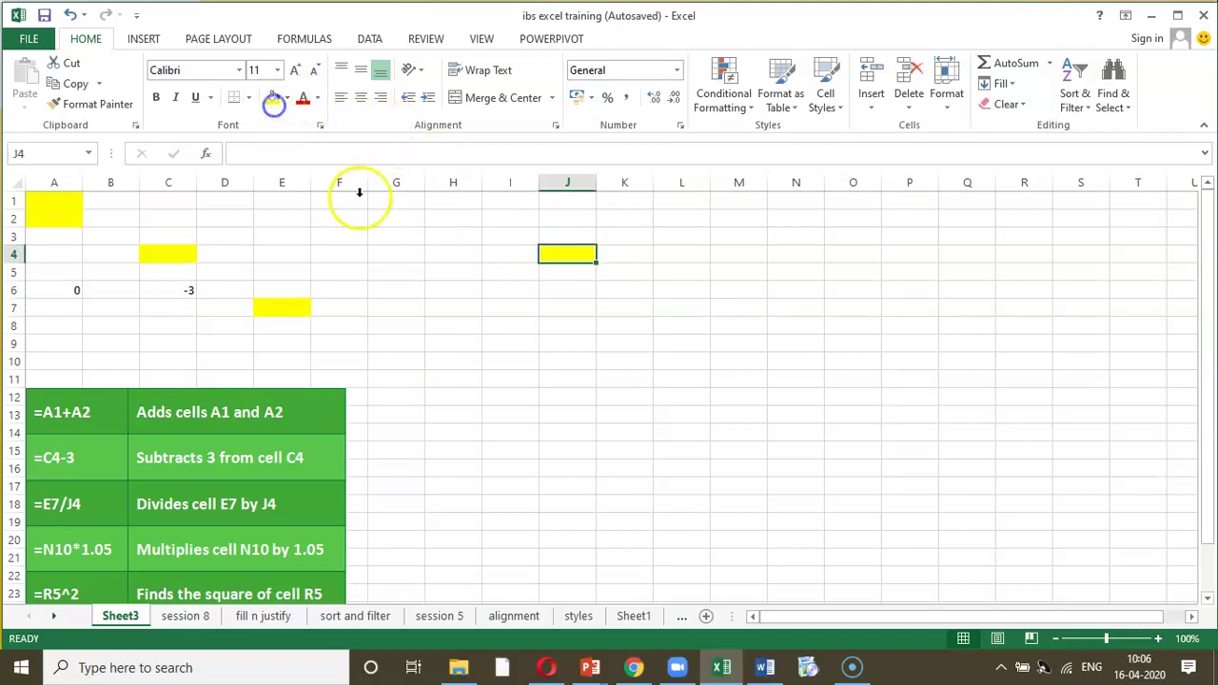
# Enter the formula =E7/J4 in cell J7, using references to the two yellow division operands
pyautogui.click(559, 314)
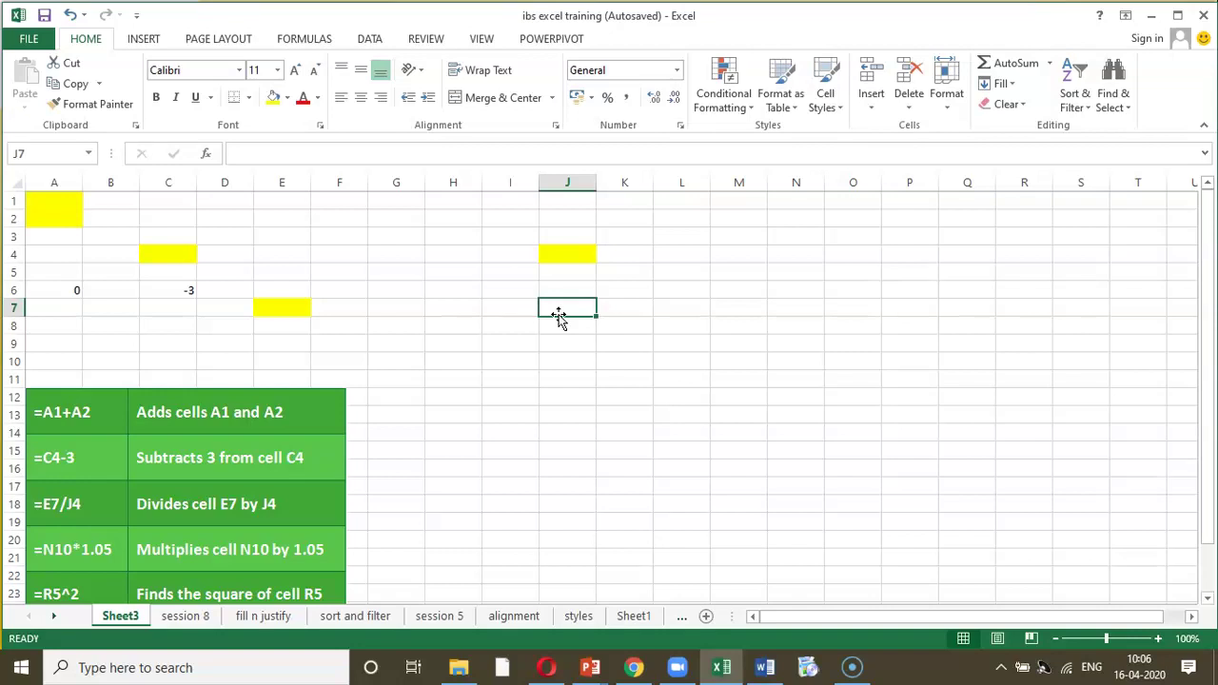
pyautogui.write('=')
pyautogui.click(265, 307)
pyautogui.write('/')
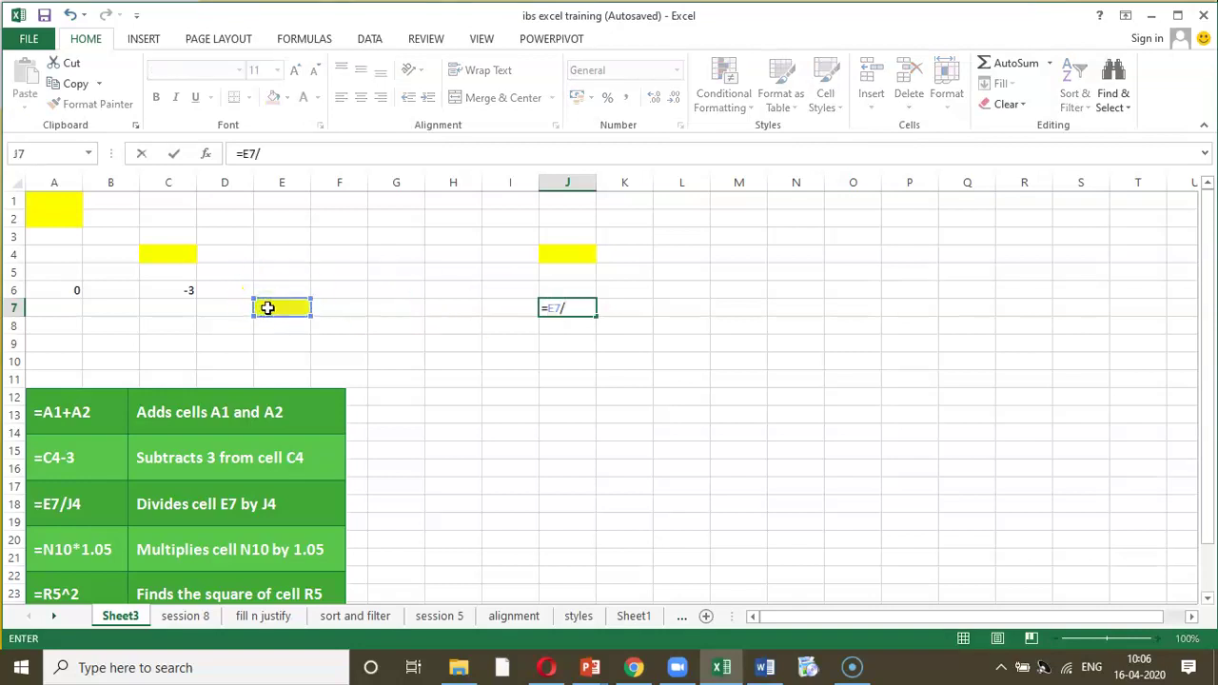
pyautogui.click(549, 254)
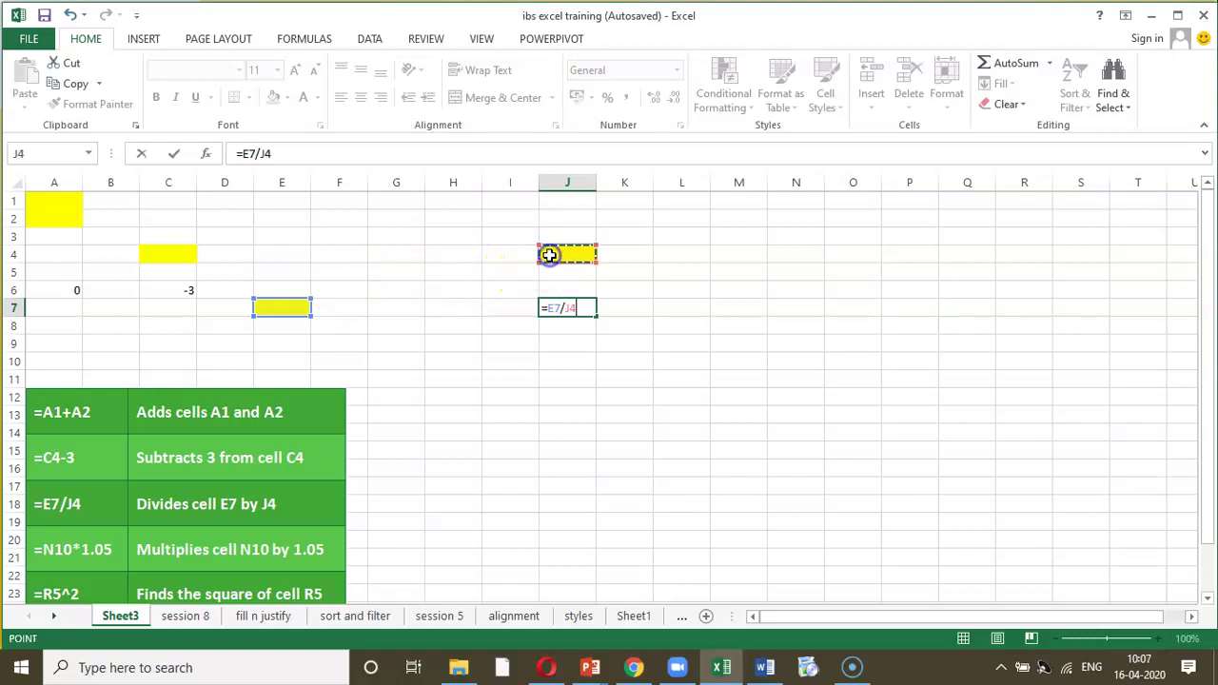
pyautogui.press('Return')
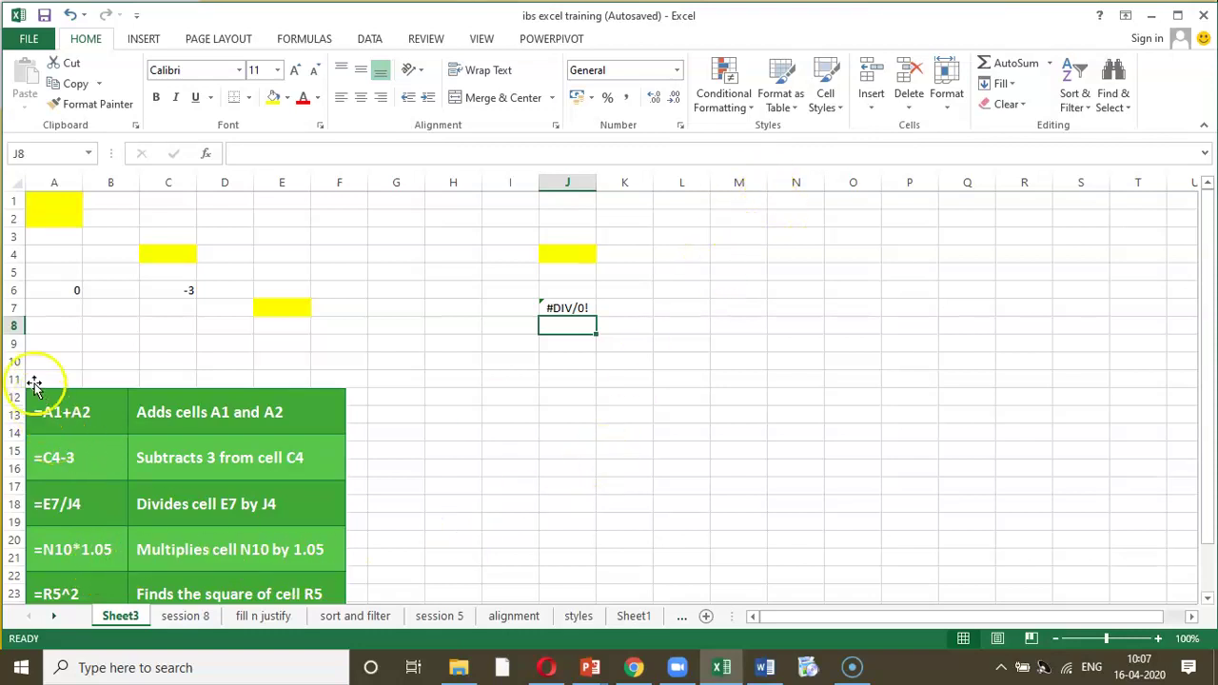
# Fill cell N10 with yellow and enter the multiplication formula =N10*1.05 in cell N13
pyautogui.click(789, 360)
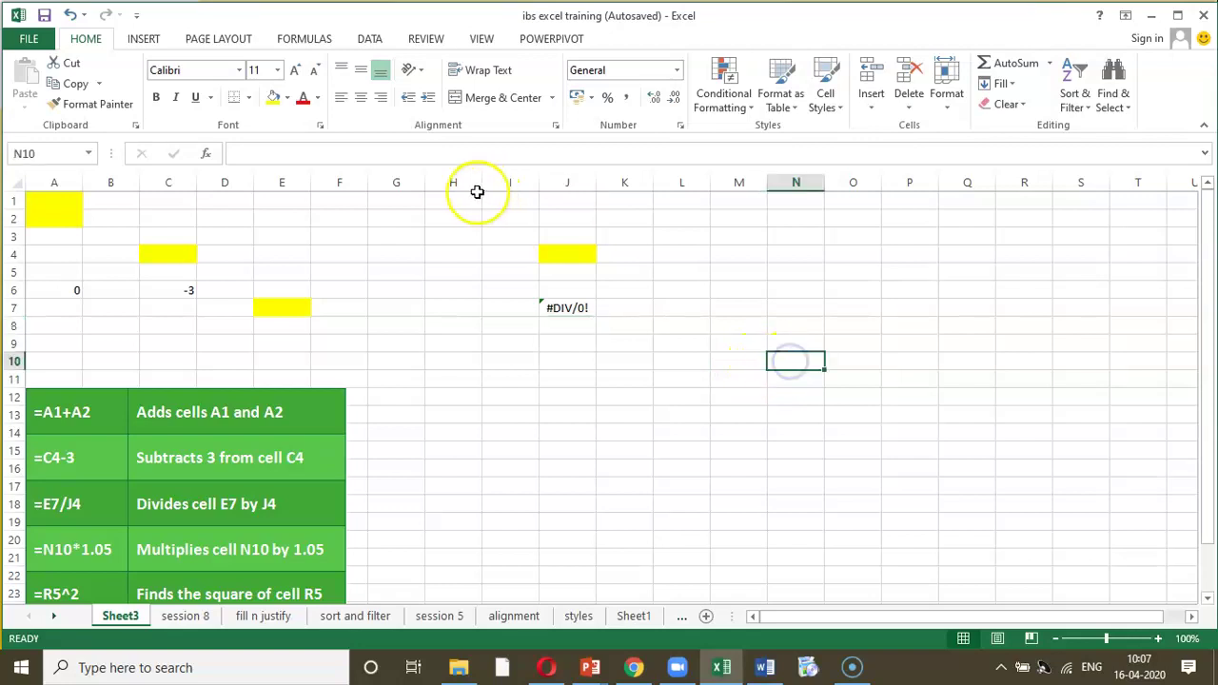
pyautogui.click(273, 97)
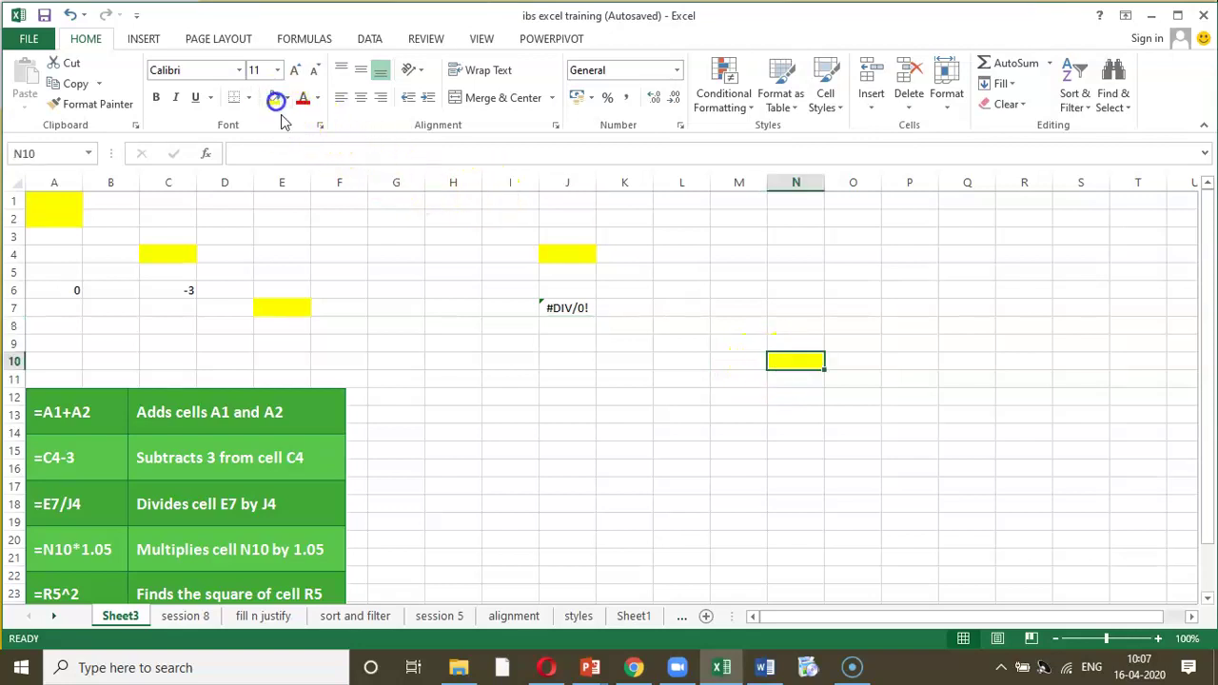
pyautogui.click(784, 417)
pyautogui.write('=')
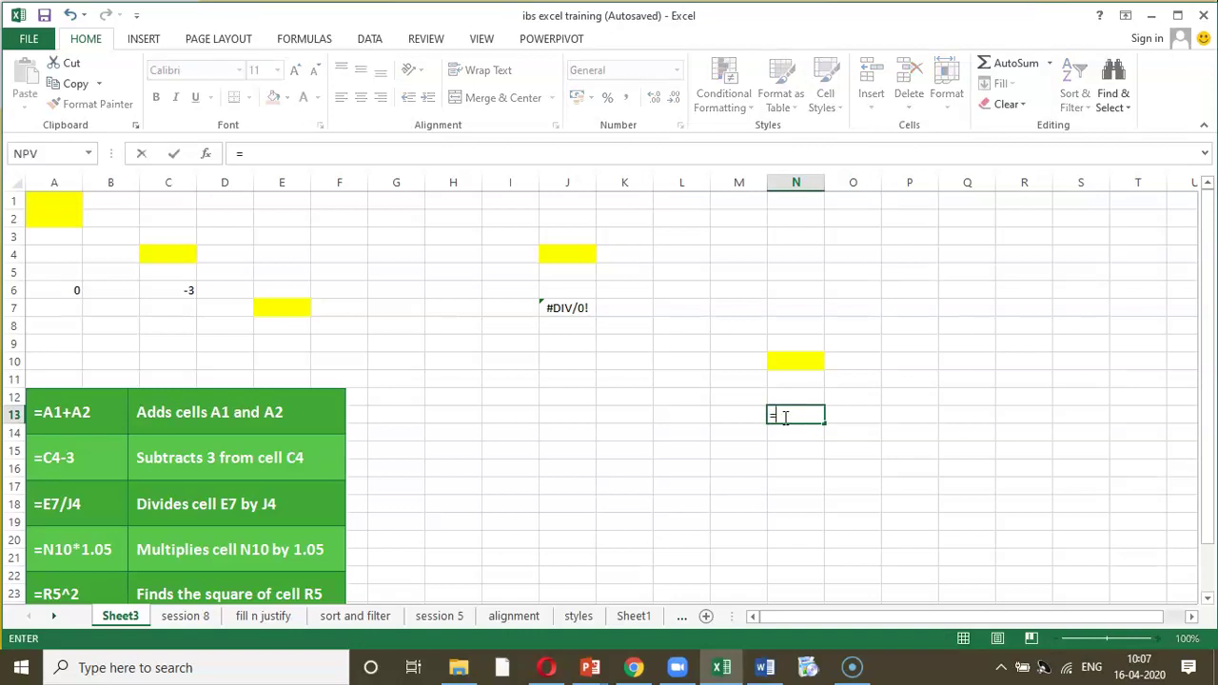
pyautogui.click(789, 359)
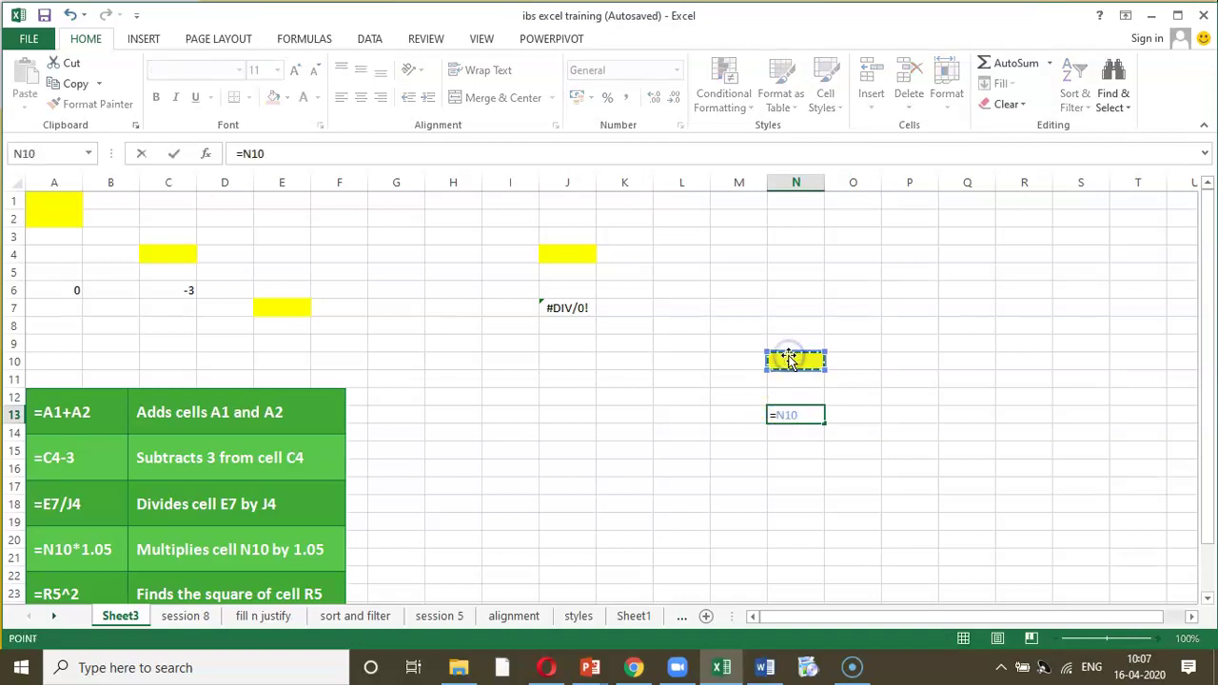
pyautogui.write('*')
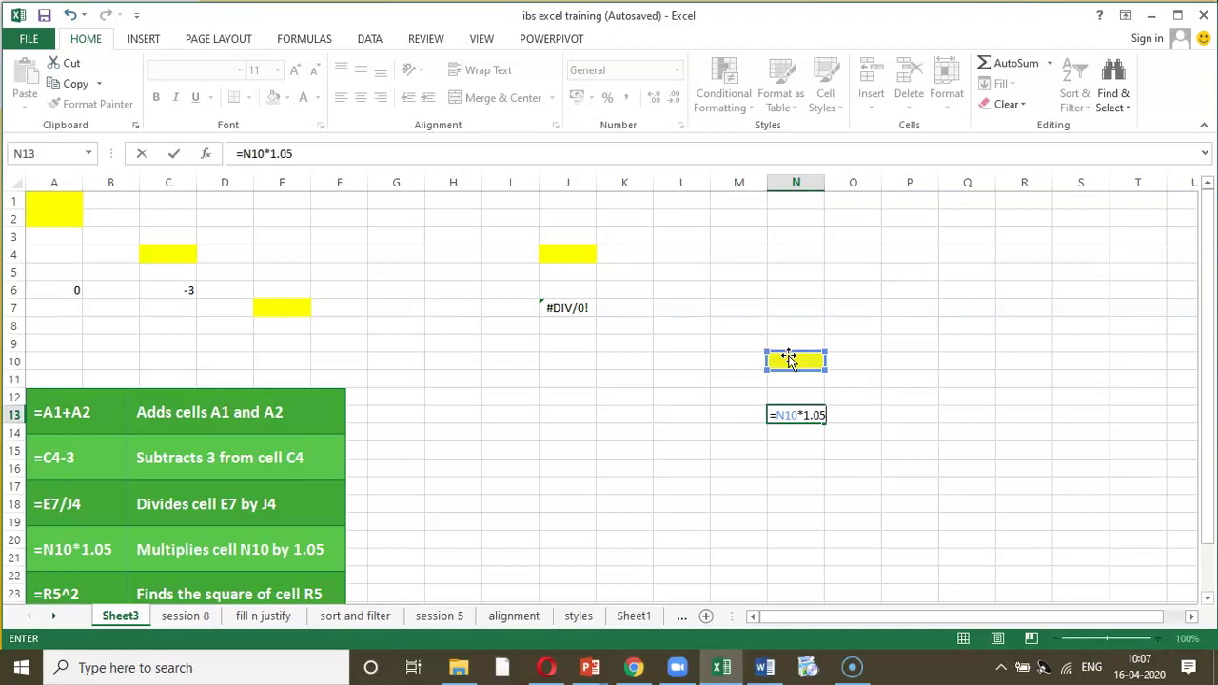
pyautogui.press('Return')
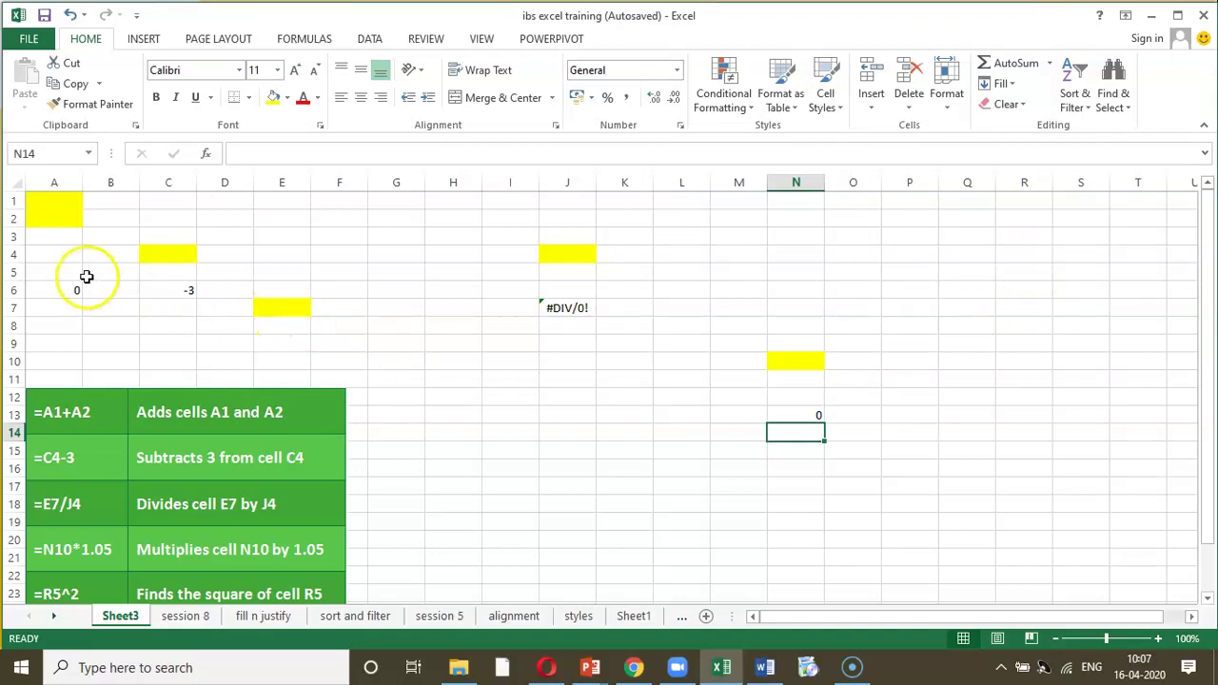
# Fill cell R5 with yellow and enter the exponent formula =R5^2 in cell R8
pyautogui.click(1025, 273)
pyautogui.click(274, 97)
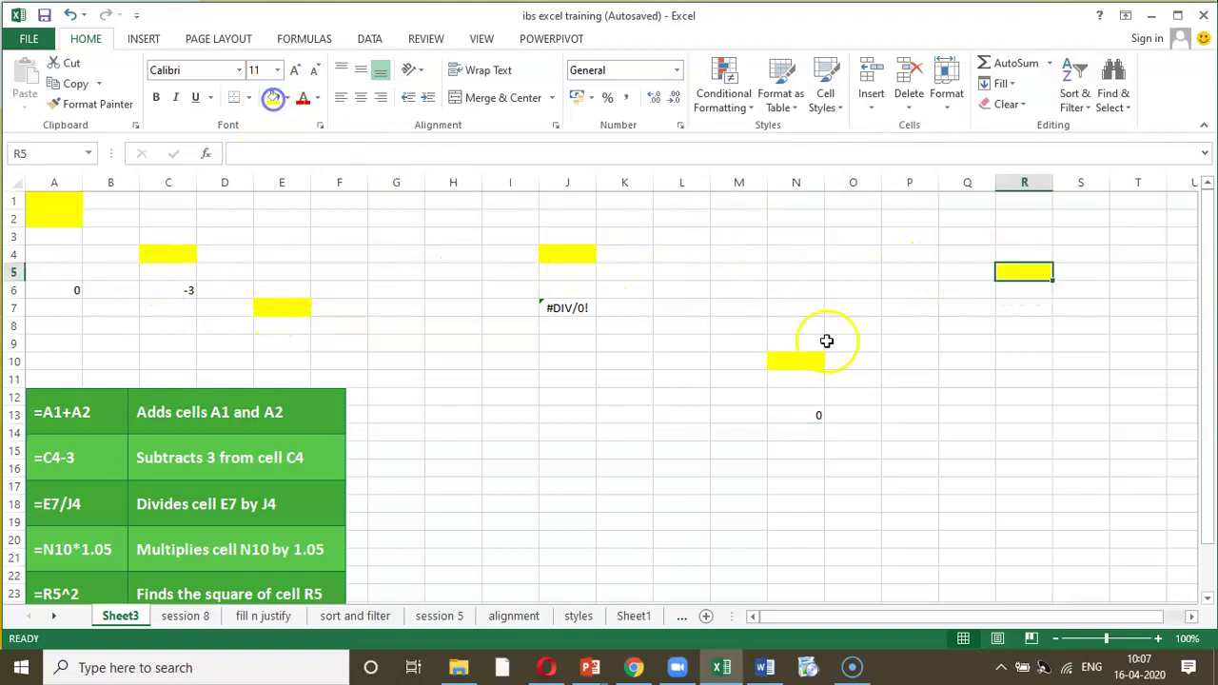
pyautogui.click(1016, 323)
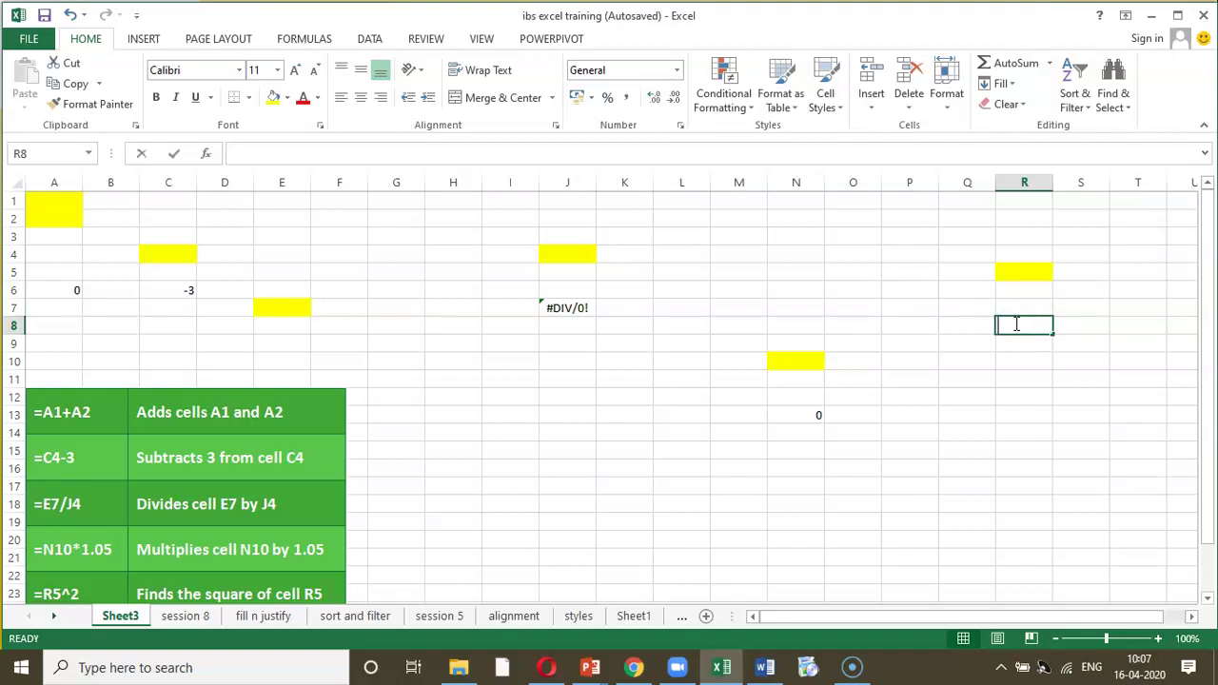
pyautogui.write('=')
pyautogui.click(1013, 270)
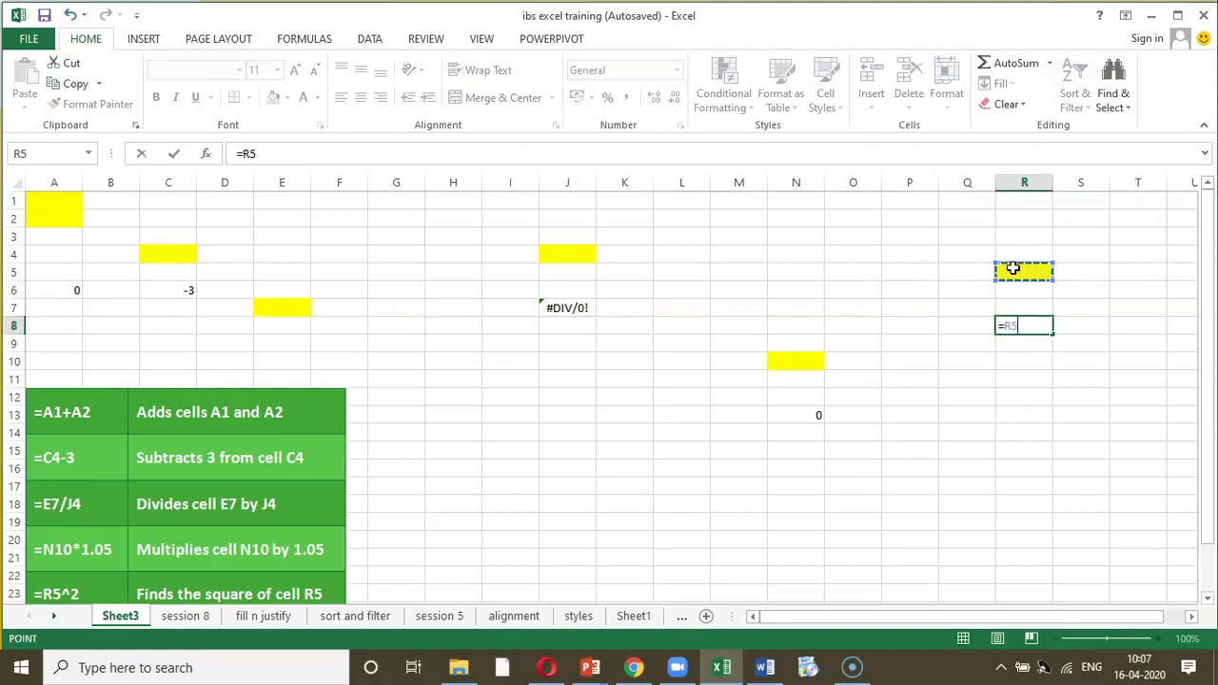
pyautogui.write('^2')
pyautogui.press('Return')
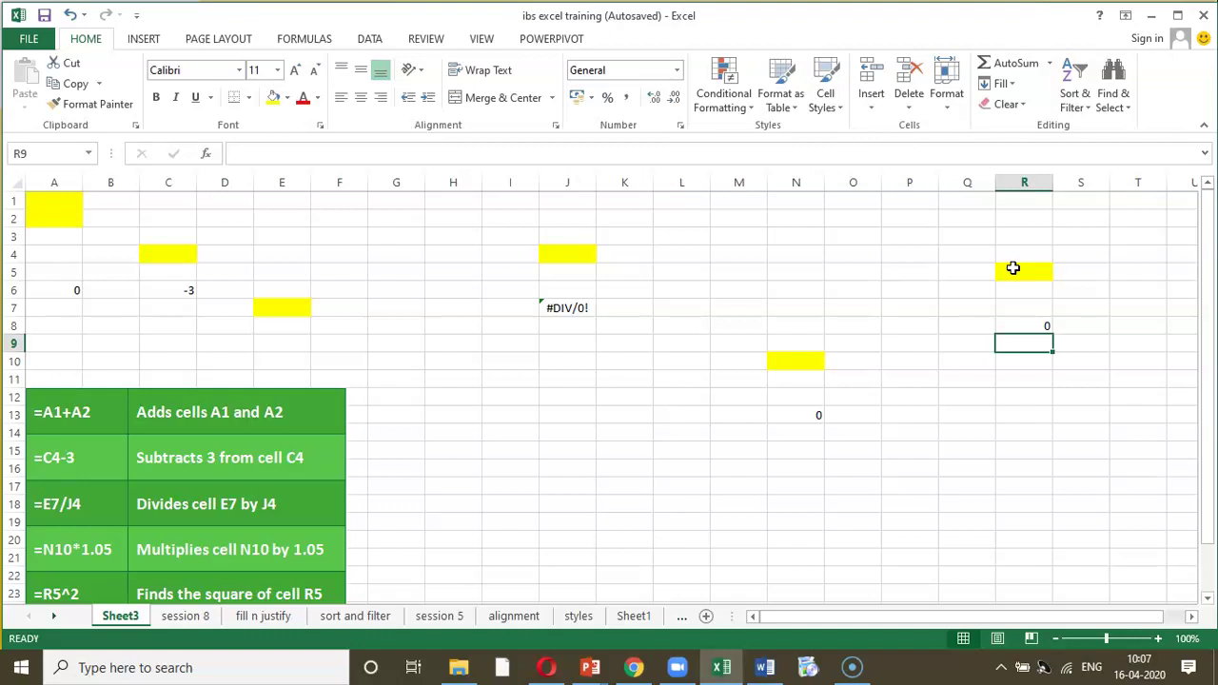
# Enter the value 2 in each of the yellow operand cells R5, N10 and J4
pyautogui.click(1012, 268)
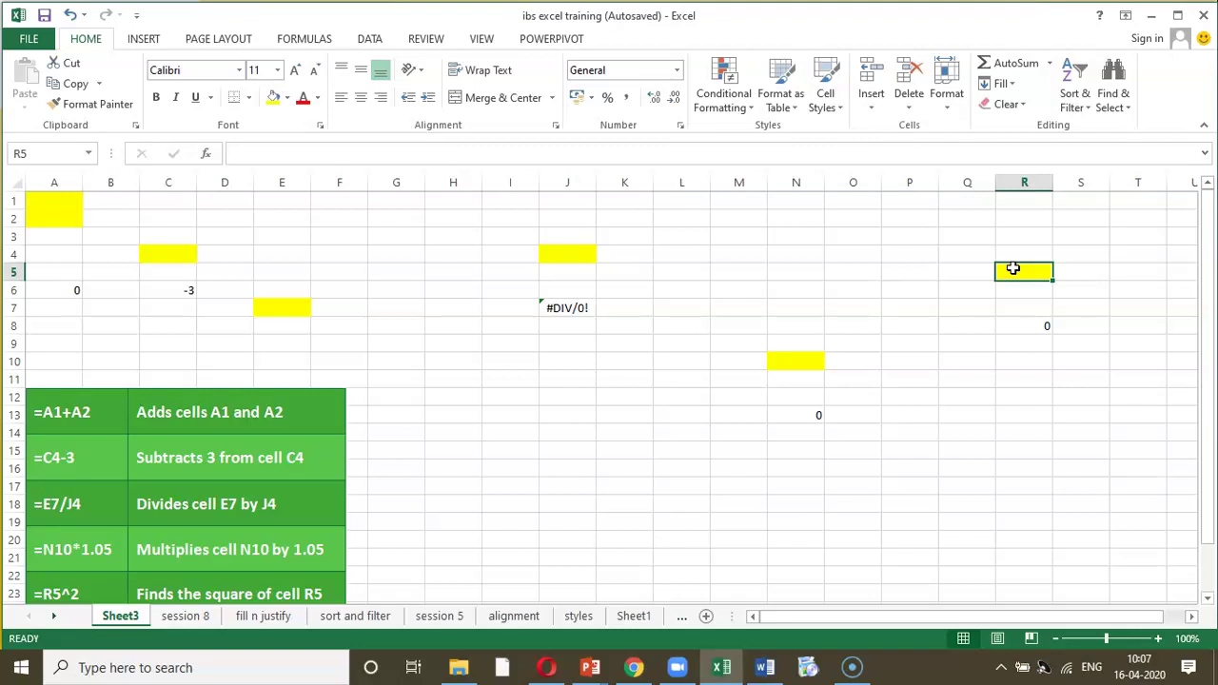
pyautogui.write('2')
pyautogui.press('Return')
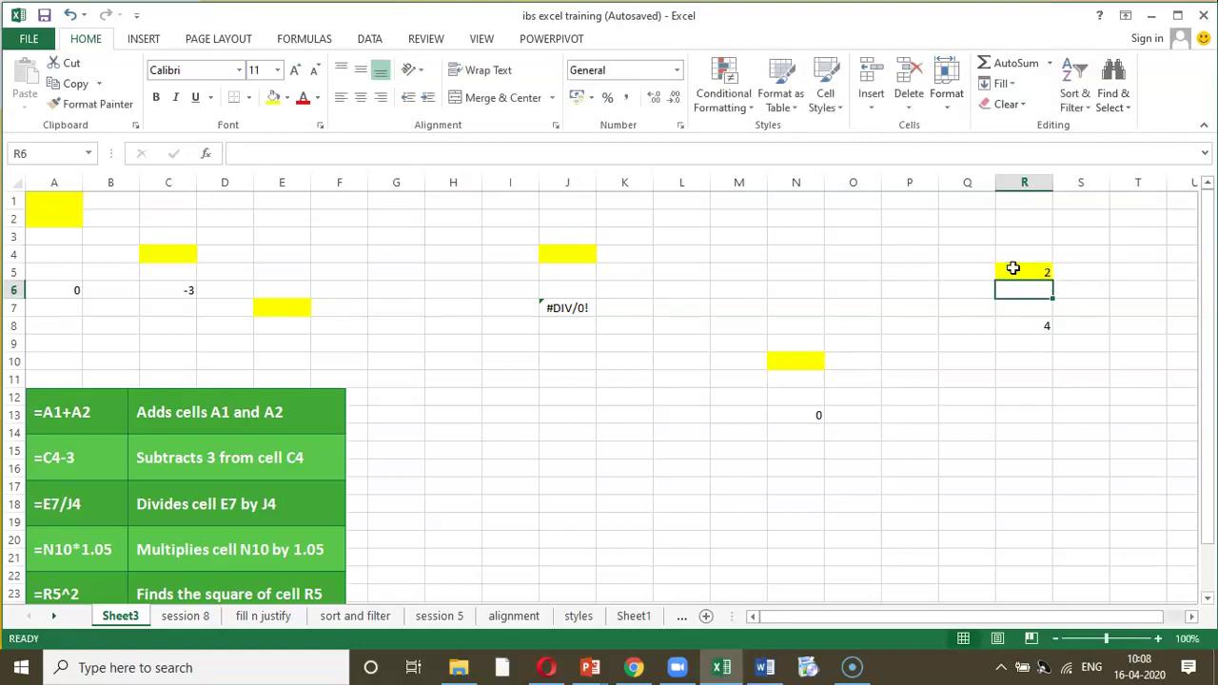
pyautogui.click(820, 362)
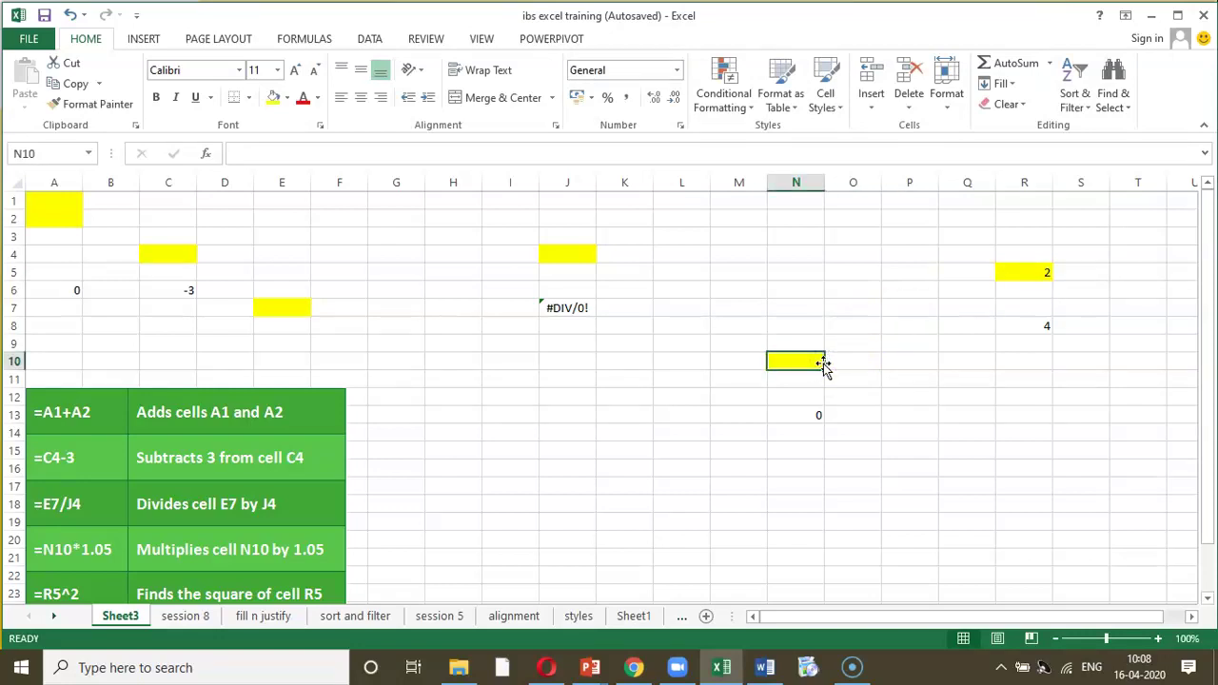
pyautogui.write('2')
pyautogui.press('Return')
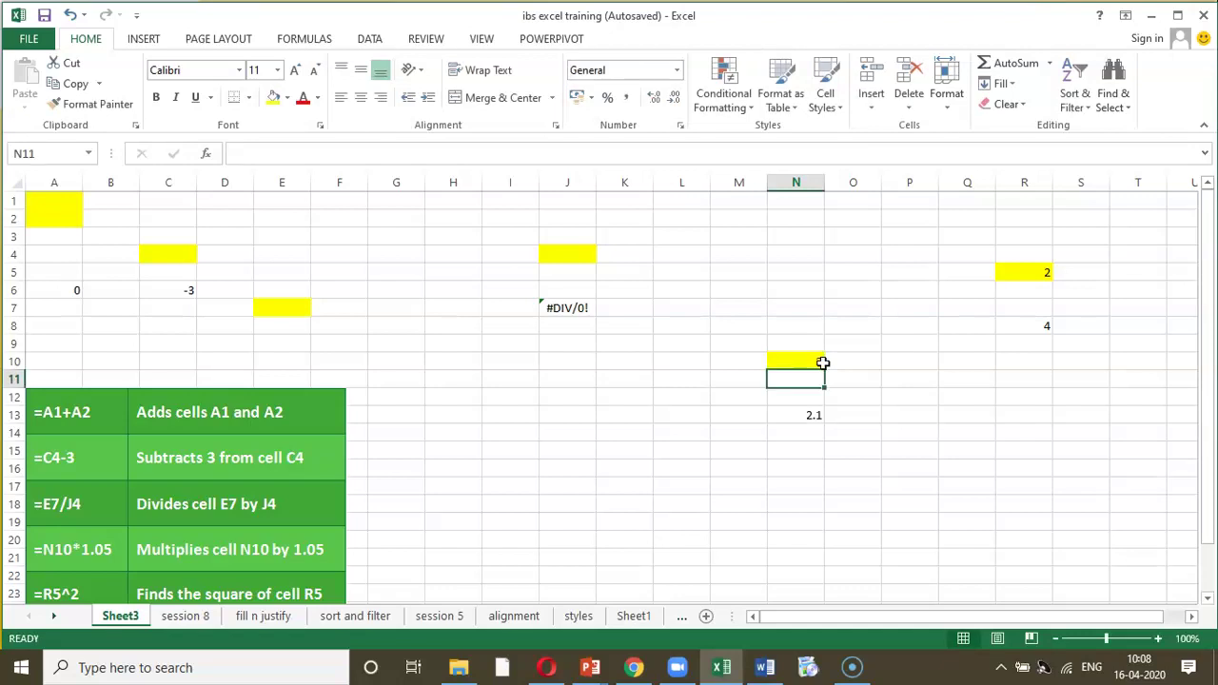
pyautogui.click(577, 255)
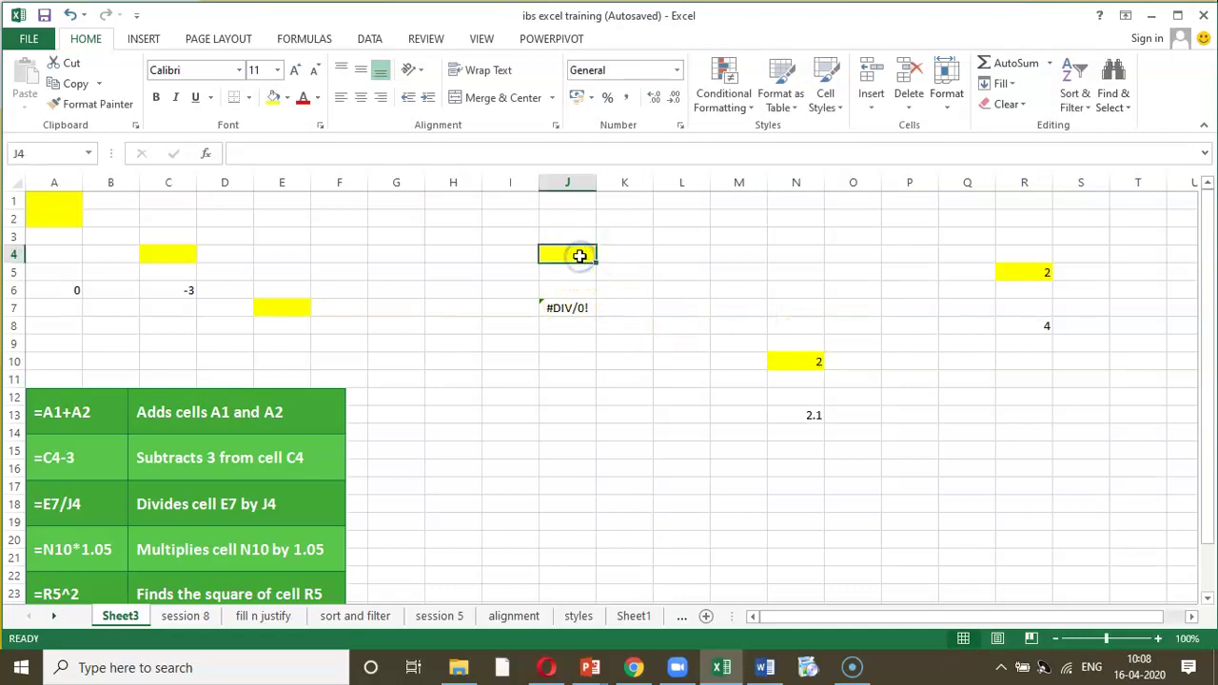
pyautogui.write('2')
pyautogui.press('Return')
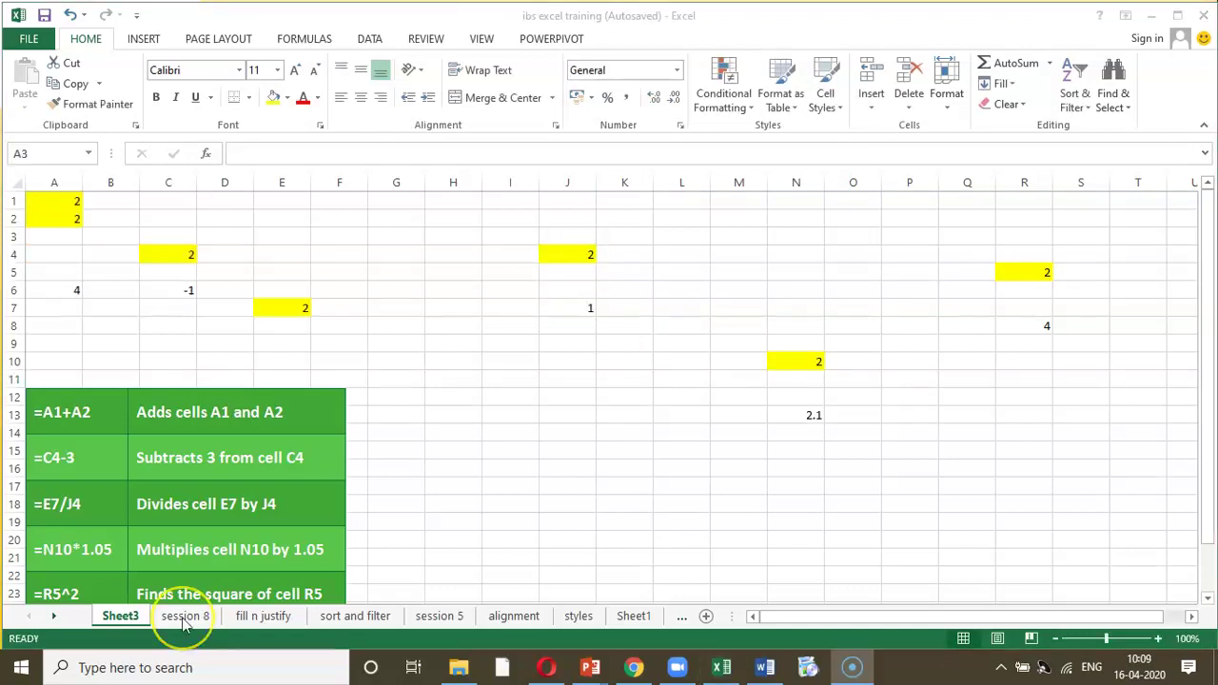
# On the session 8 sheet, look over the formula sections and inspect the Total formula for Empanadas: Beef Picadillo in cell D8
pyautogui.click(184, 618)
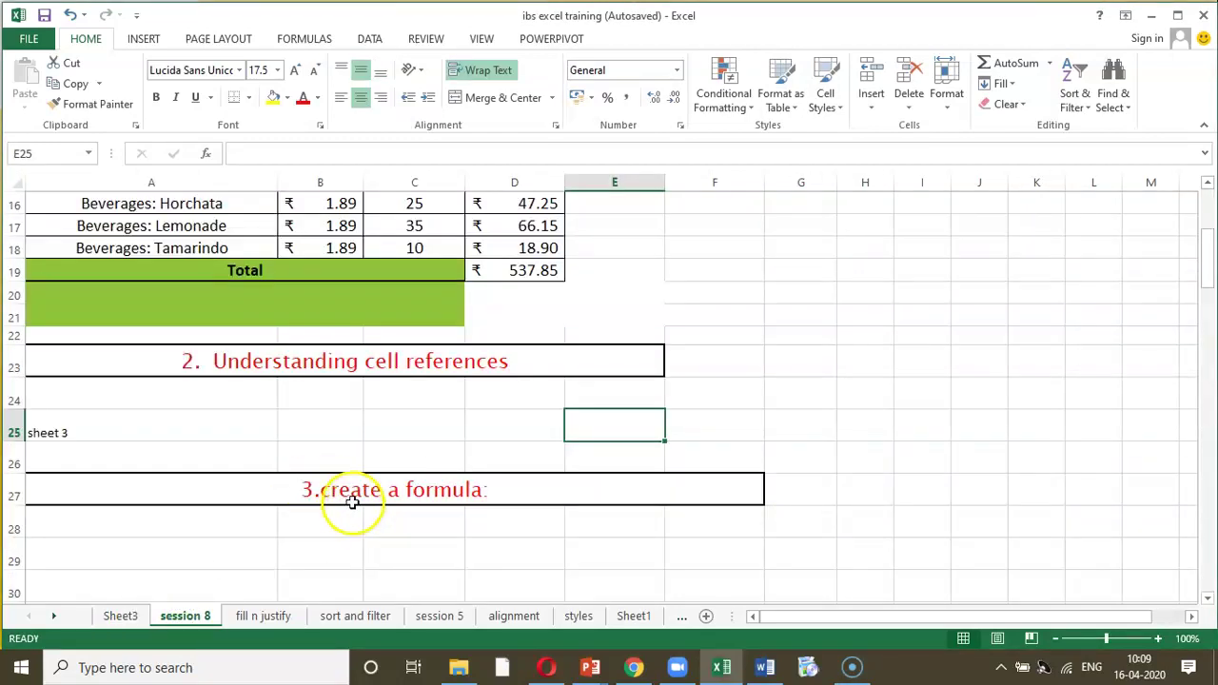
pyautogui.scroll(-2, 349, 499)
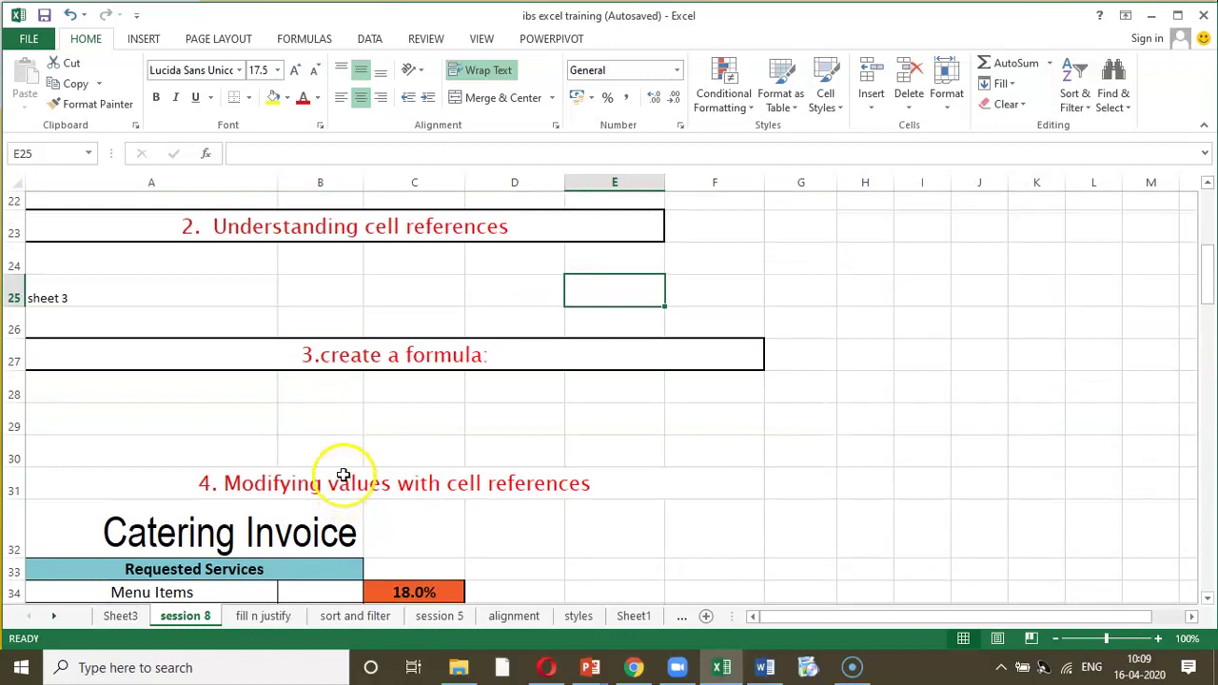
pyautogui.scroll(-1, 349, 490)
pyautogui.click(379, 276)
pyautogui.scroll(-2, 410, 415)
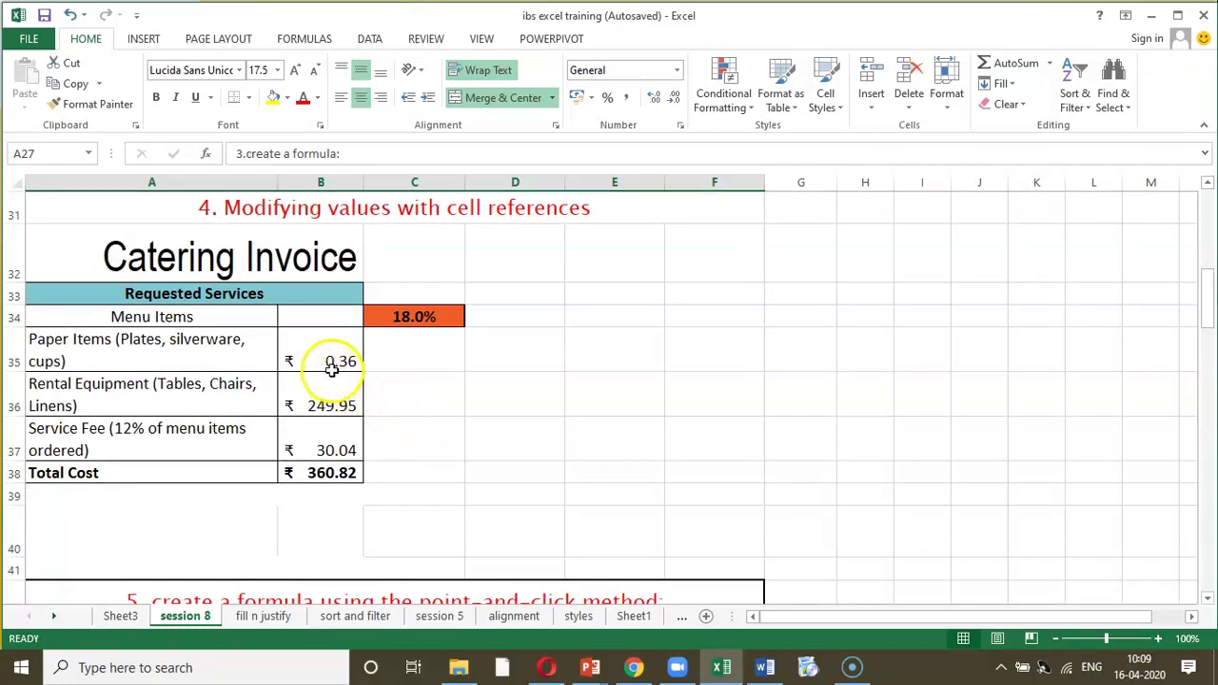
pyautogui.scroll(9, 378, 388)
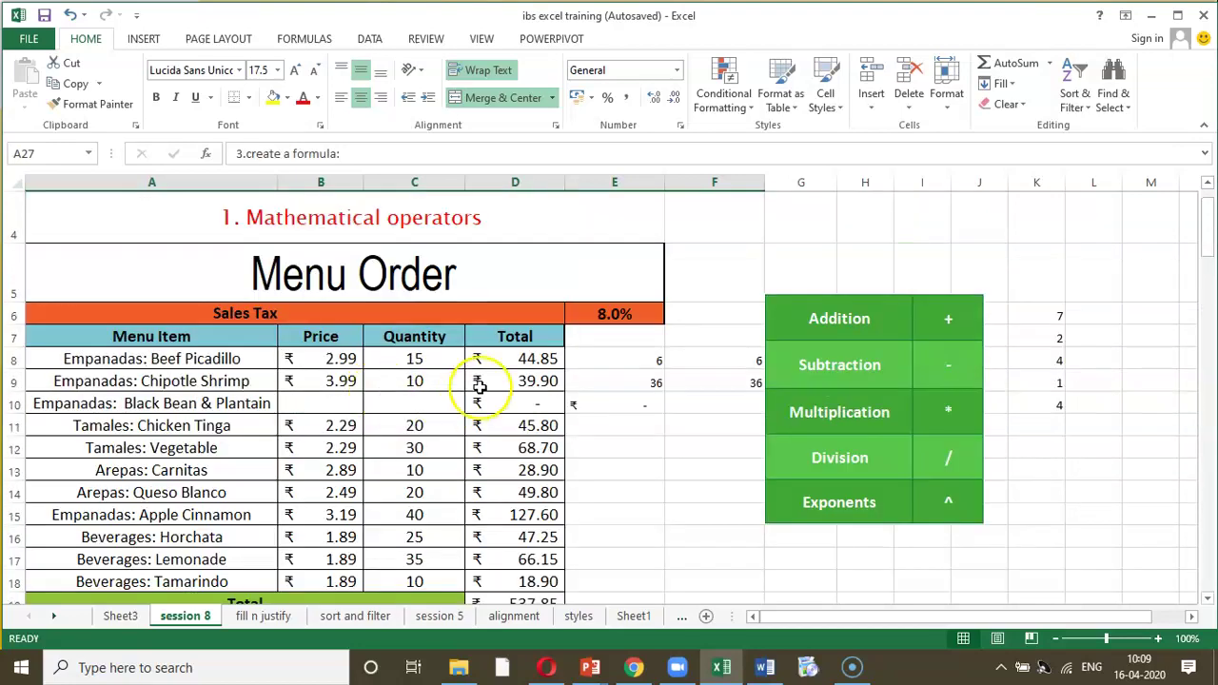
pyautogui.click(498, 359)
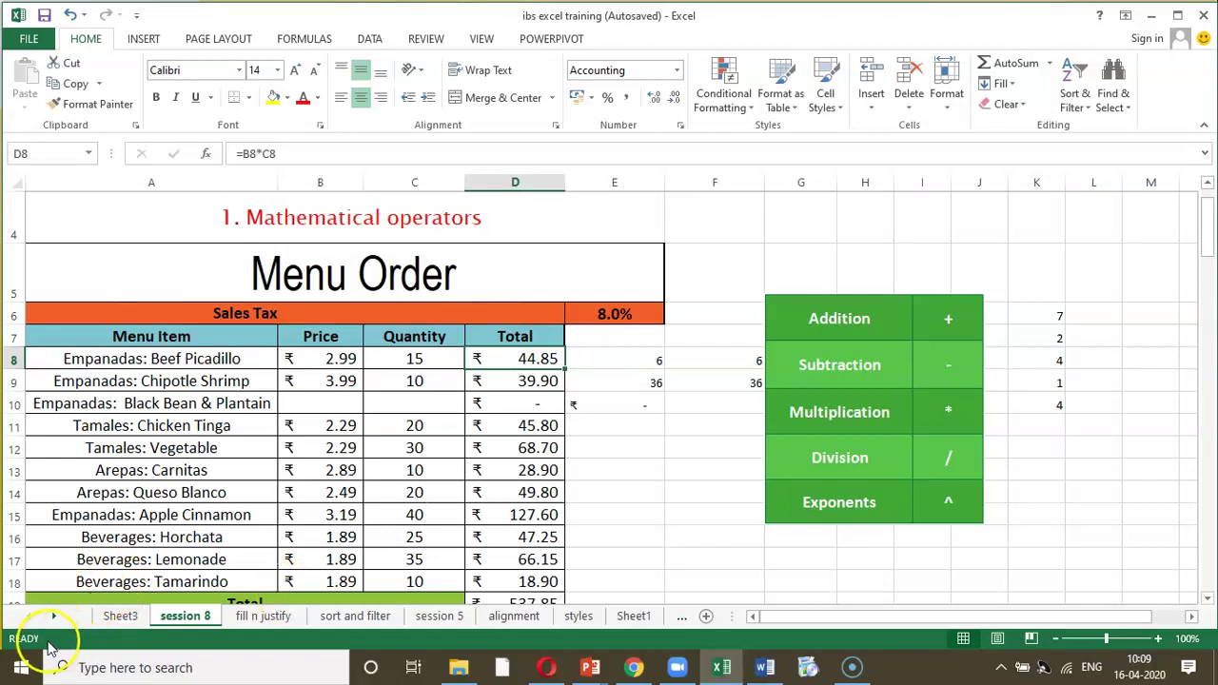
# Change the Total formula for Empanadas: Beef Picadillo in cell D8 to =B8*15, dismissing the audio device dialog
pyautogui.press('F2')
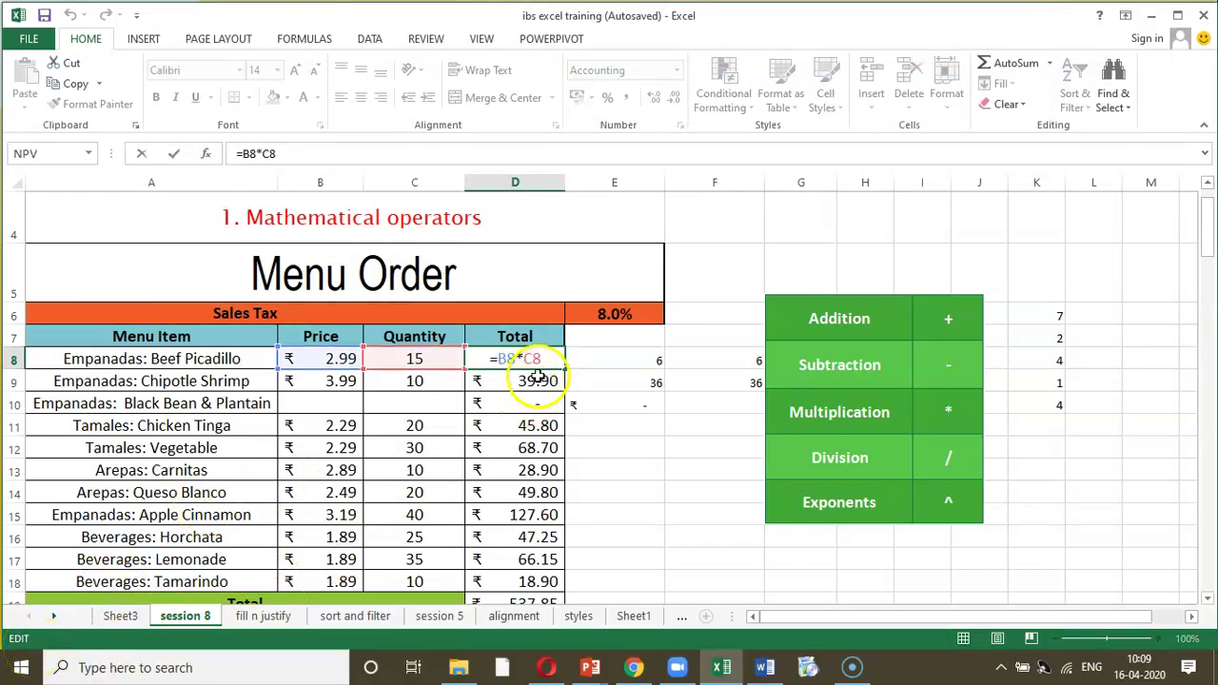
pyautogui.press('BackSpace')
pyautogui.press('BackSpace')
pyautogui.press('BackSpace')
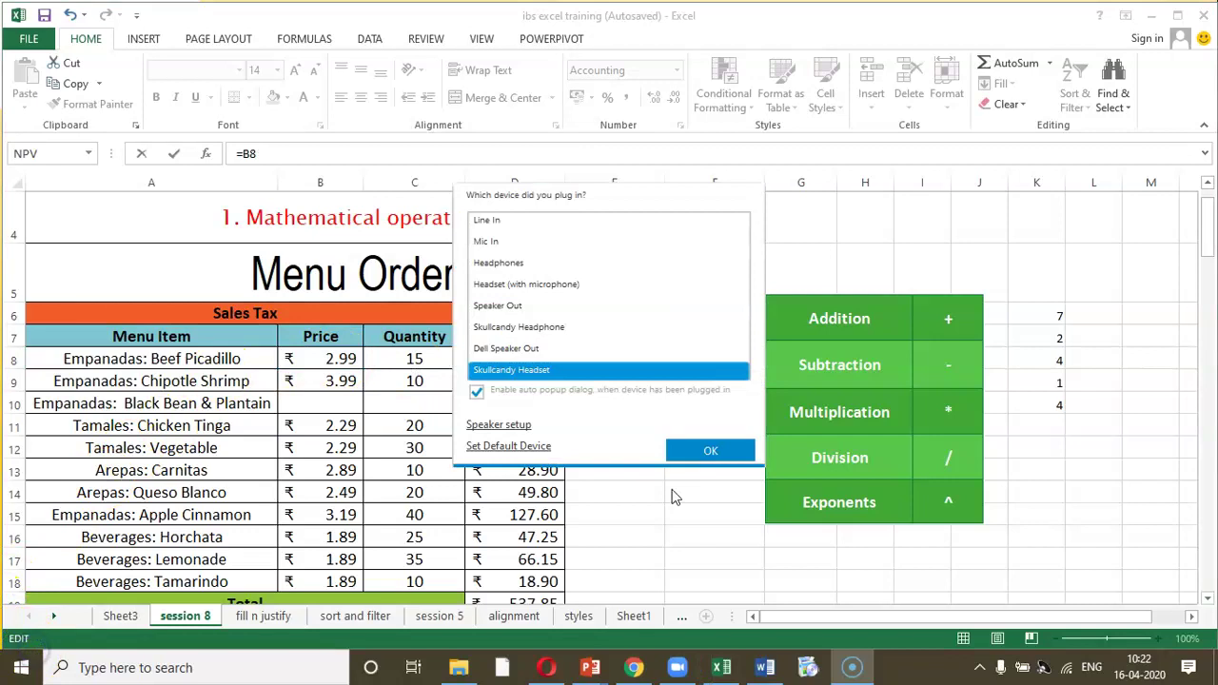
pyautogui.click(704, 453)
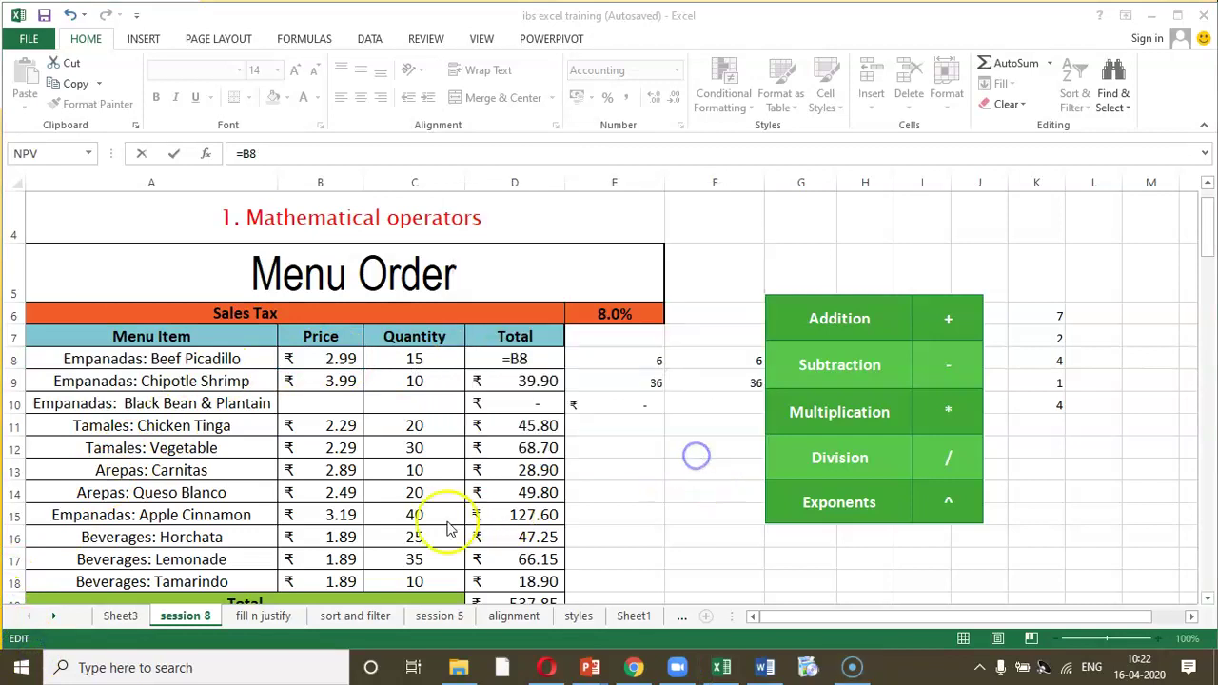
pyautogui.click(540, 358)
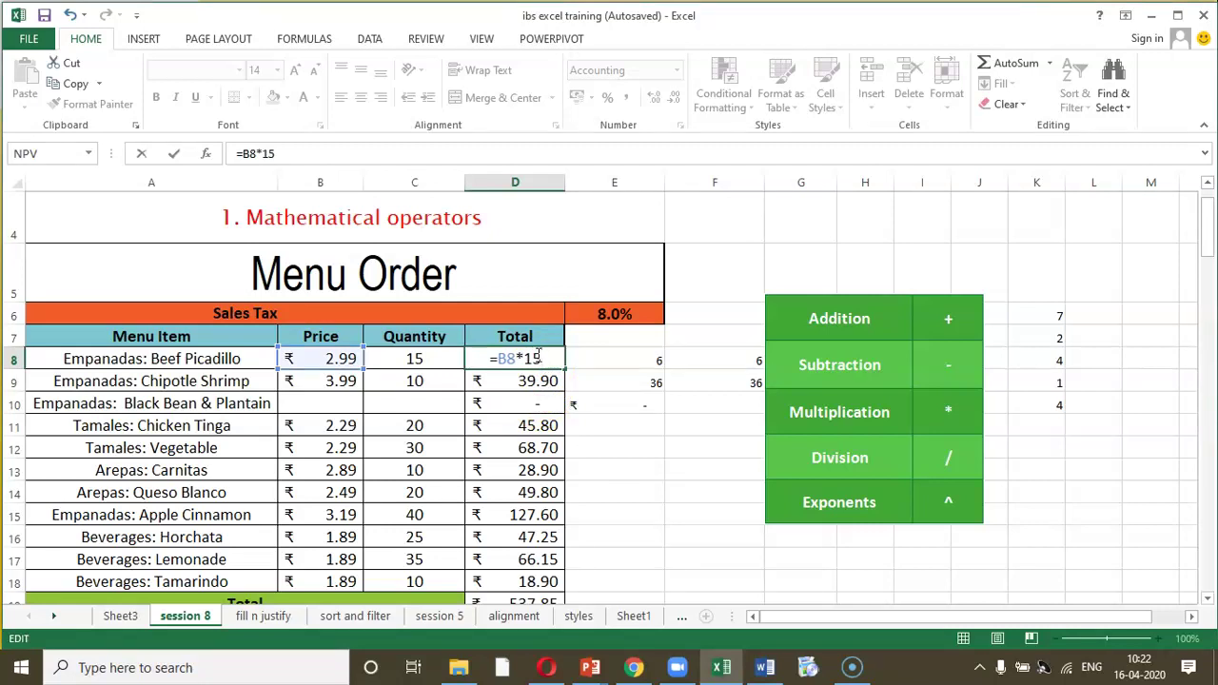
pyautogui.press('Return')
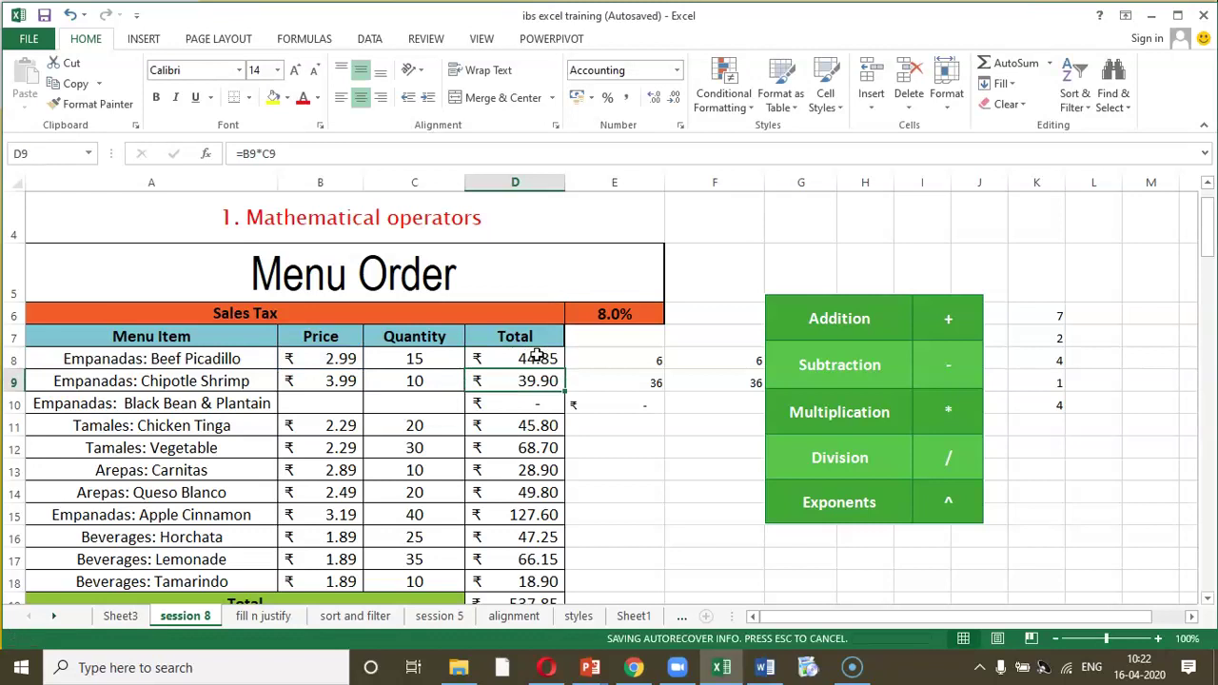
# In the Paper Supply Inventory Orders table, enter the constant formula =5*4 as the Plastic Silverware total cost in cell D48
pyautogui.scroll(-5, 497, 407)
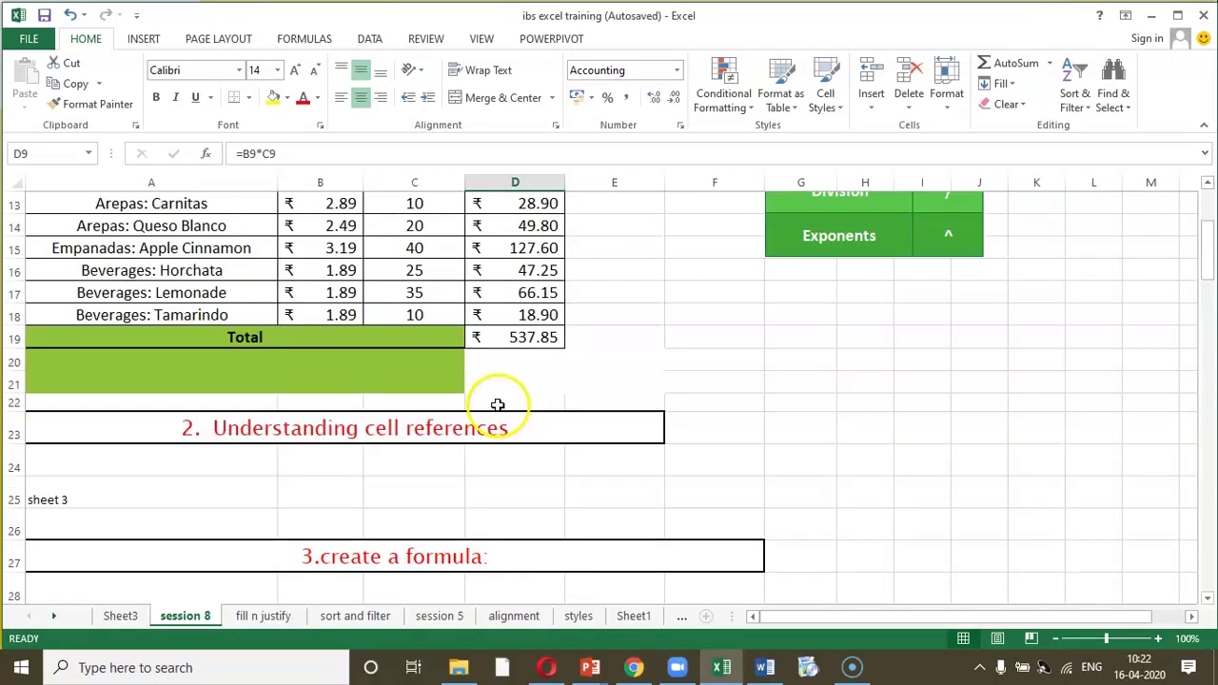
pyautogui.scroll(-7, 497, 407)
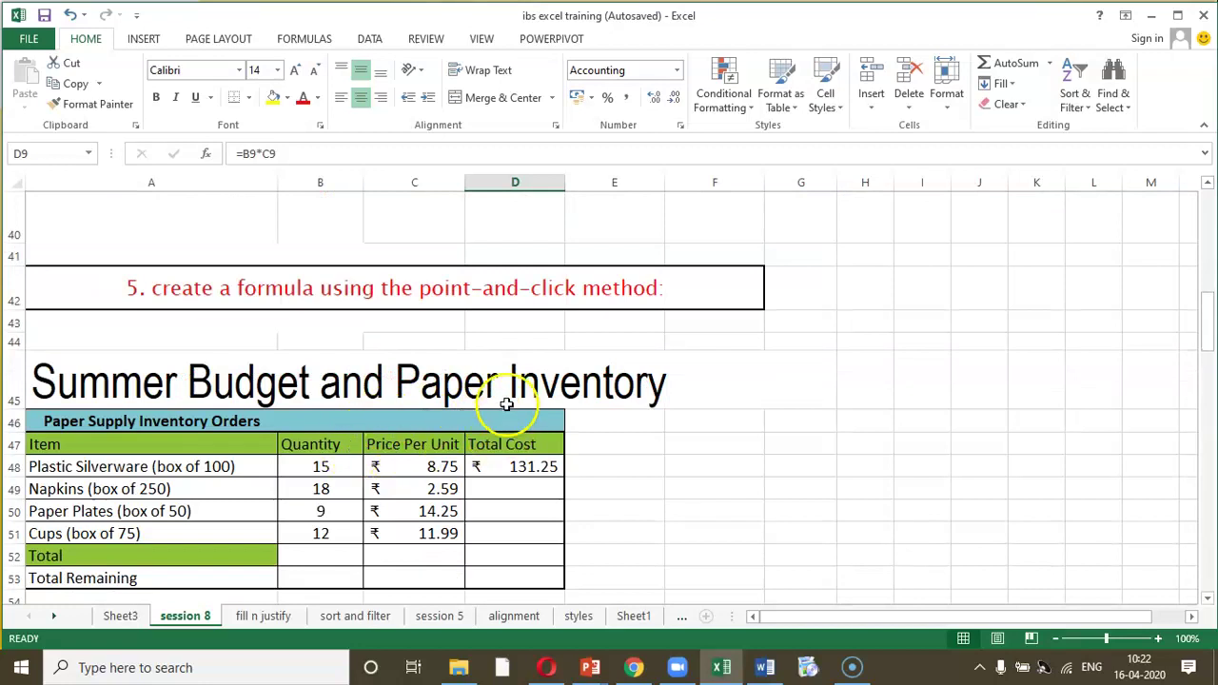
pyautogui.click(571, 284)
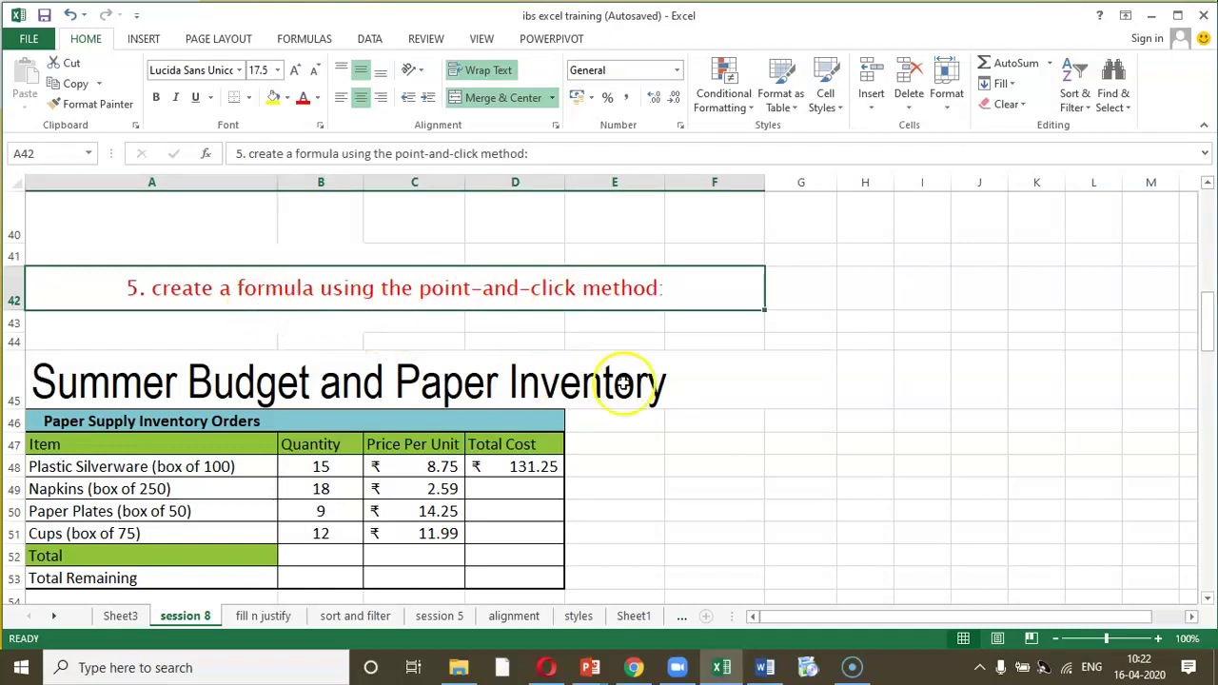
pyautogui.click(704, 427)
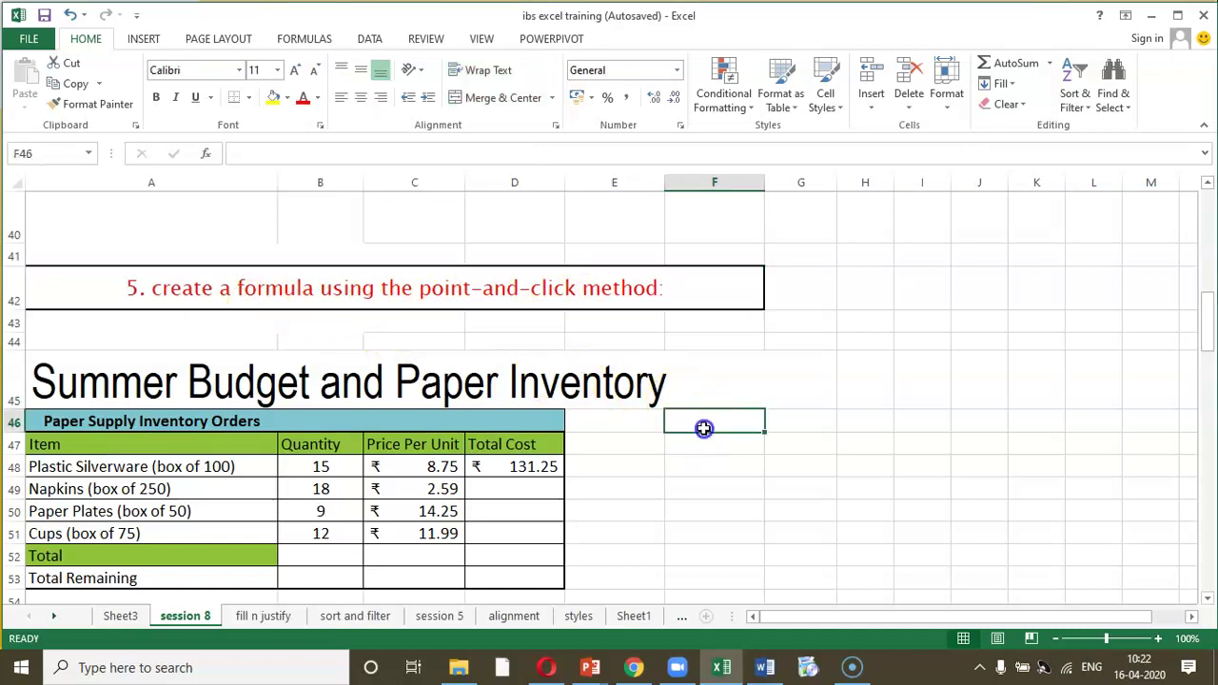
pyautogui.click(540, 467)
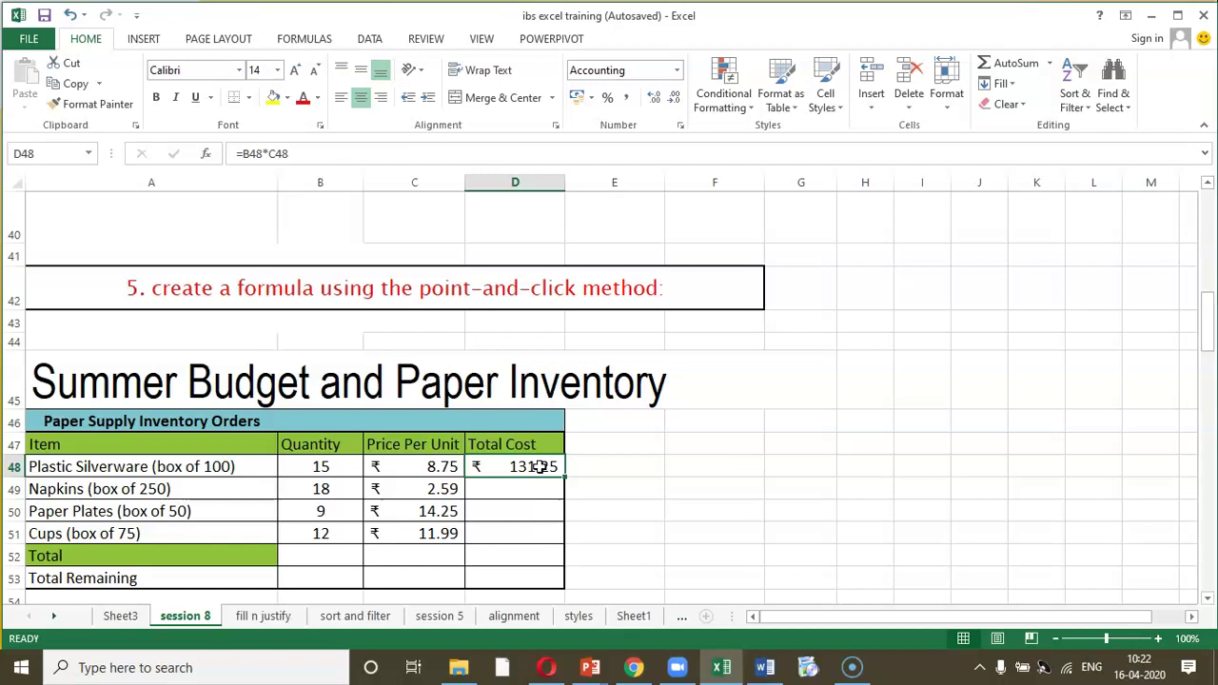
pyautogui.write('=')
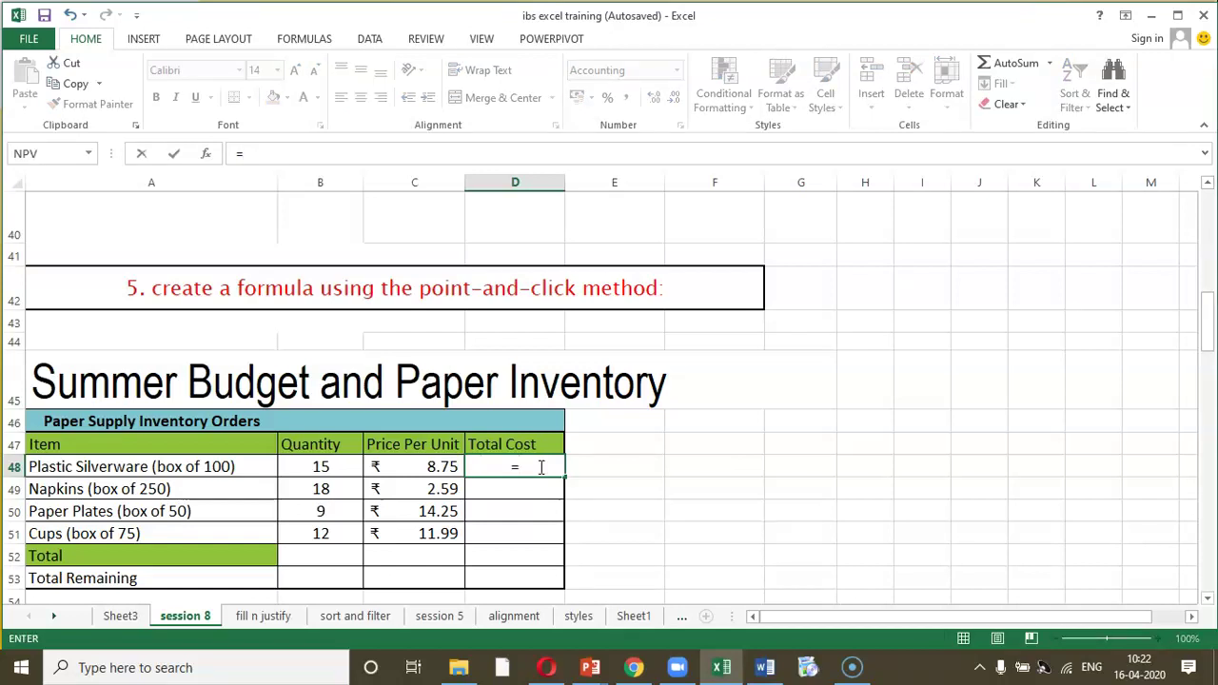
pyautogui.write('5*4')
pyautogui.press('Return')
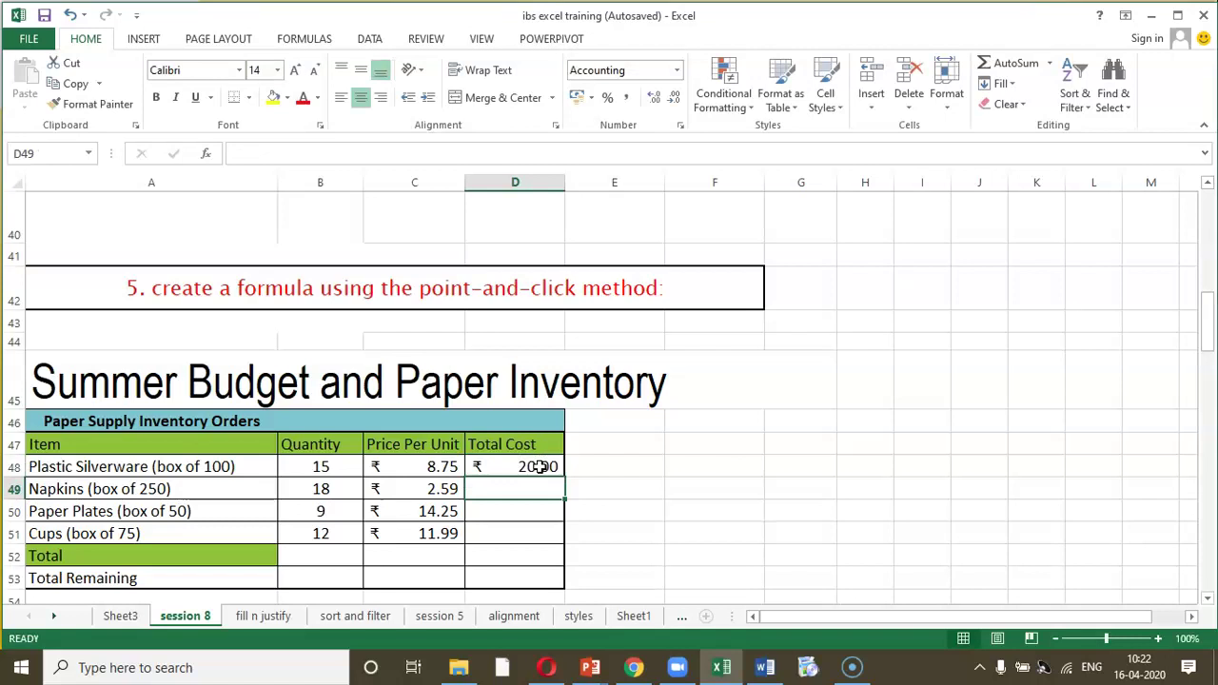
# Enter =B48*C48 in cell D48 by pointing to the quantity and unit price, and fill the formula down through D51
pyautogui.click(539, 467)
pyautogui.write('=')
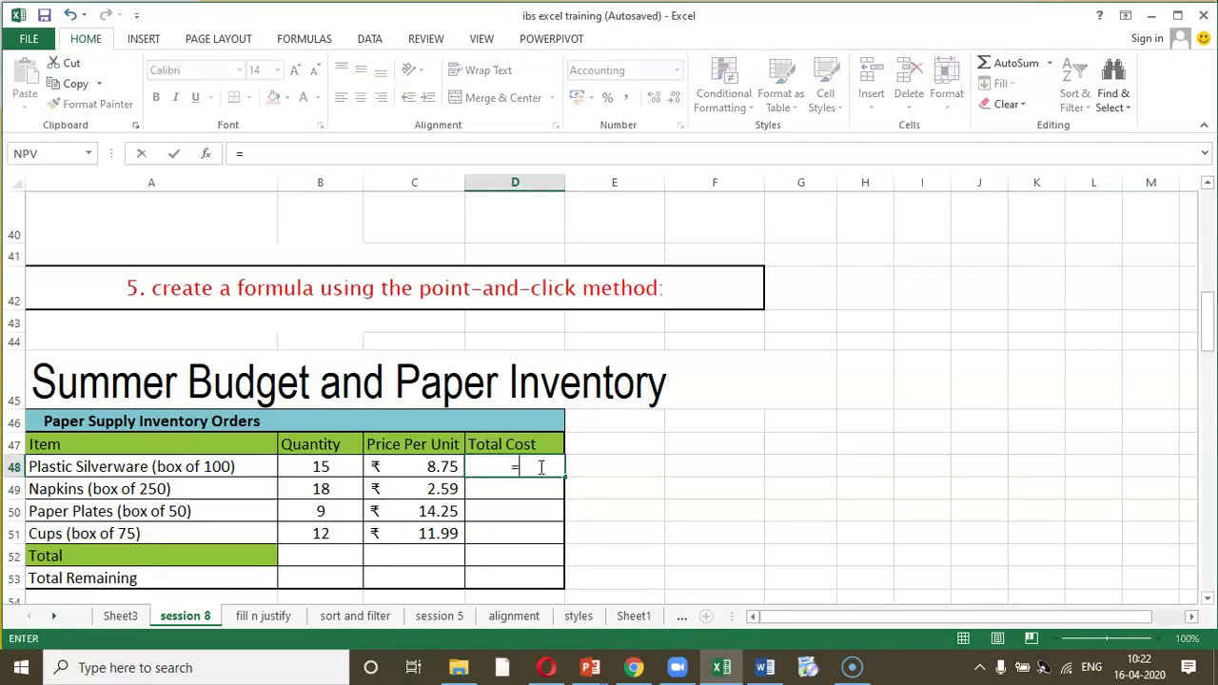
pyautogui.click(327, 464)
pyautogui.write('*')
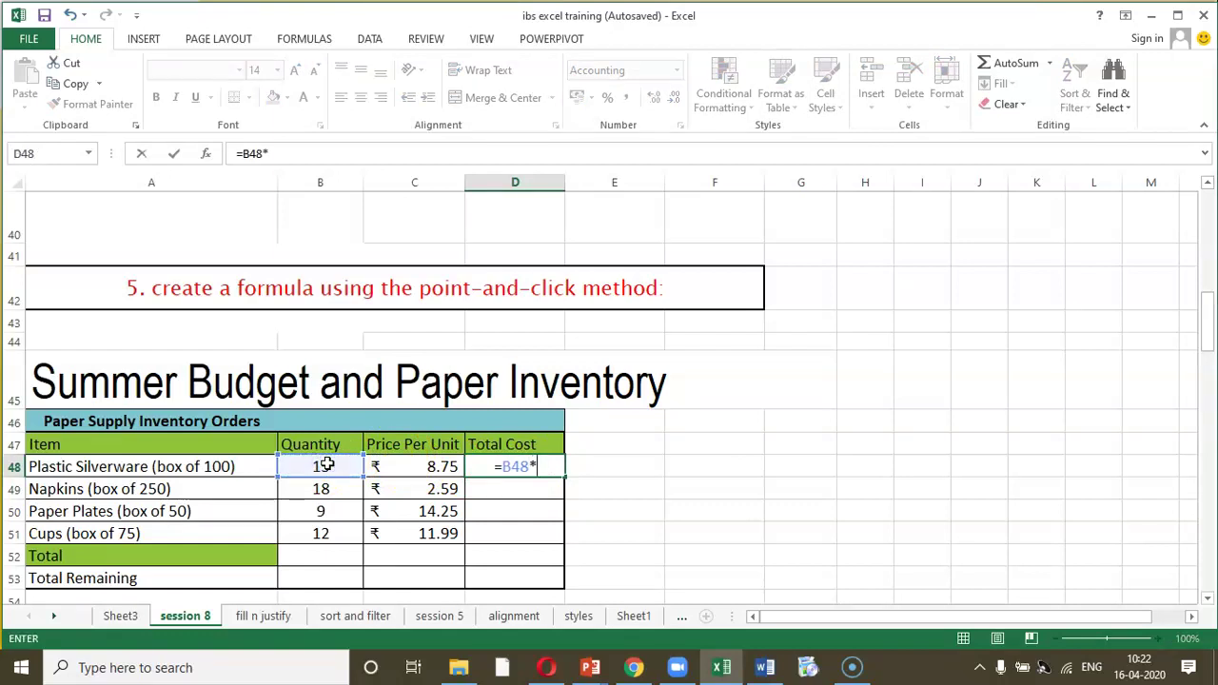
pyautogui.click(409, 468)
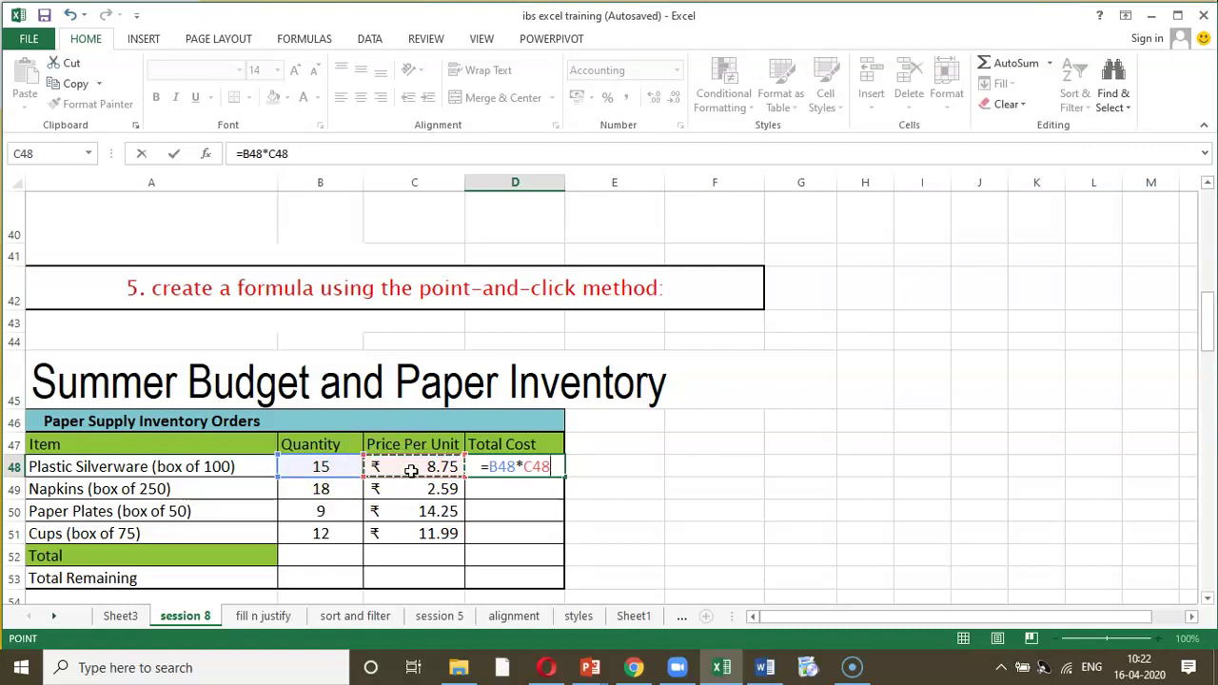
pyautogui.press('Return')
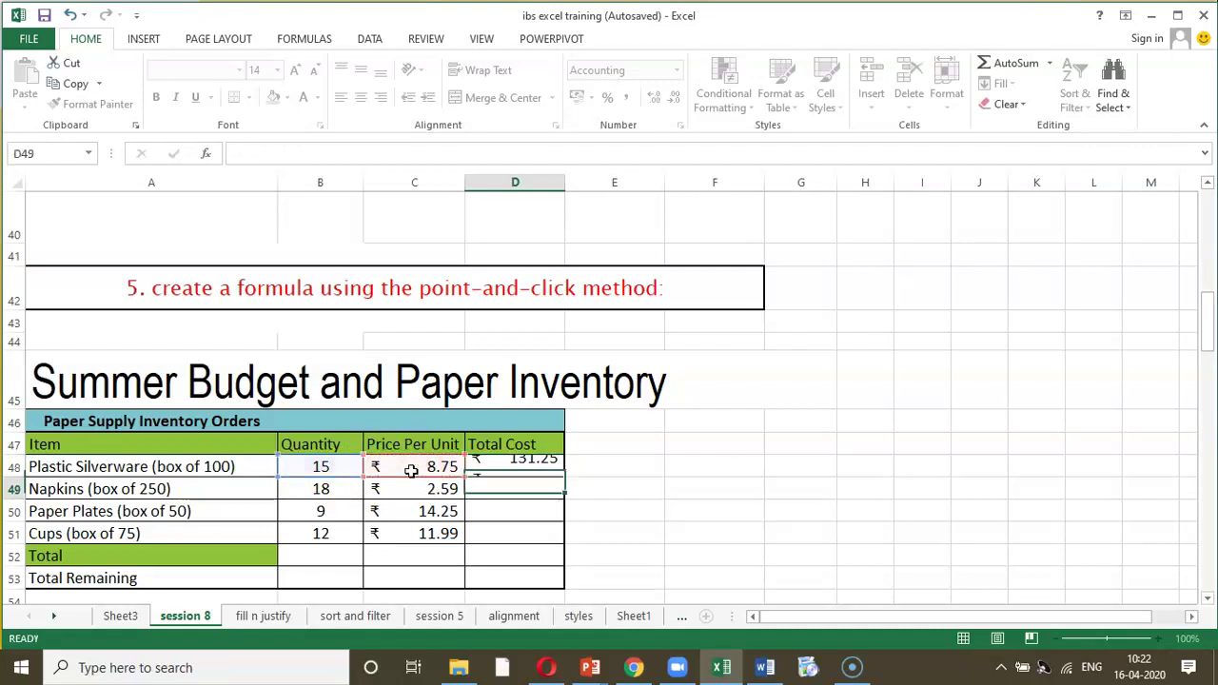
pyautogui.click(478, 466)
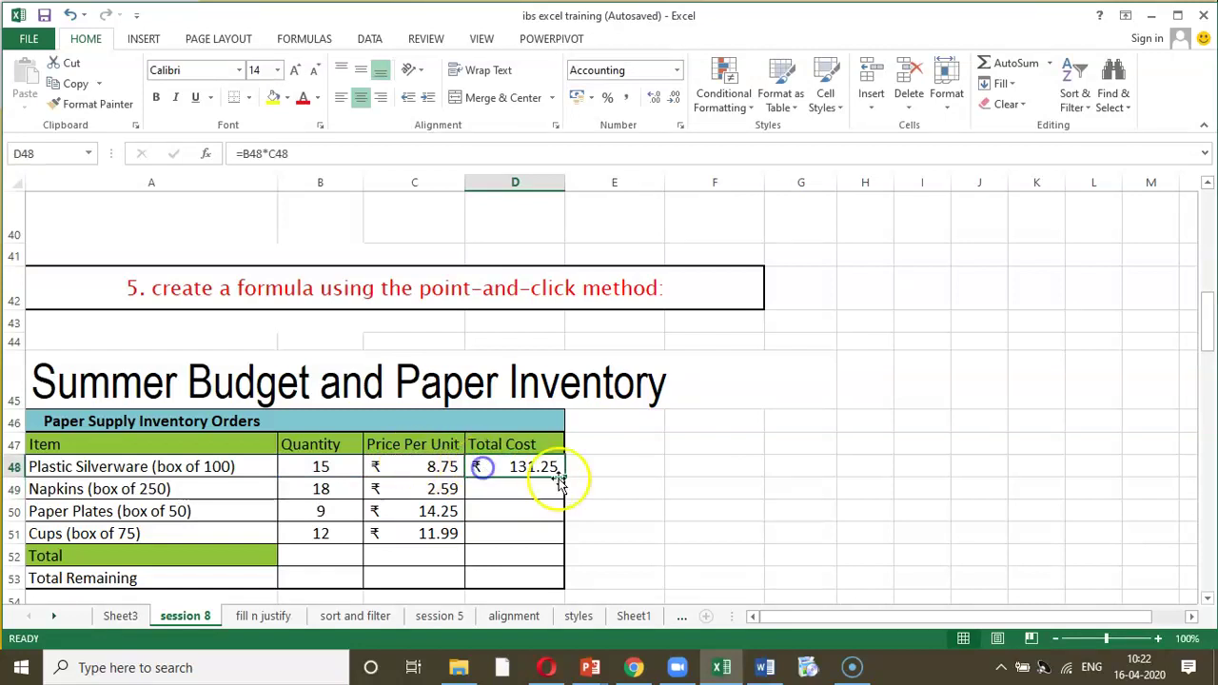
pyautogui.moveTo(564, 477); pyautogui.dragTo(559, 536)
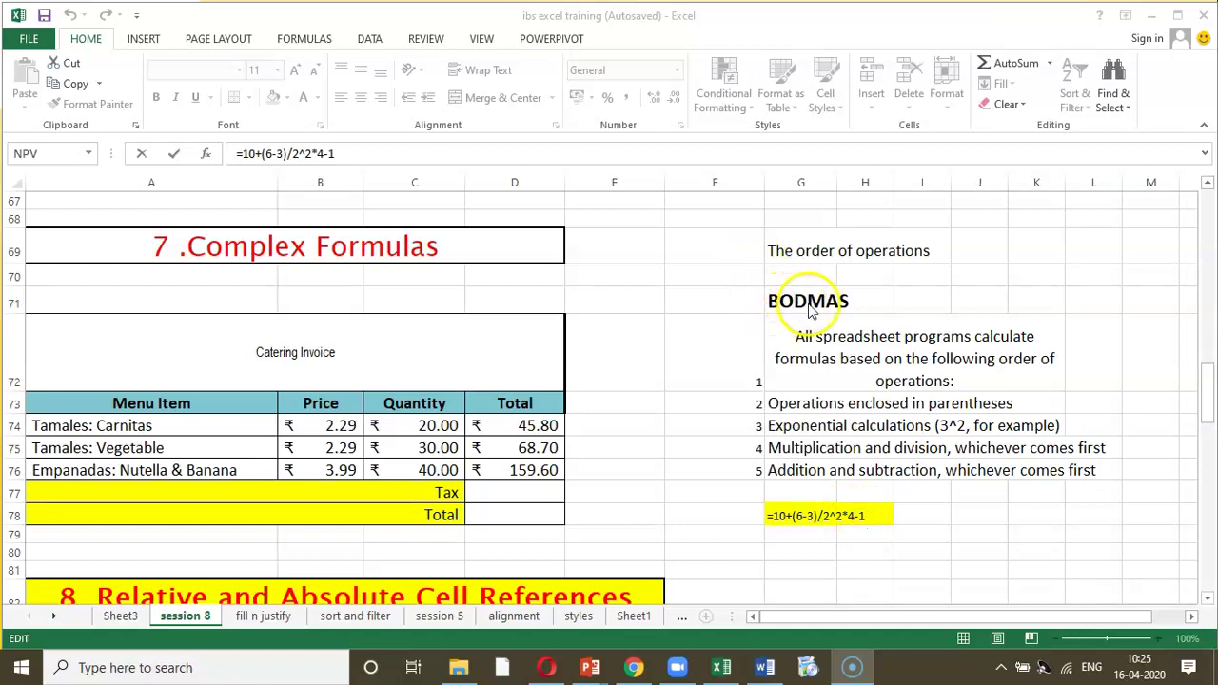
# Evaluate the BODMAS example =10+(6-3)/2^2*4-1 in cell G78 and reopen its formula to review the order of operations
pyautogui.click(800, 534)
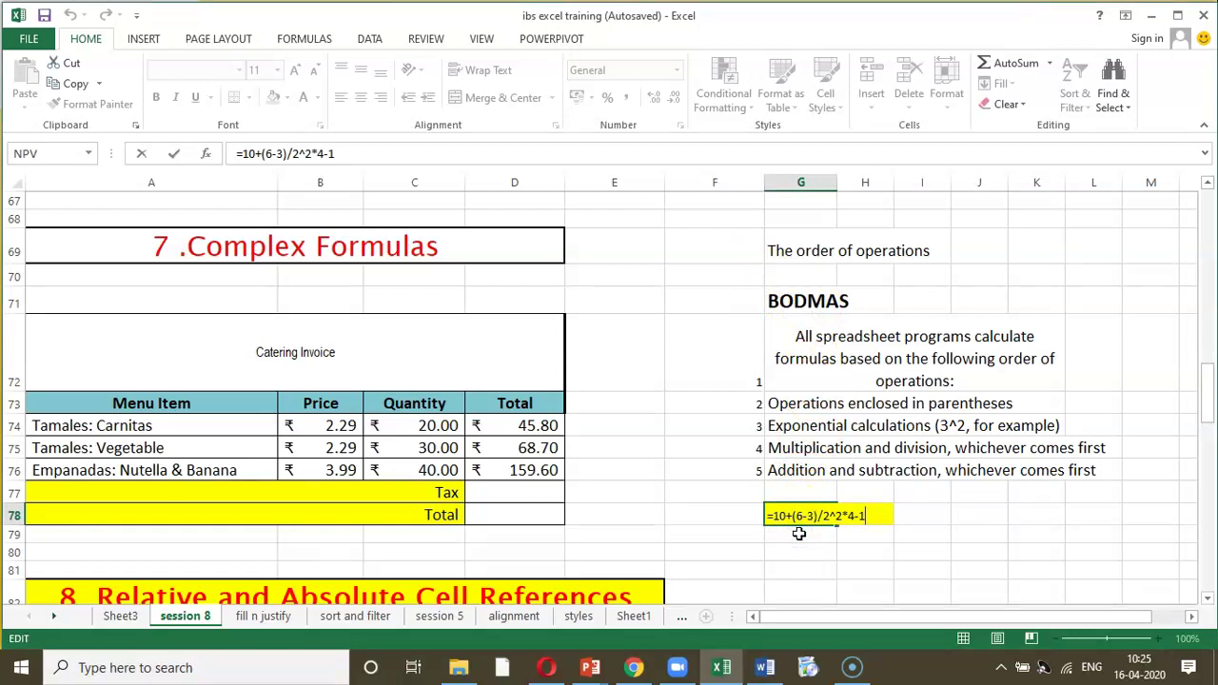
pyautogui.click(800, 534)
pyautogui.click(808, 519)
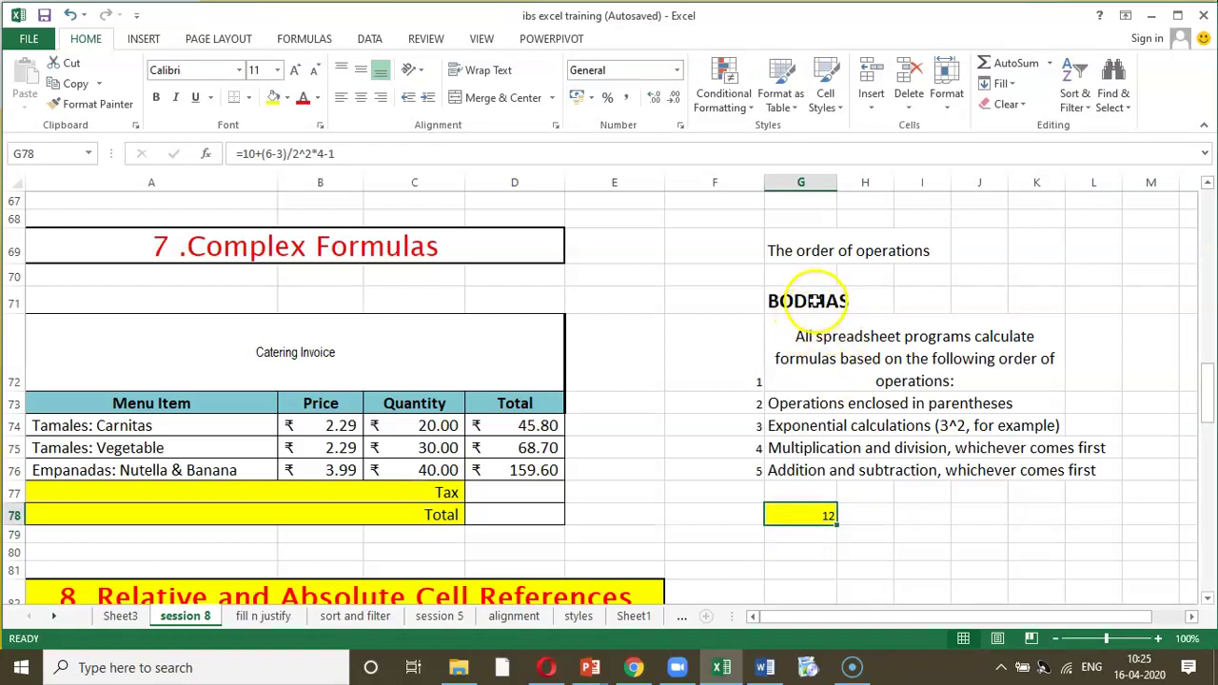
pyautogui.click(803, 514)
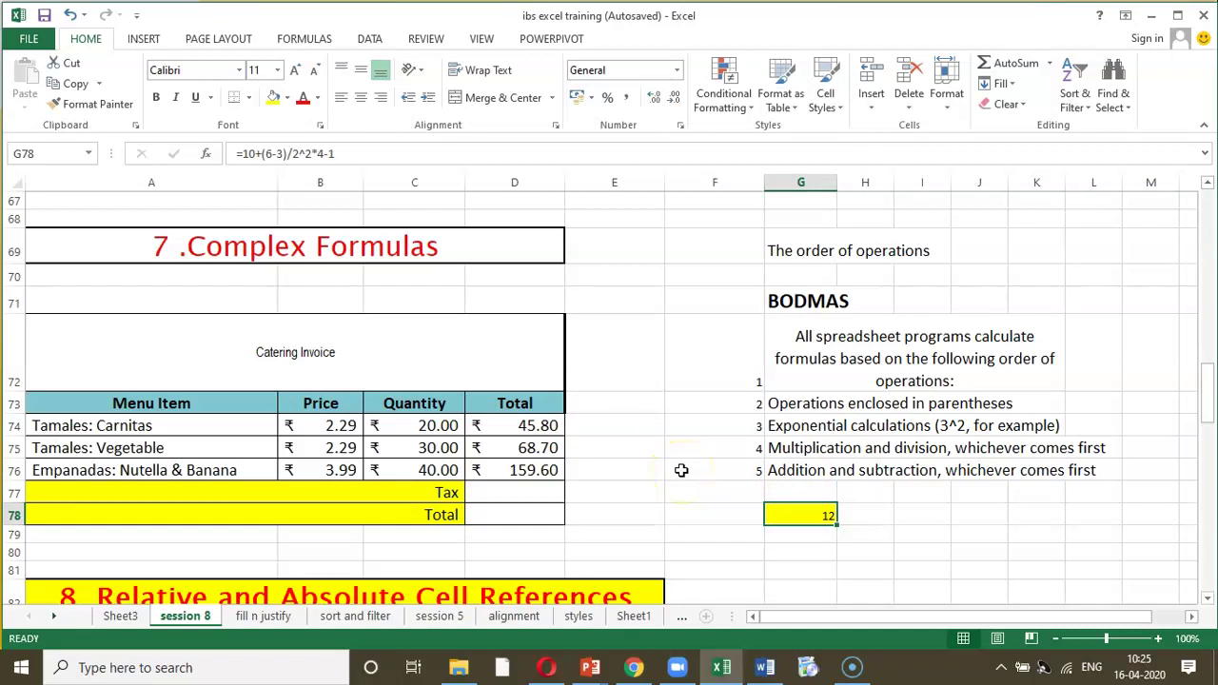
pyautogui.press('F2')
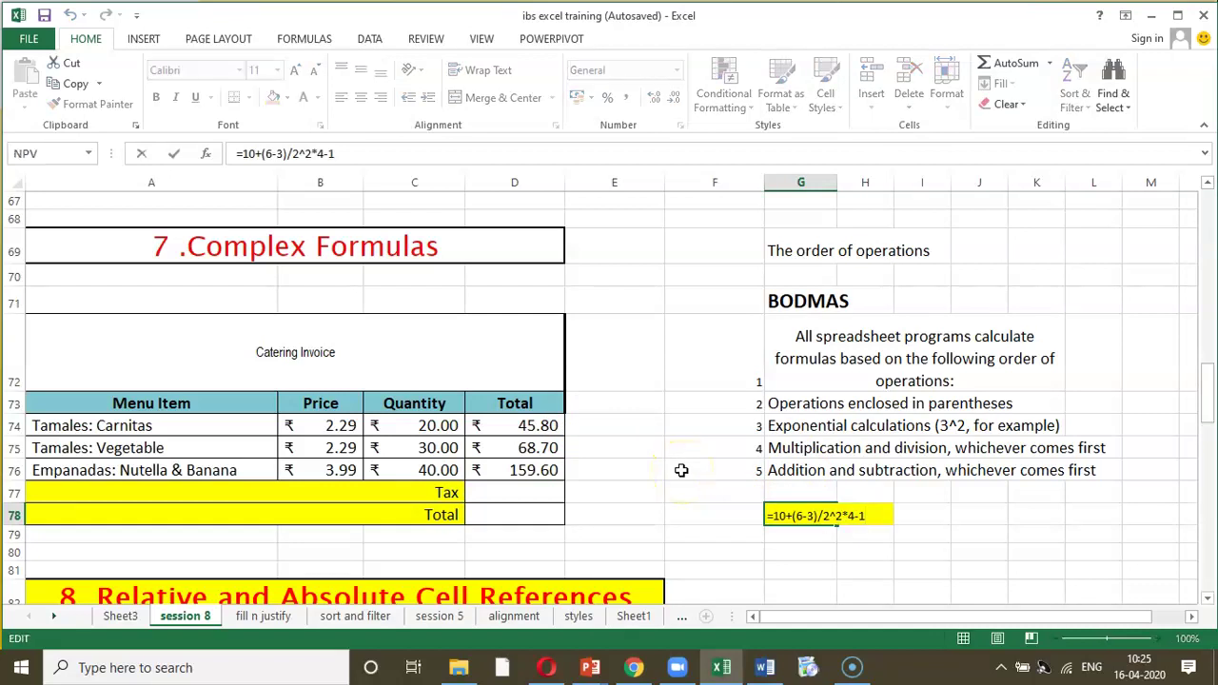
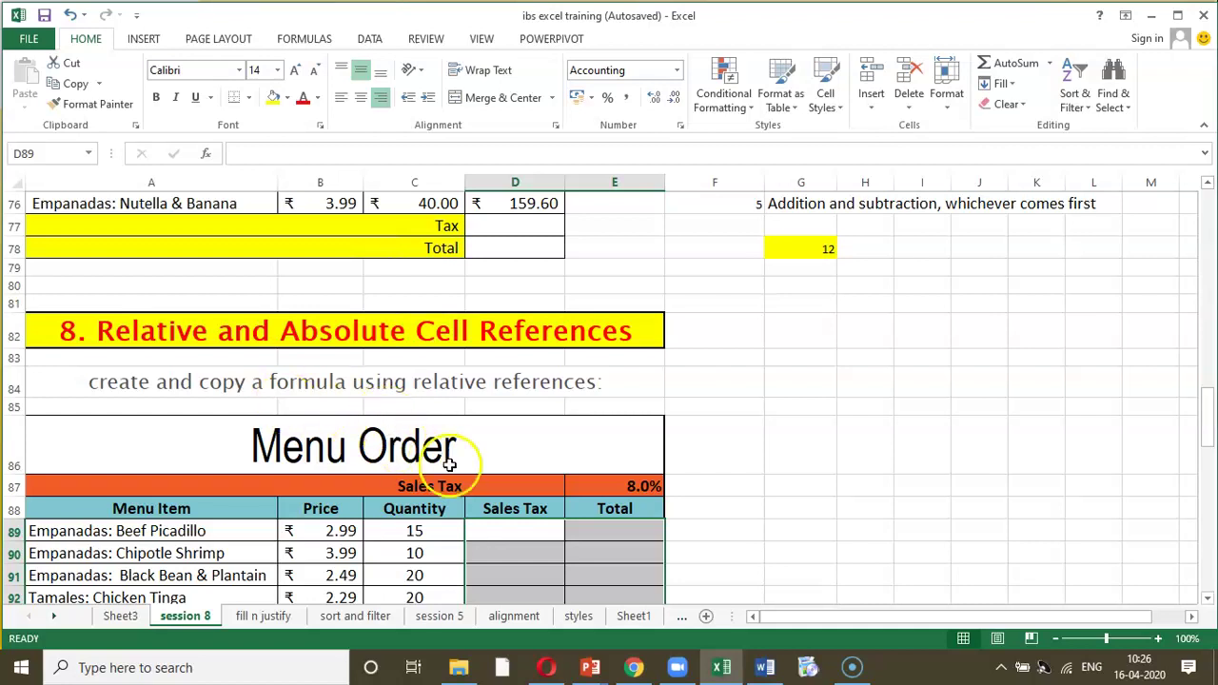
# In the section 8 Menu Order table, enter the Sales Tax formula =(B89*C89)*E87 for Empanadas: Beef Picadillo in cell D89
pyautogui.click(493, 531)
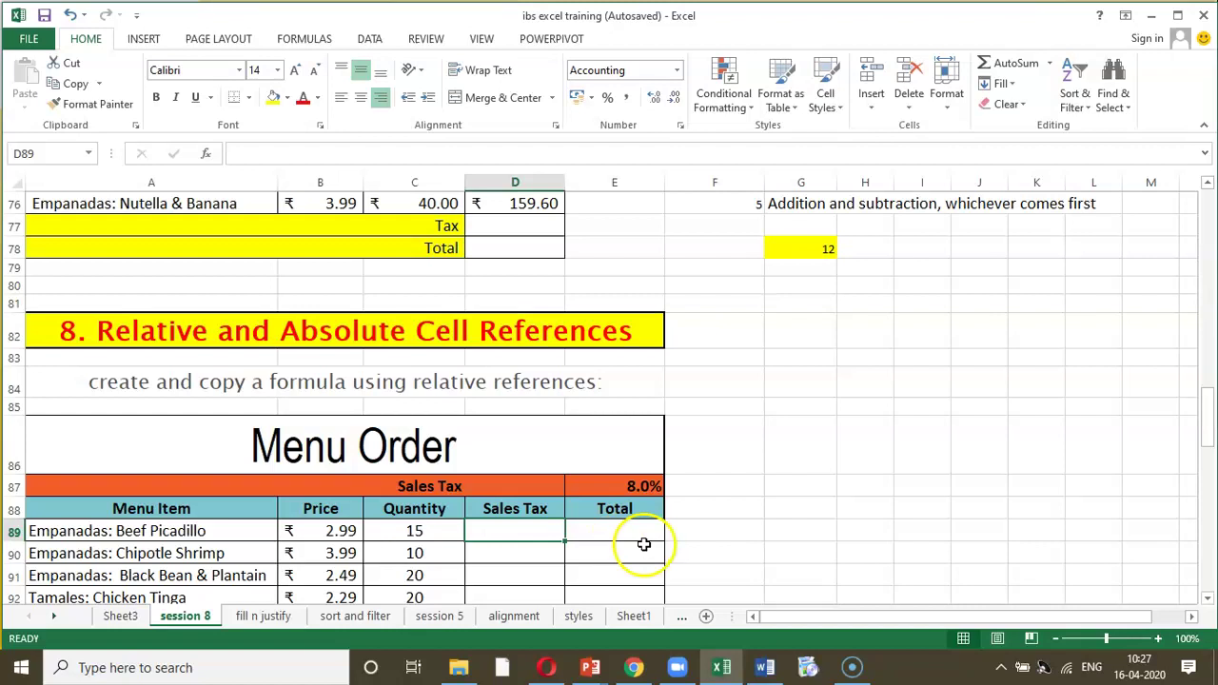
pyautogui.scroll(-2, 644, 540)
pyautogui.click(520, 416)
pyautogui.click(516, 386)
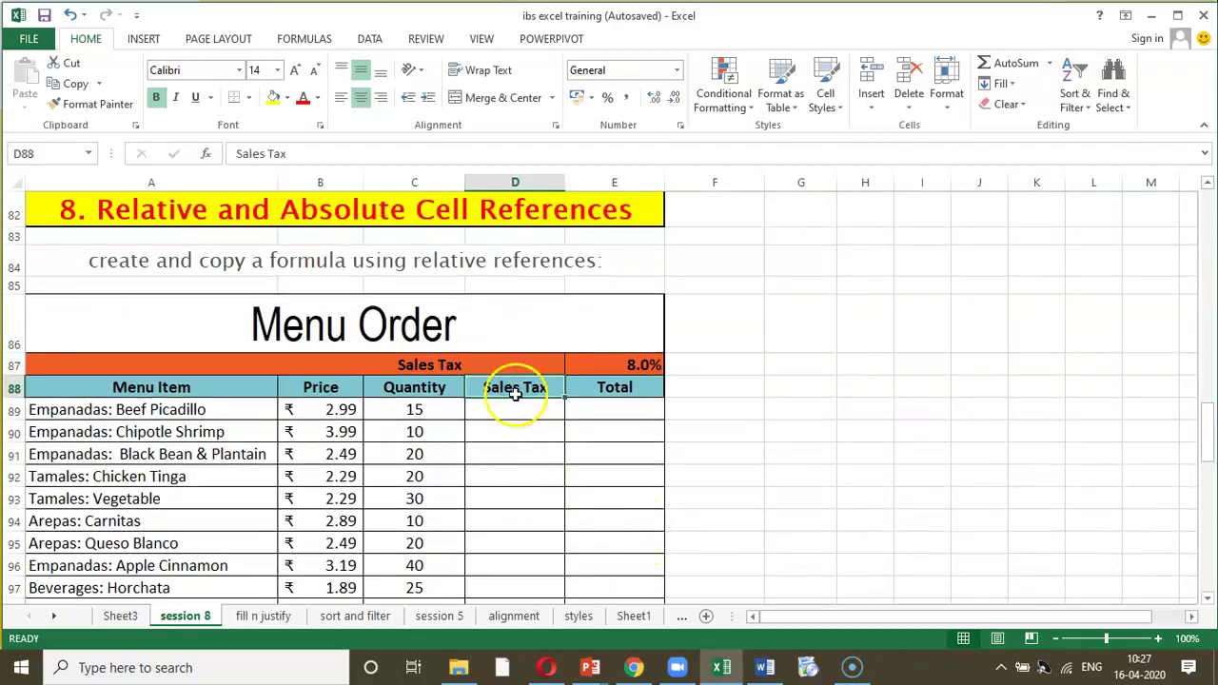
pyautogui.click(512, 413)
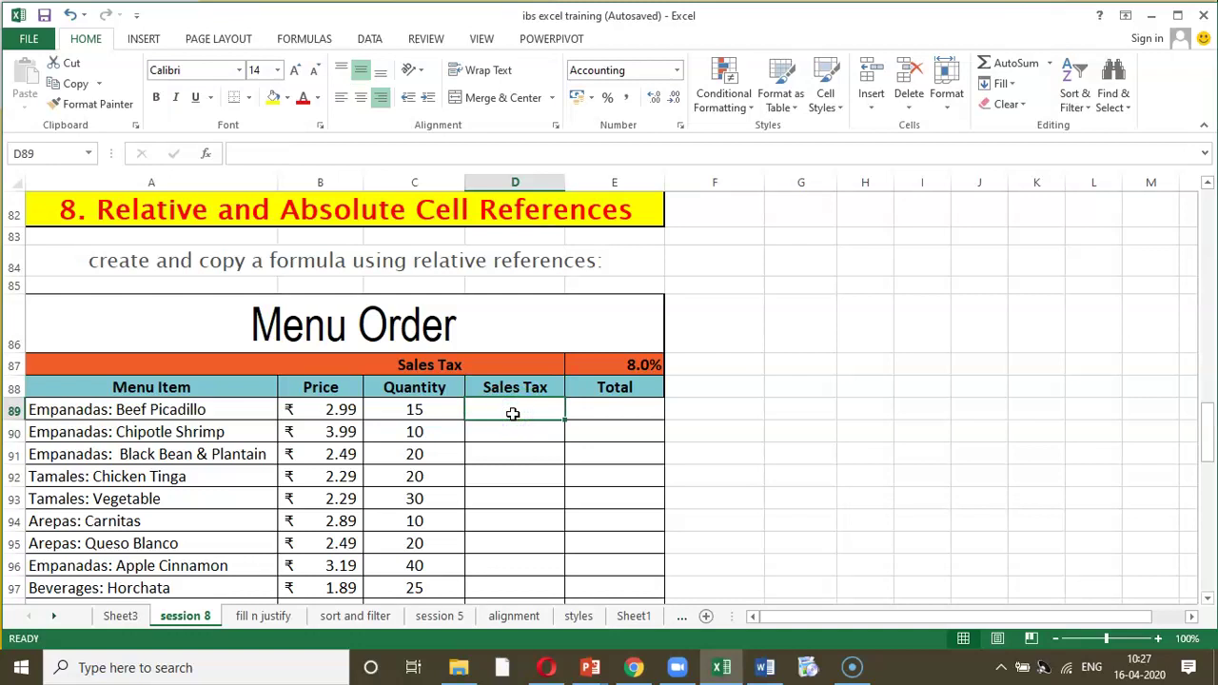
pyautogui.click(632, 366)
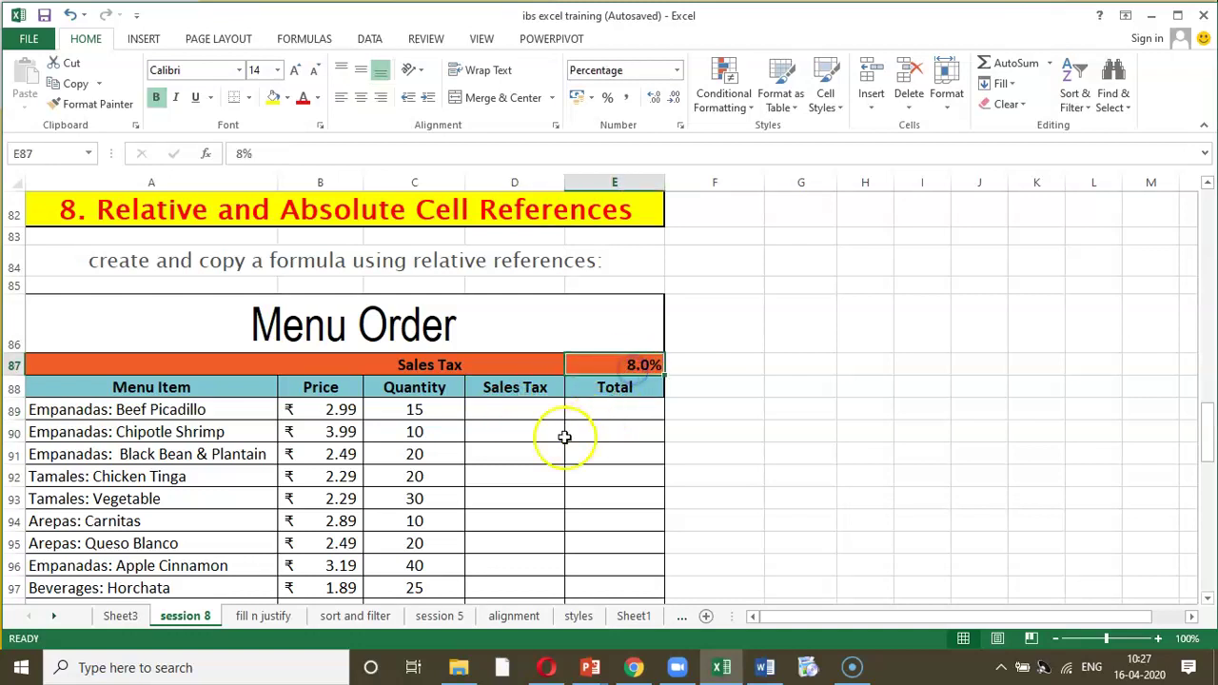
pyautogui.click(505, 415)
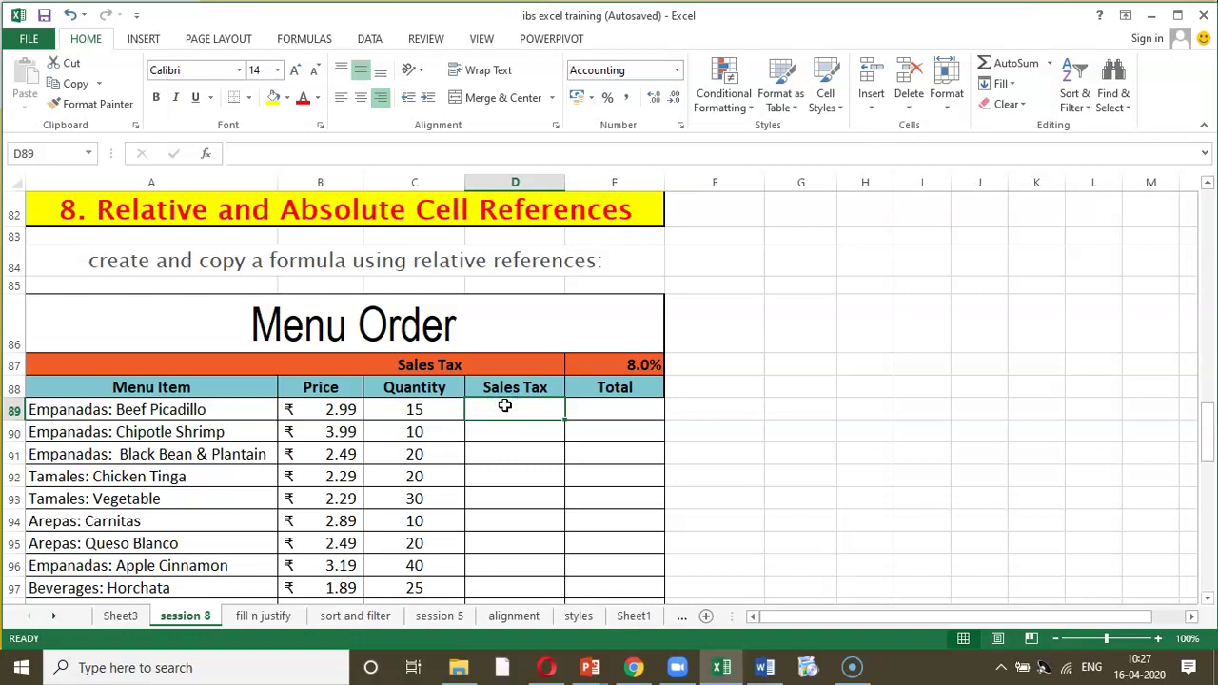
pyautogui.write('=')
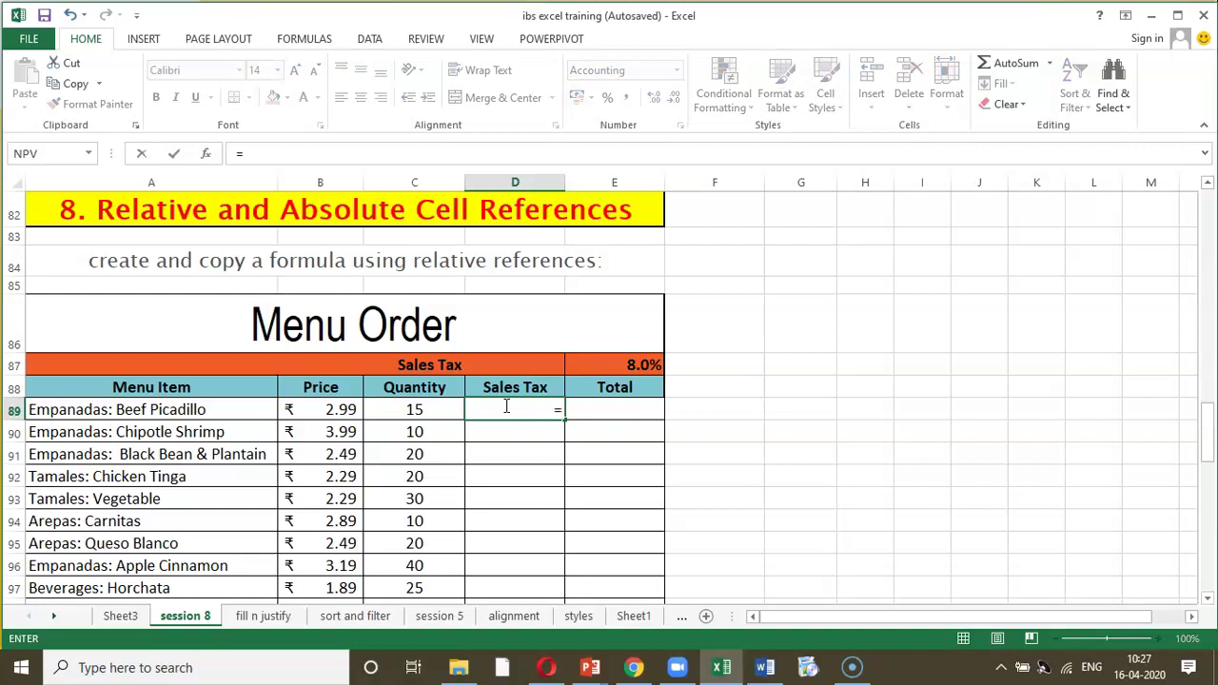
pyautogui.write('(')
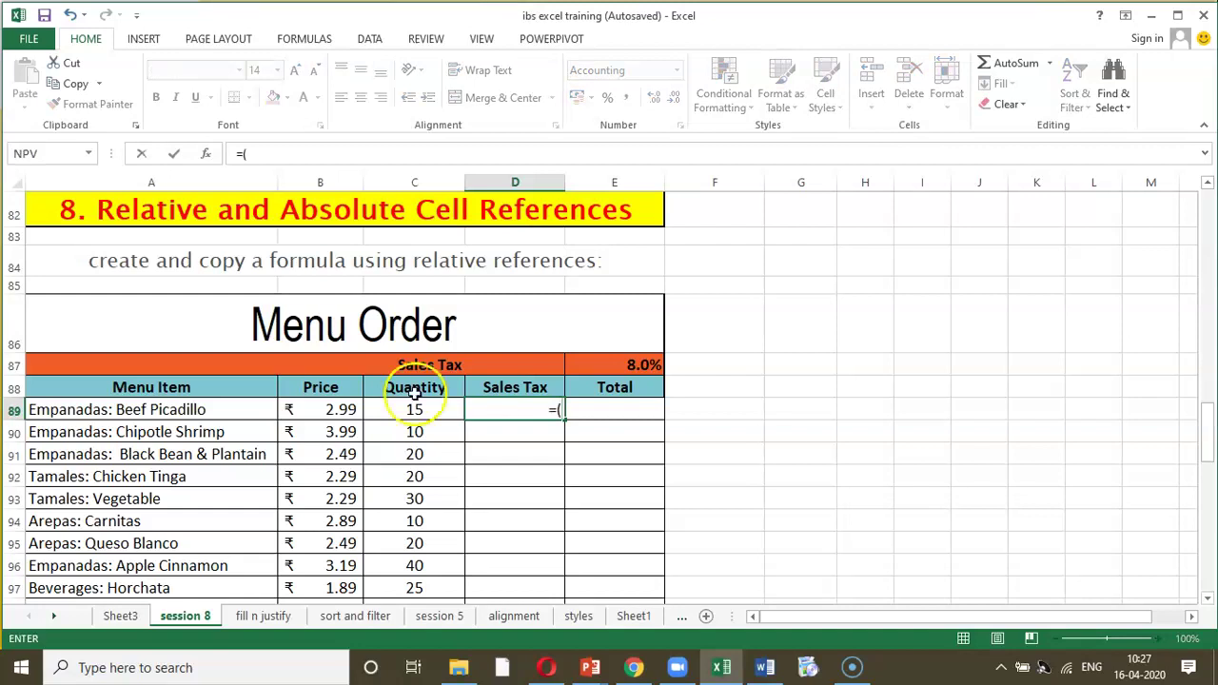
pyautogui.click(330, 409)
pyautogui.write('*')
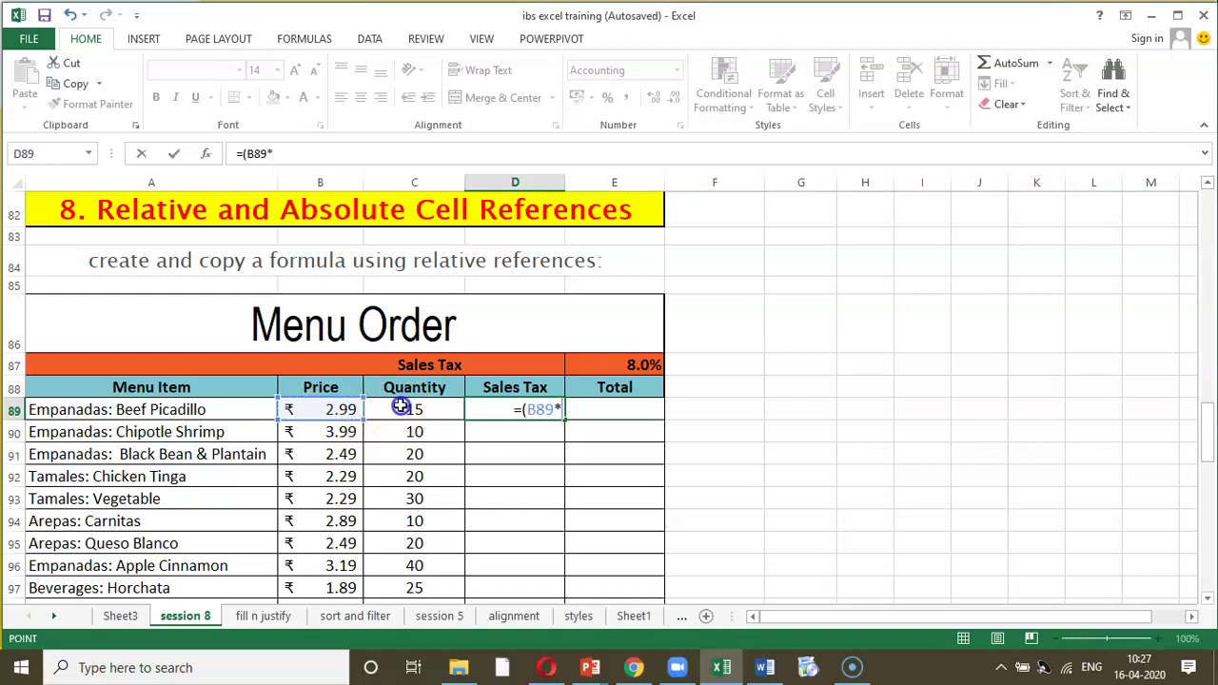
pyautogui.click(400, 408)
pyautogui.write(')*')
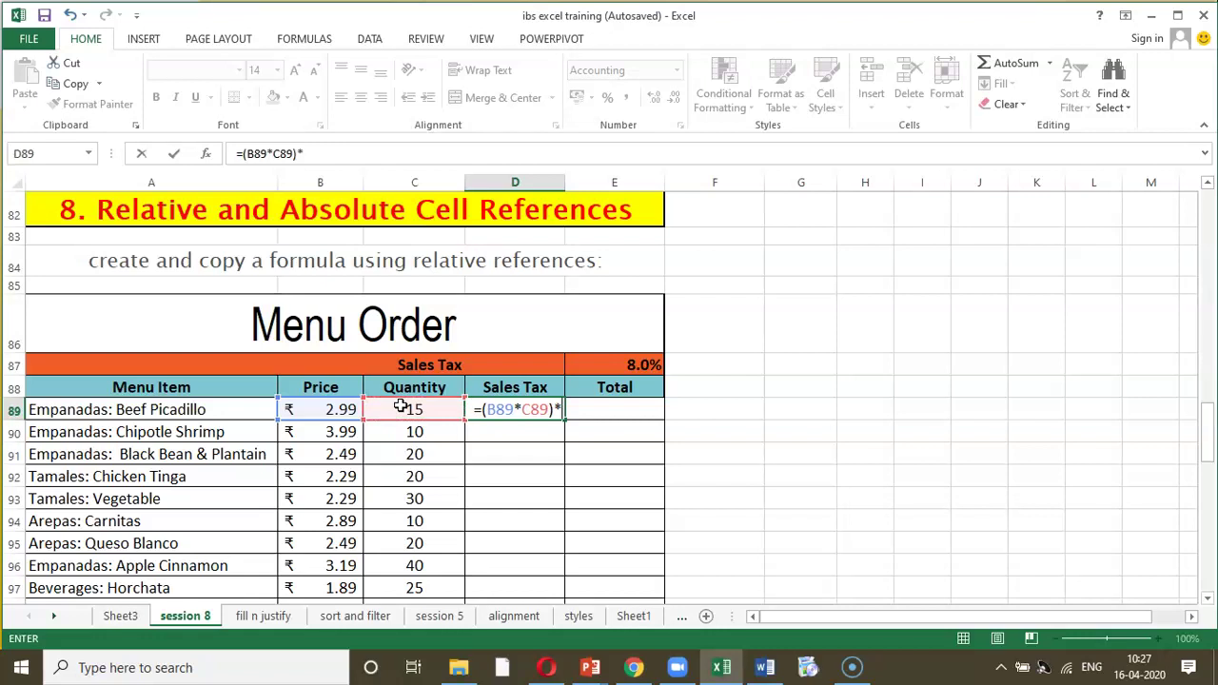
pyautogui.click(591, 366)
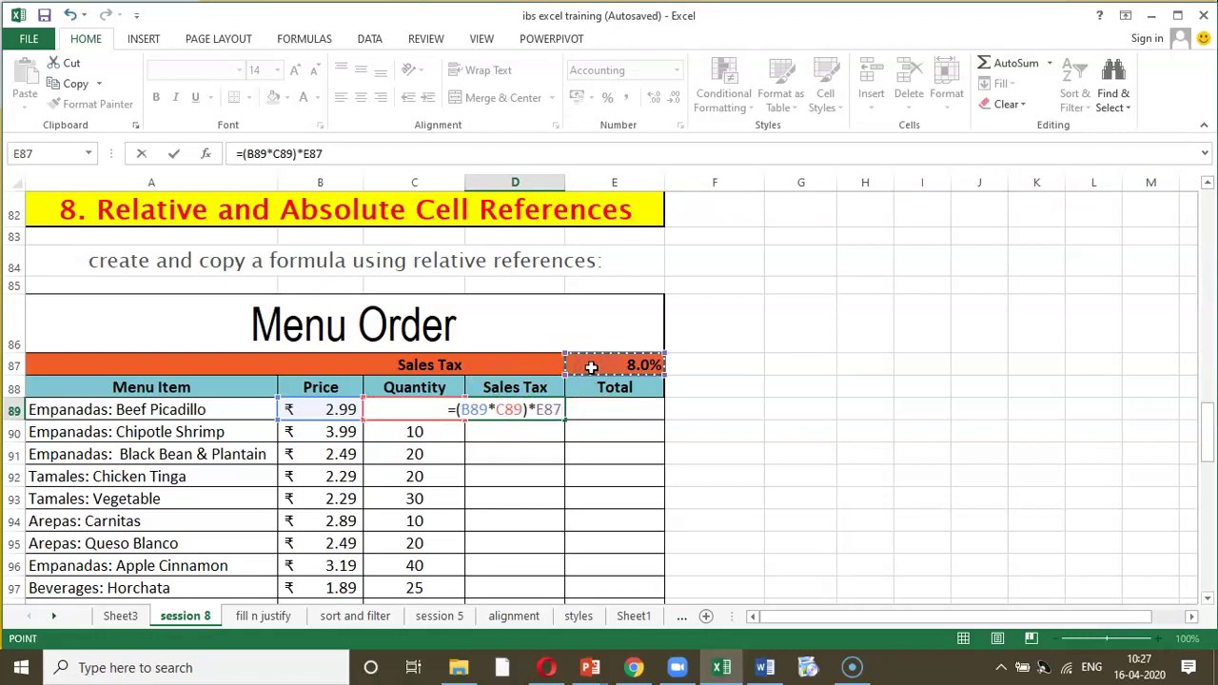
pyautogui.press('Return')
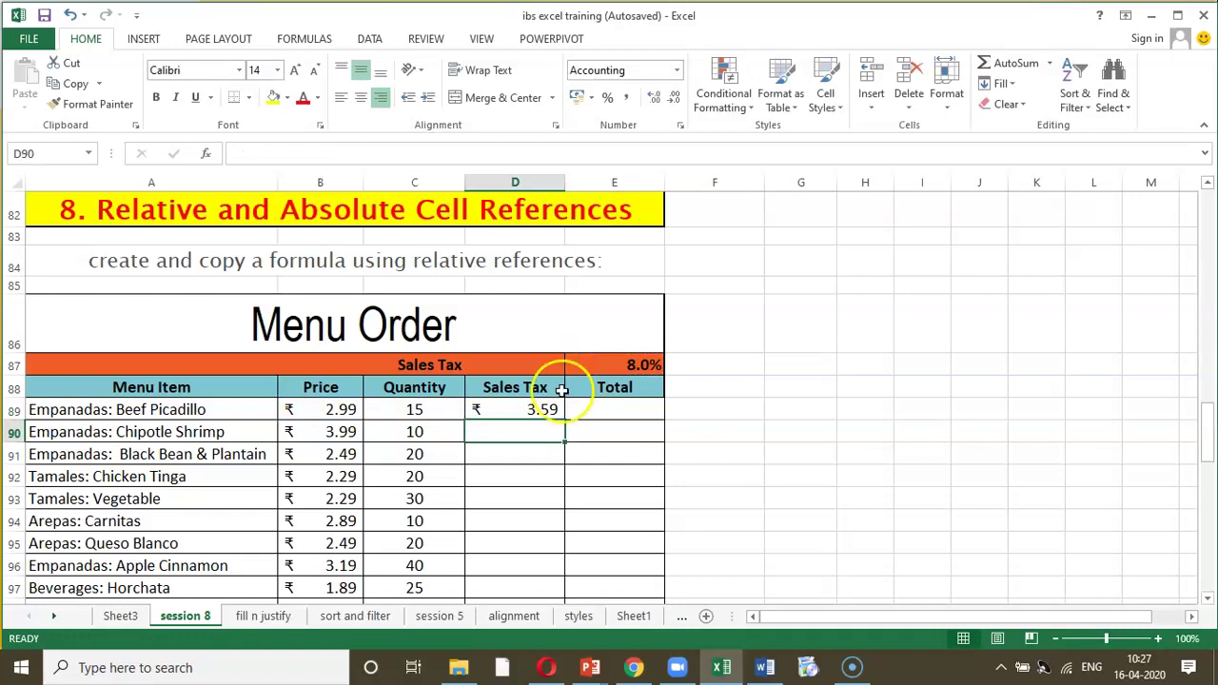
pyautogui.click(526, 411)
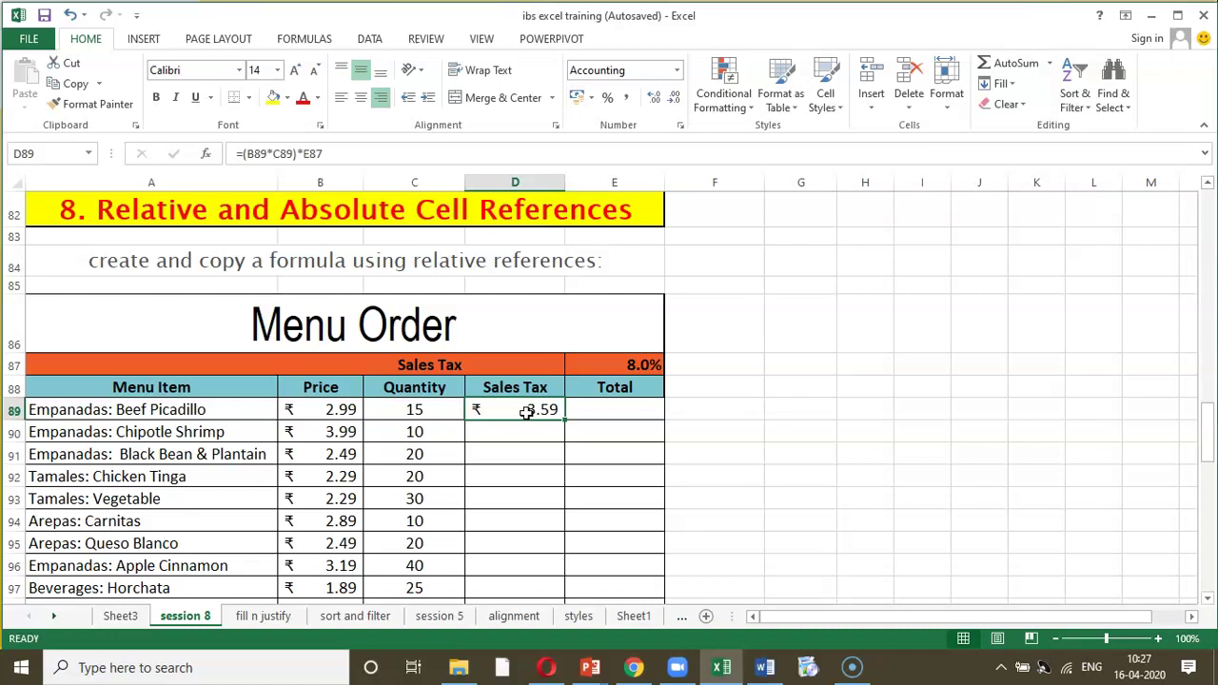
# Copy the Sales Tax formula from D89 into D90 and open the copied formula to inspect its cell references
pyautogui.hotkey('ctrl', 'c')
pyautogui.press('Down')
pyautogui.hotkey('ctrl', 'v')
pyautogui.press('Escape')
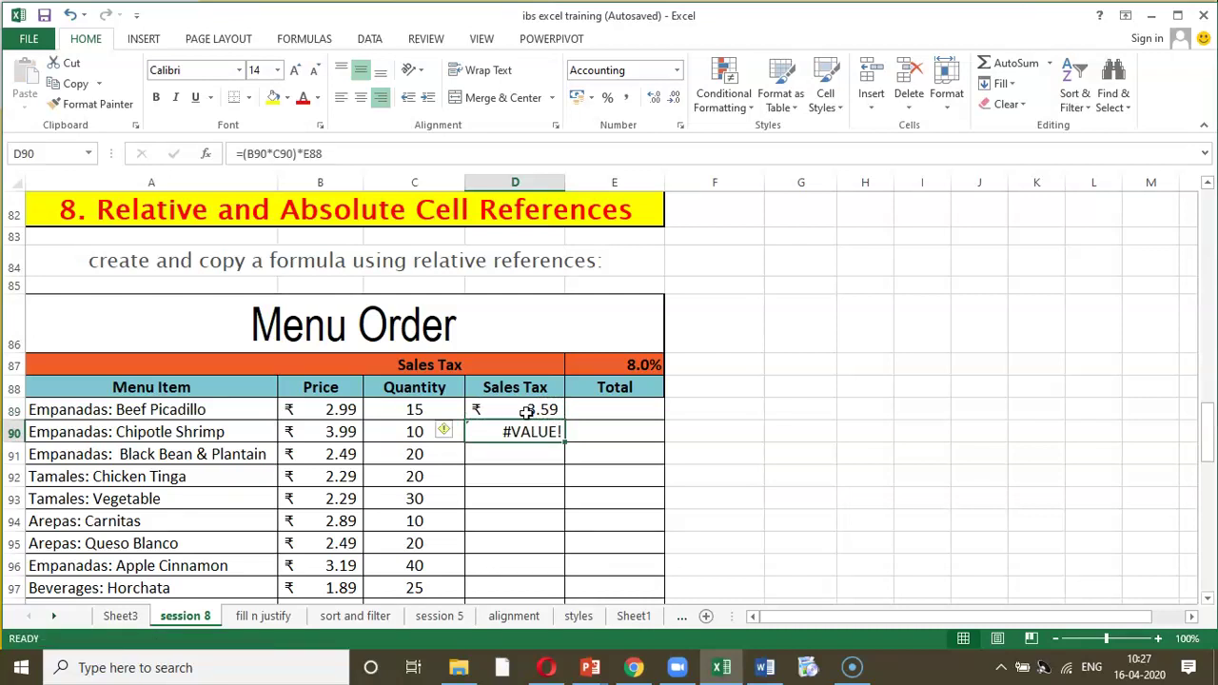
pyautogui.click(531, 440)
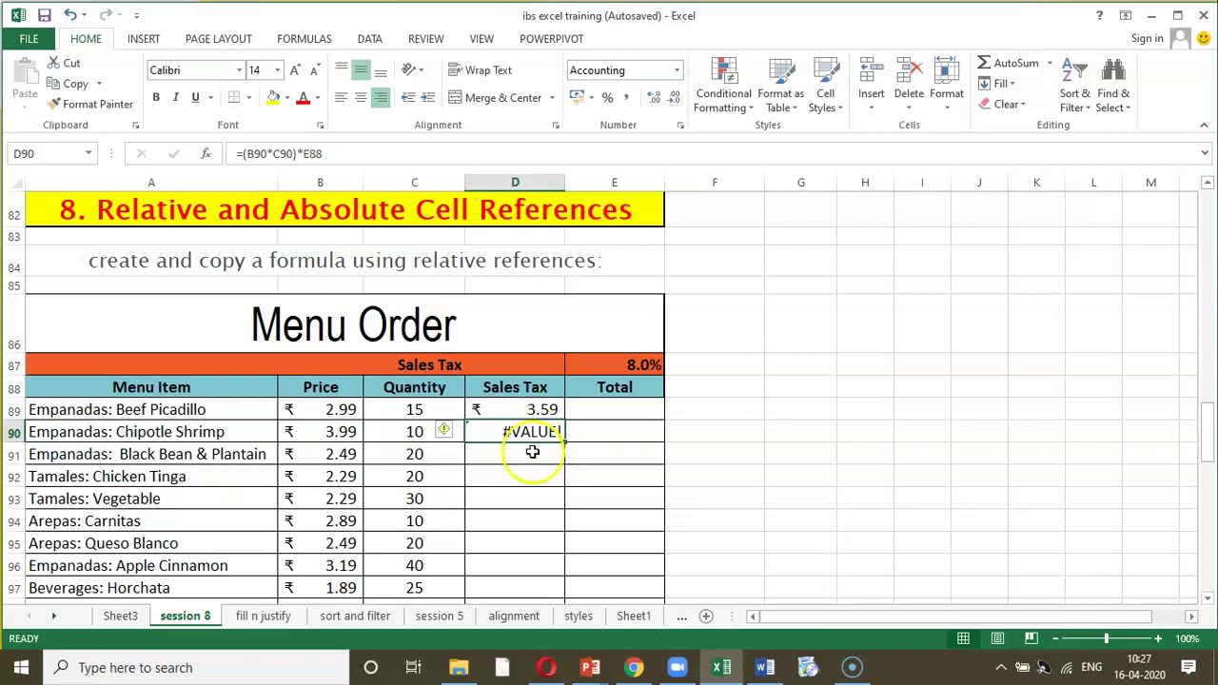
pyautogui.press('F2')
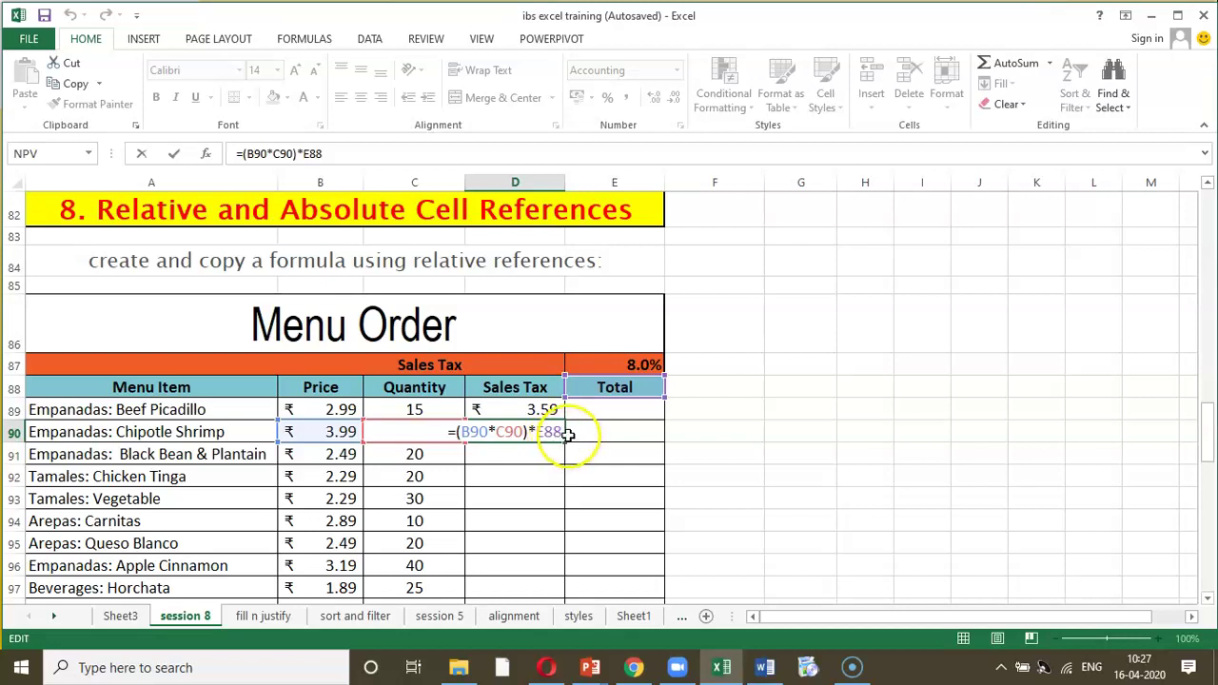
# Compare the Total header in E88, the tax rate in E87, row 87 and column E with the references in D90's formula
pyautogui.click(616, 385)
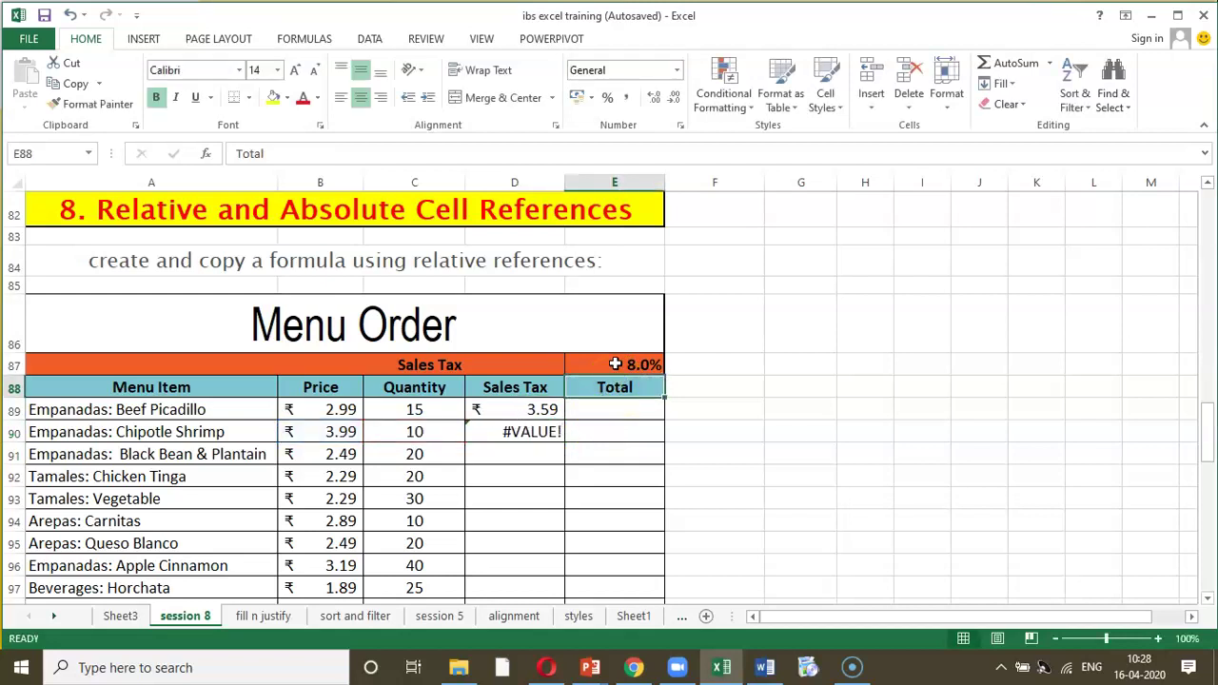
pyautogui.click(616, 364)
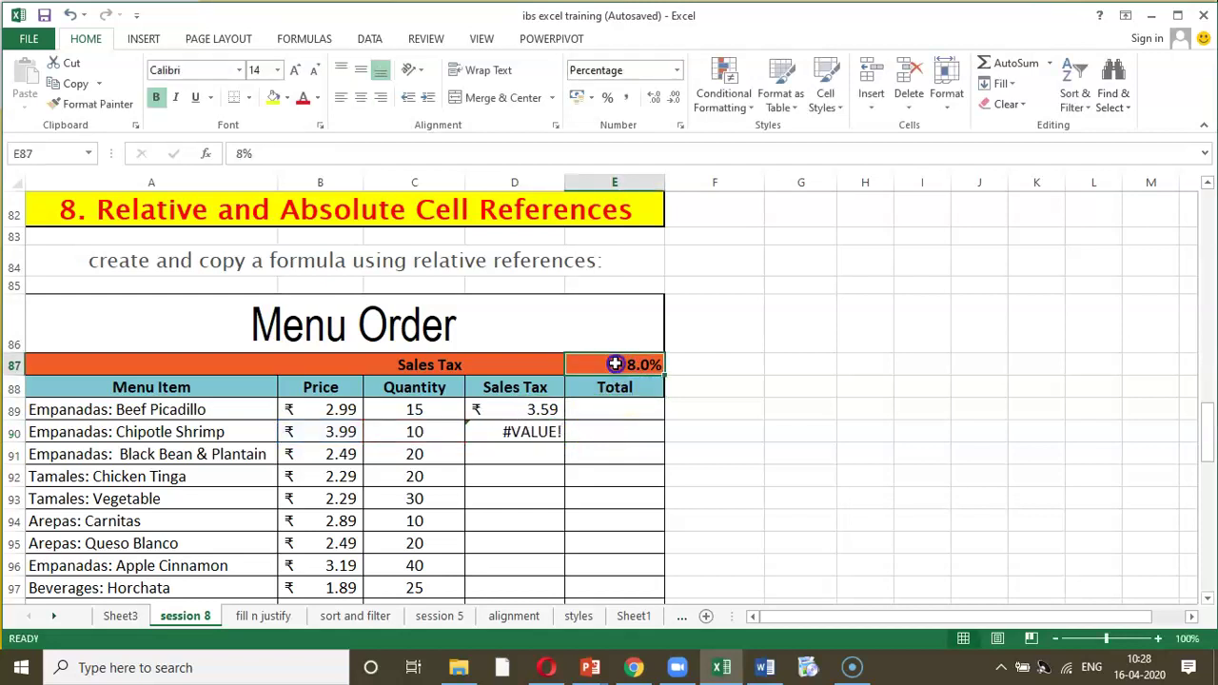
pyautogui.click(14, 364)
pyautogui.click(590, 182)
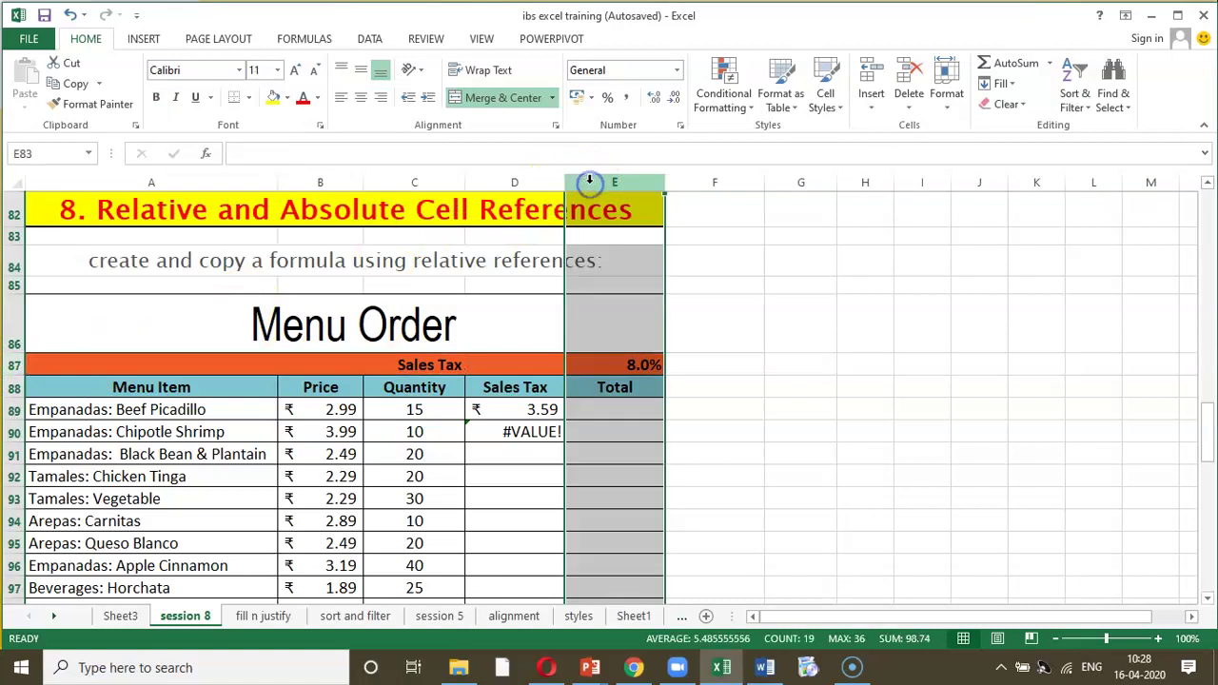
pyautogui.click(600, 391)
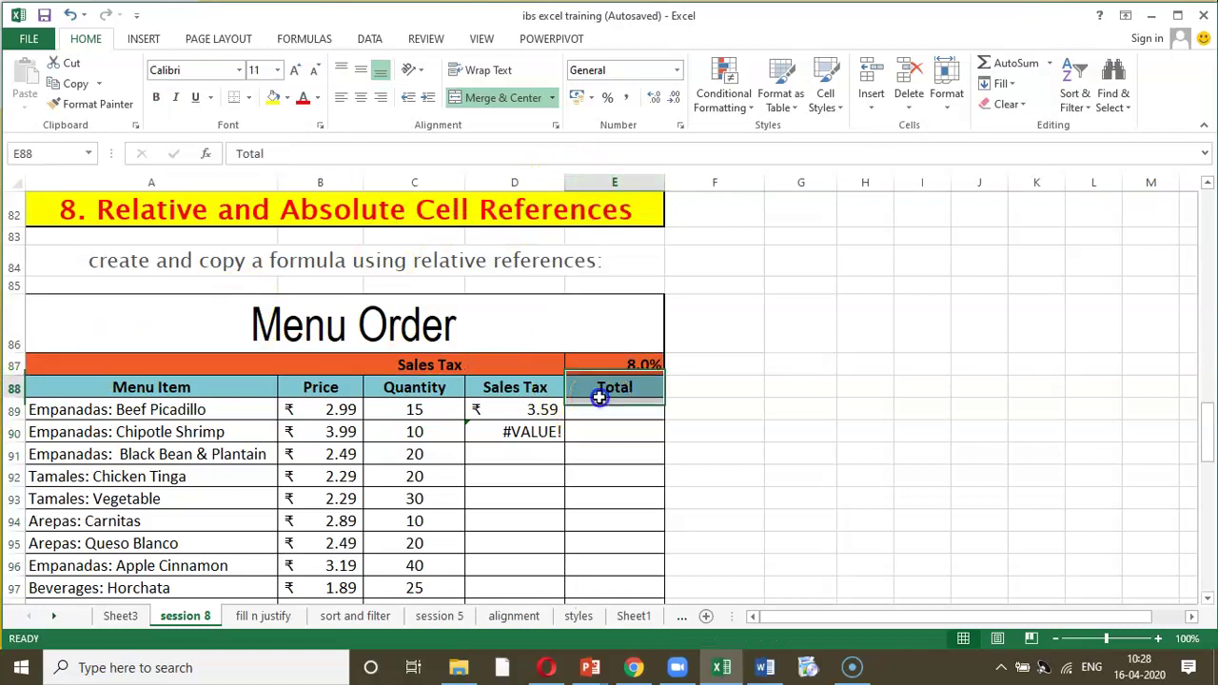
pyautogui.click(546, 431)
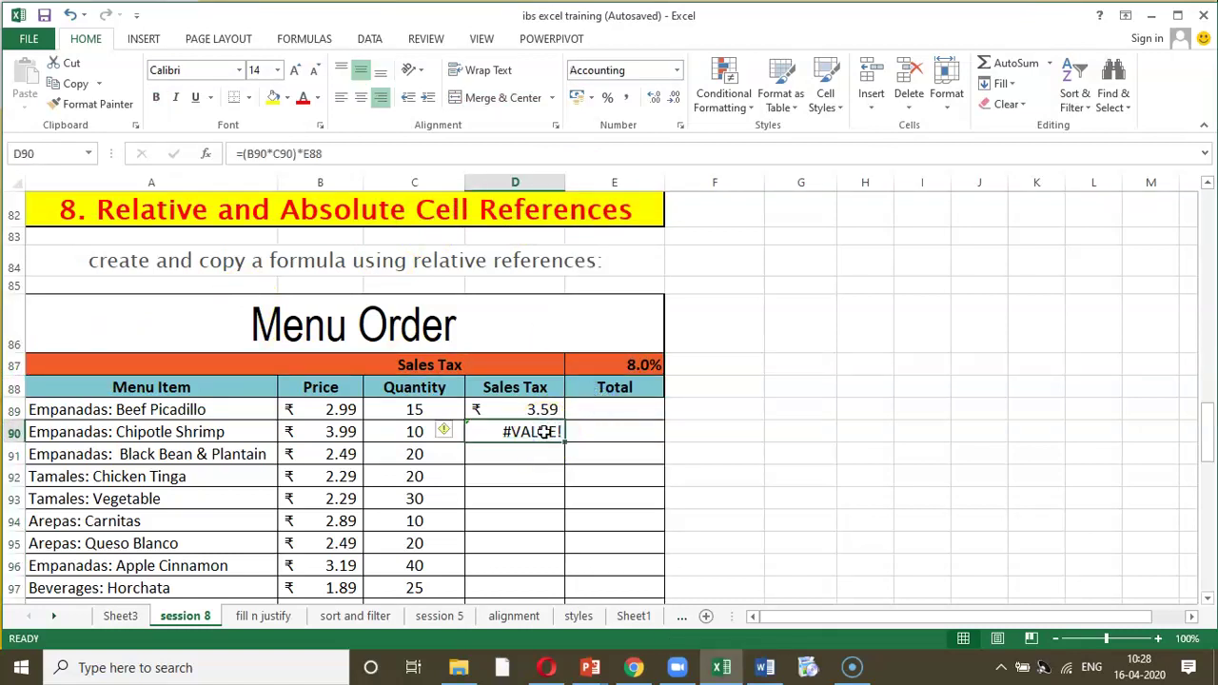
pyautogui.doubleClick(545, 431)
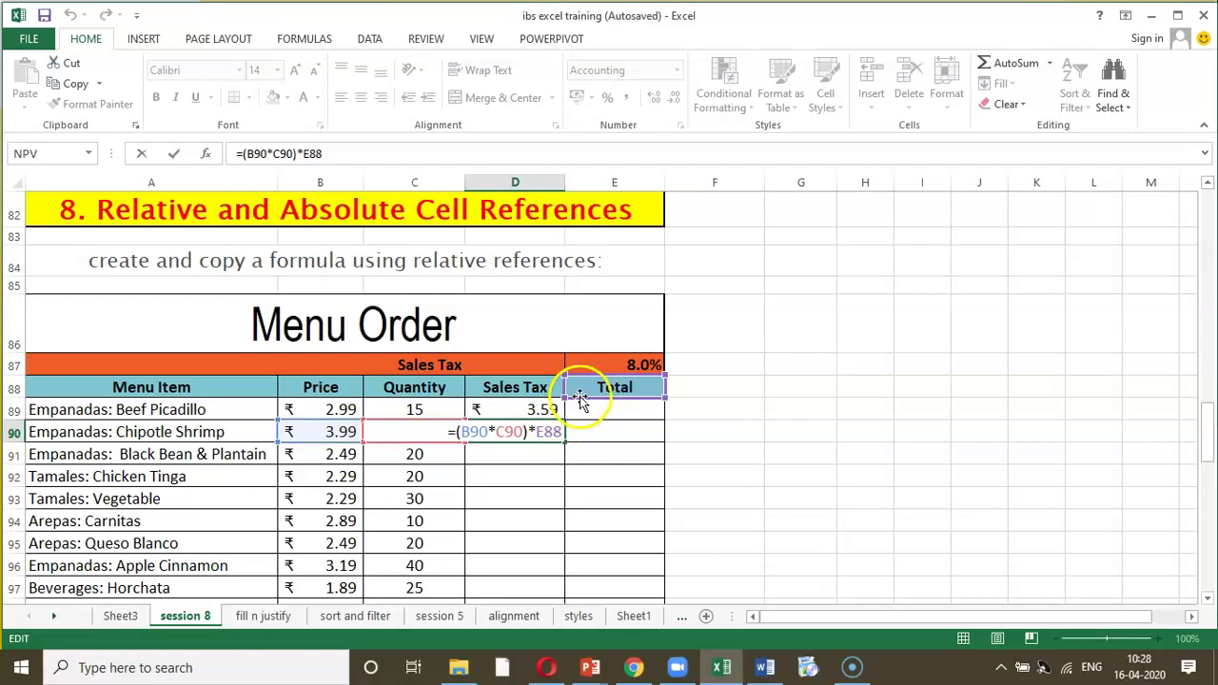
pyautogui.click(614, 364)
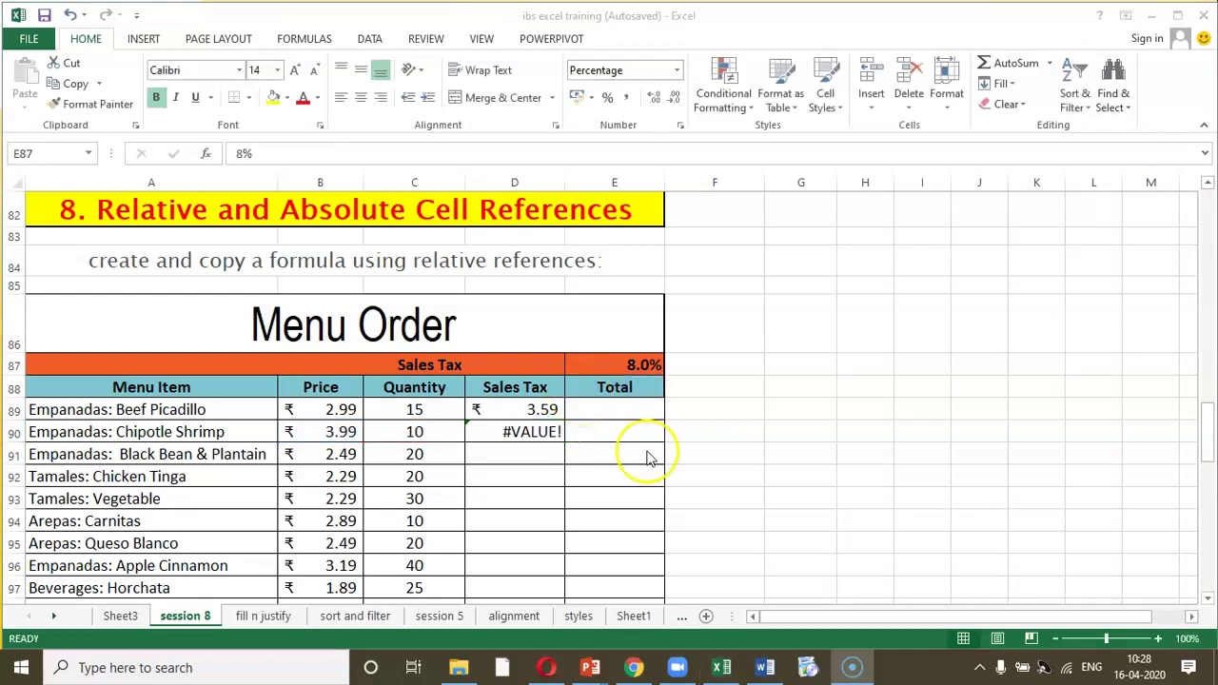
# Clear D90 and fix the tax rate row in D89's formula so that it reads =(B89*C89)*E$87
pyautogui.click(535, 425)
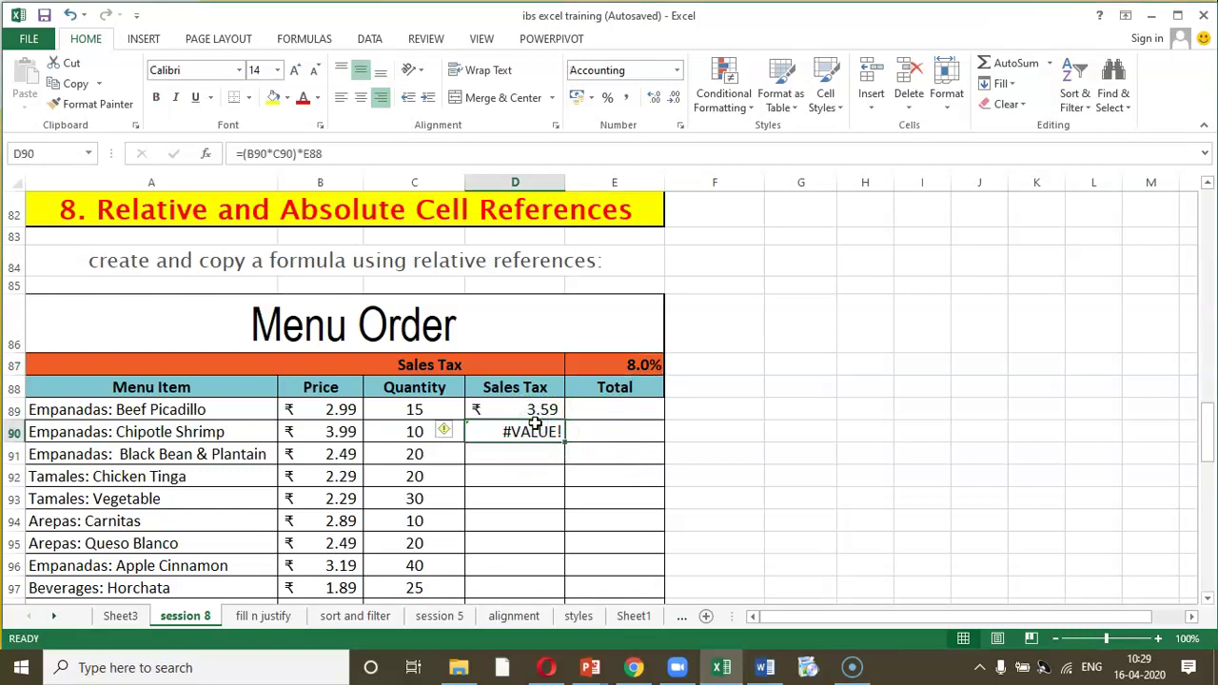
pyautogui.press('Delete')
pyautogui.click(540, 413)
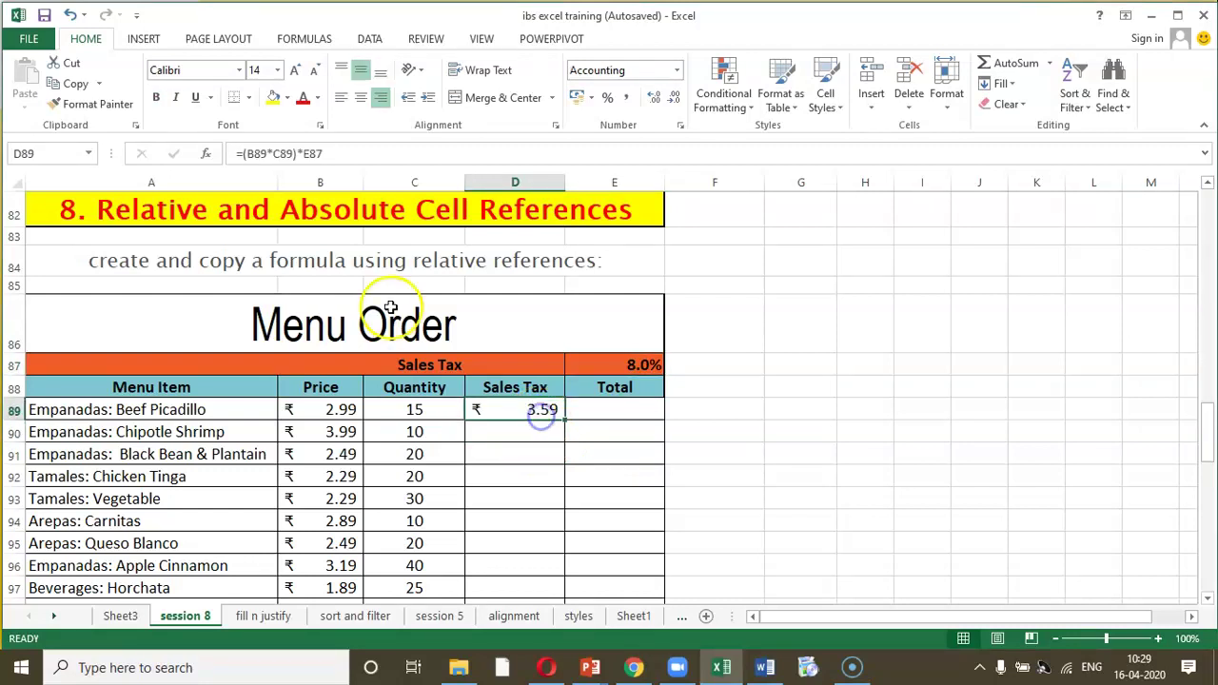
pyautogui.click(313, 154)
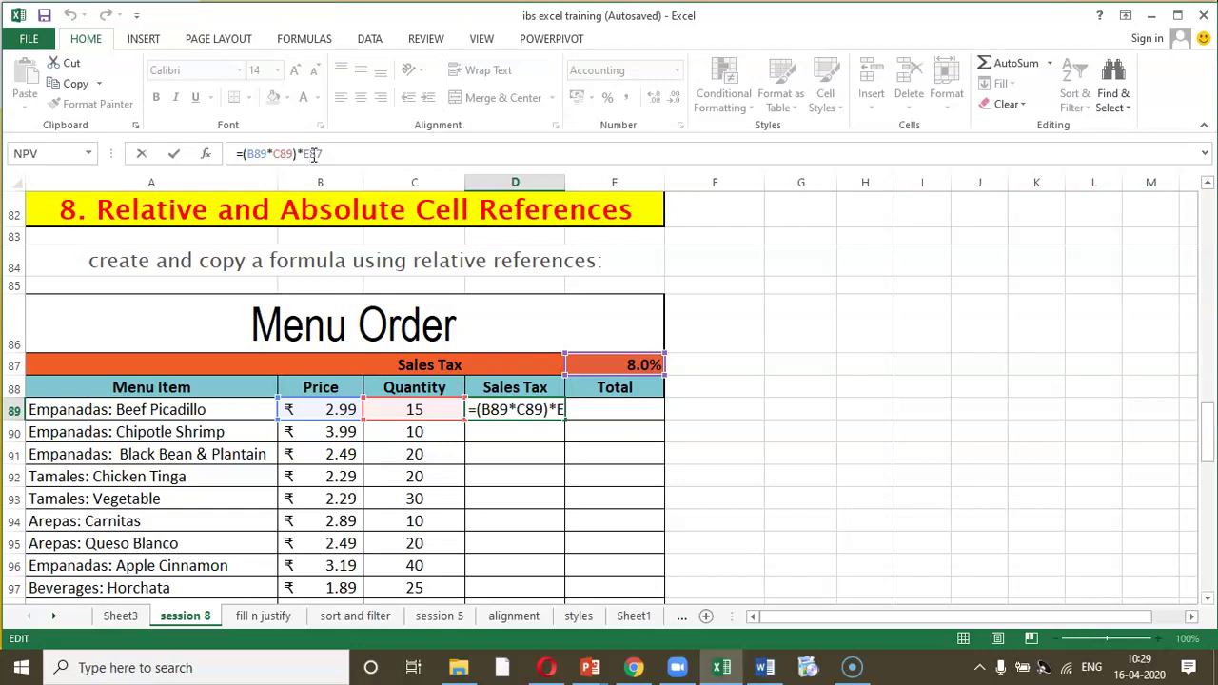
pyautogui.write('$')
pyautogui.press('Return')
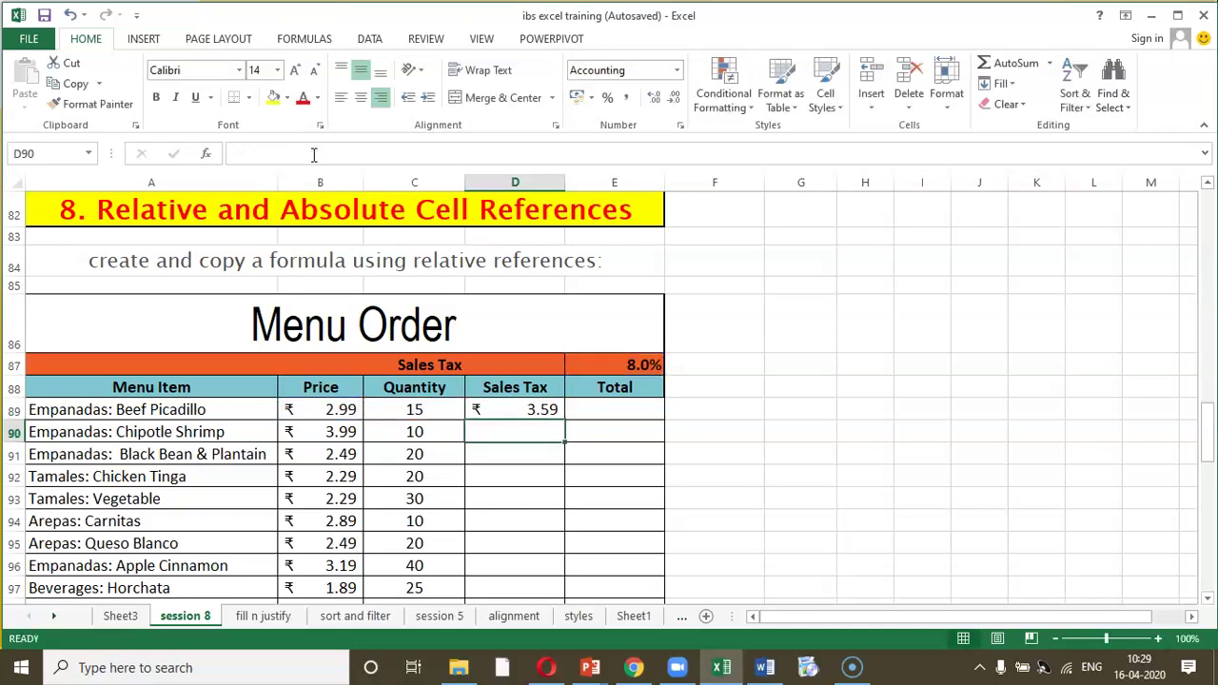
# Fill the Sales Tax formula from D89 down through D99 and check the copied formula in D90
pyautogui.click(511, 409)
pyautogui.moveTo(565, 422); pyautogui.dragTo(567, 552)
pyautogui.click(521, 346)
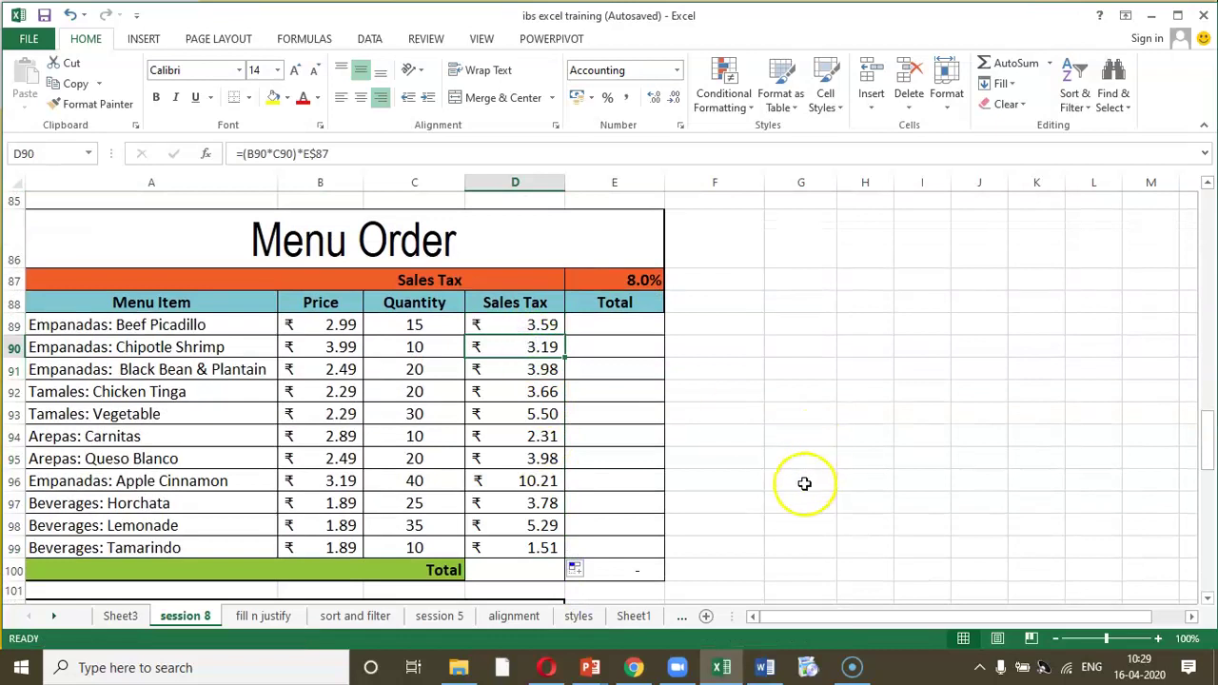
pyautogui.press('F2')
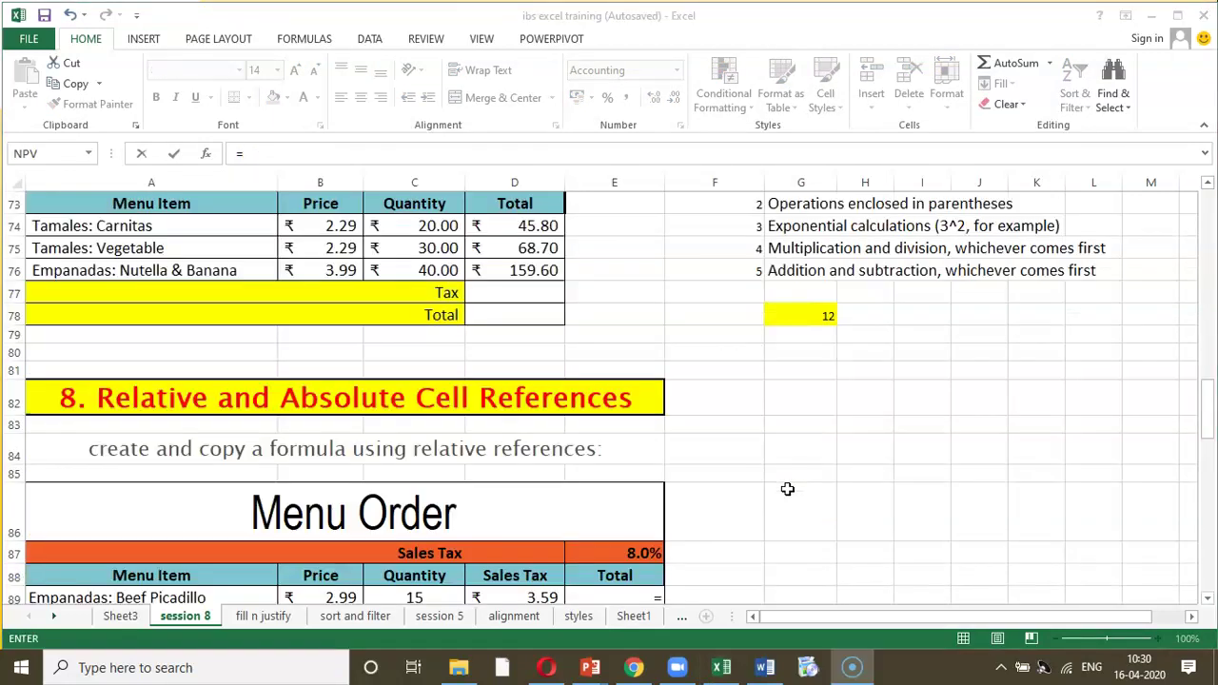
pyautogui.click(712, 519)
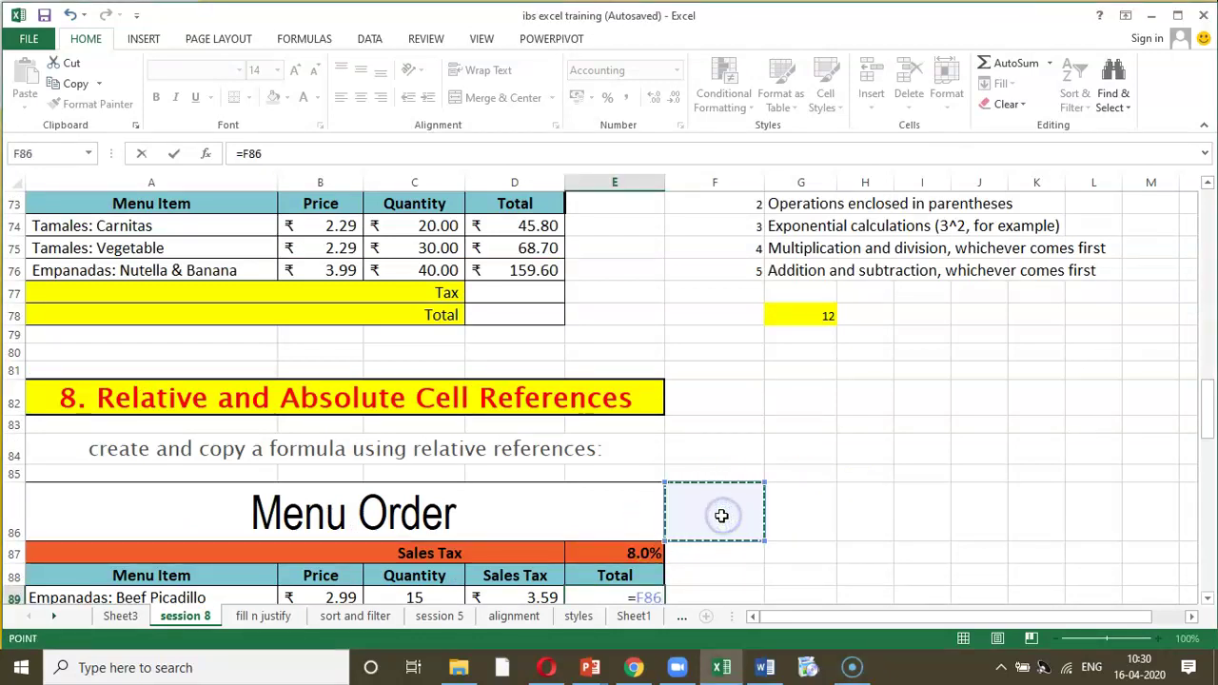
pyautogui.press('Escape')
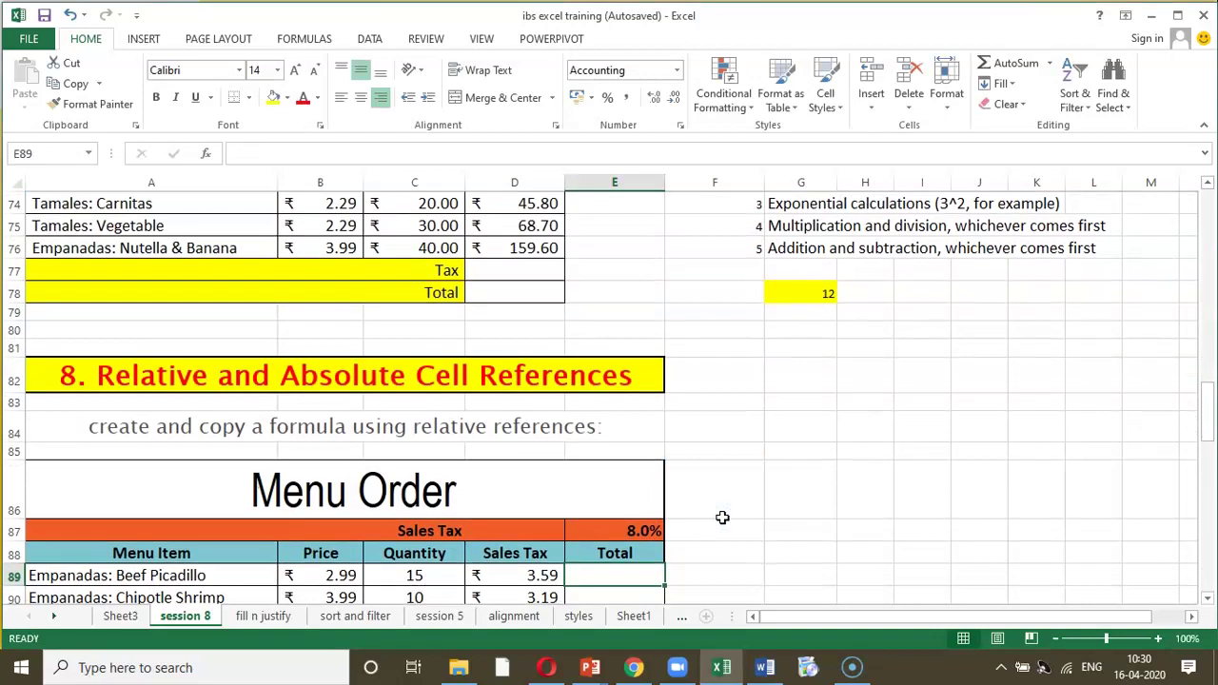
pyautogui.scroll(-4, 643, 537)
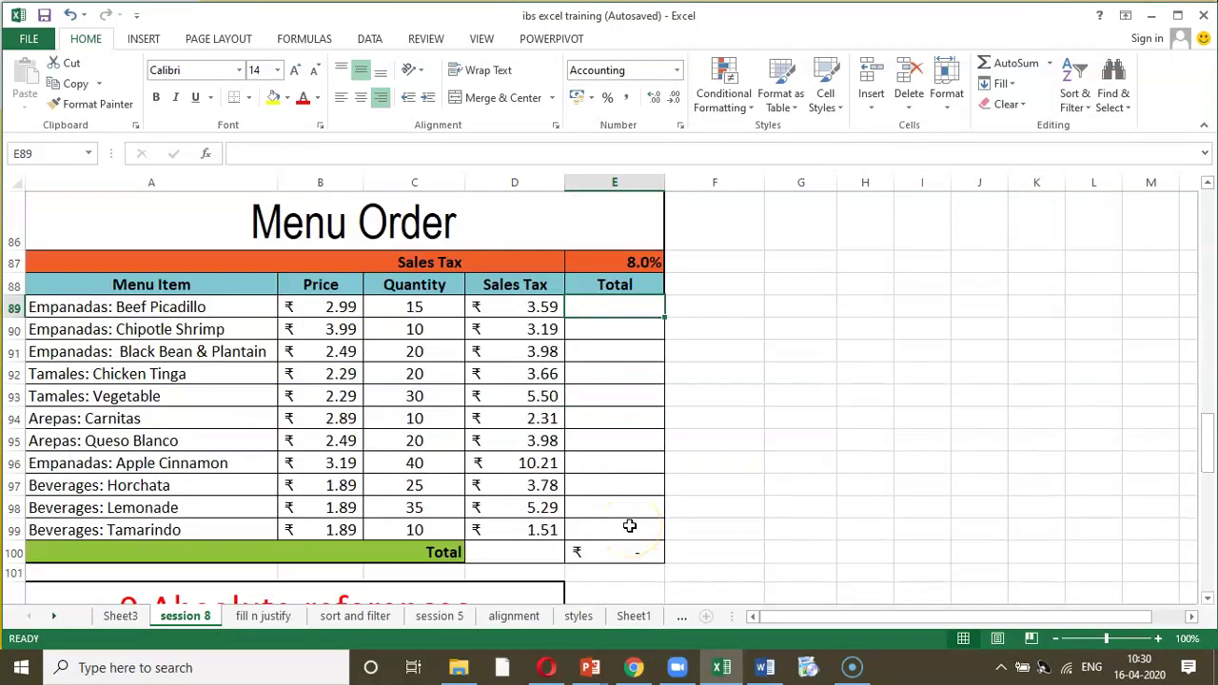
pyautogui.scroll(2, 591, 514)
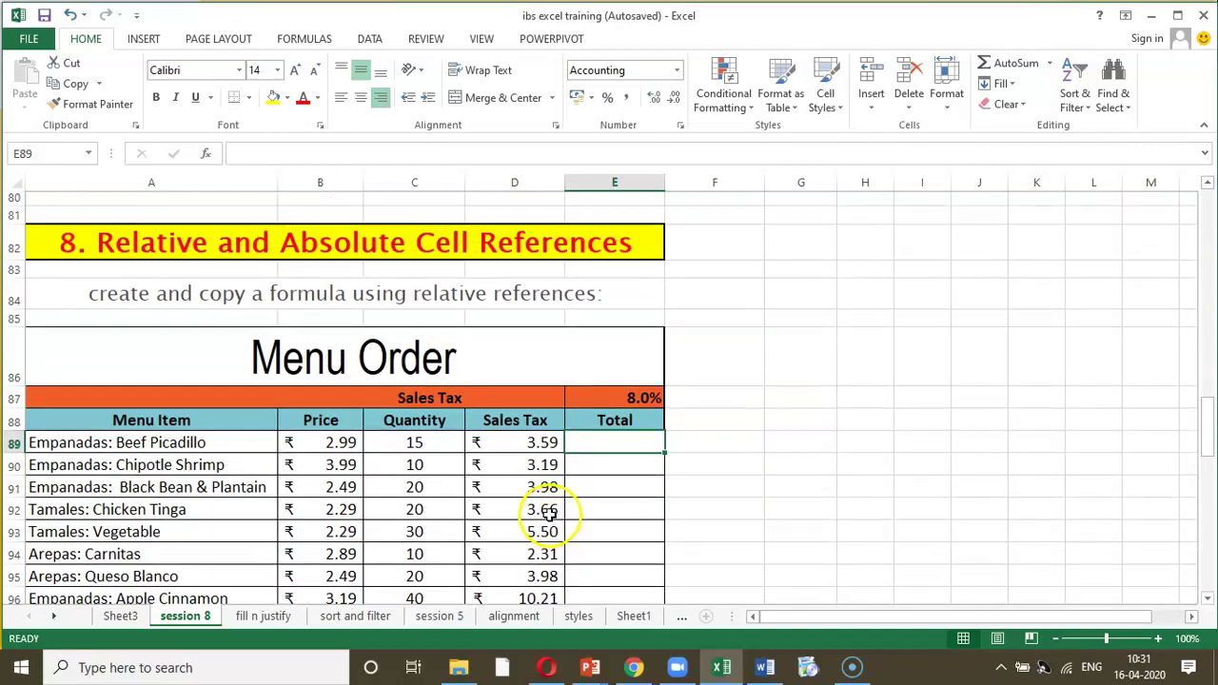